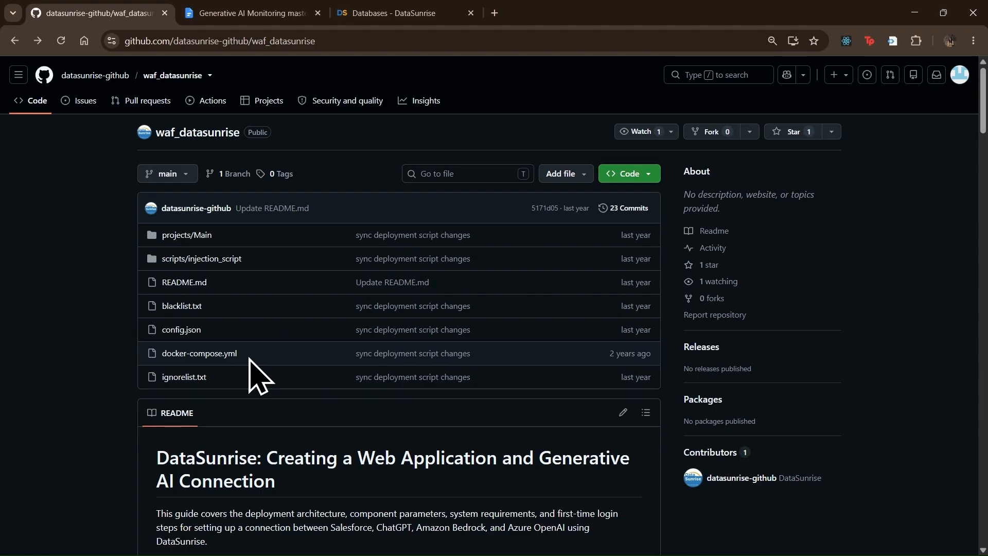
# - Switch from the Chrome GitHub tab to the VS Code window showing docker-compose.yml
pyautogui.hotkey('alt', 'Tab')
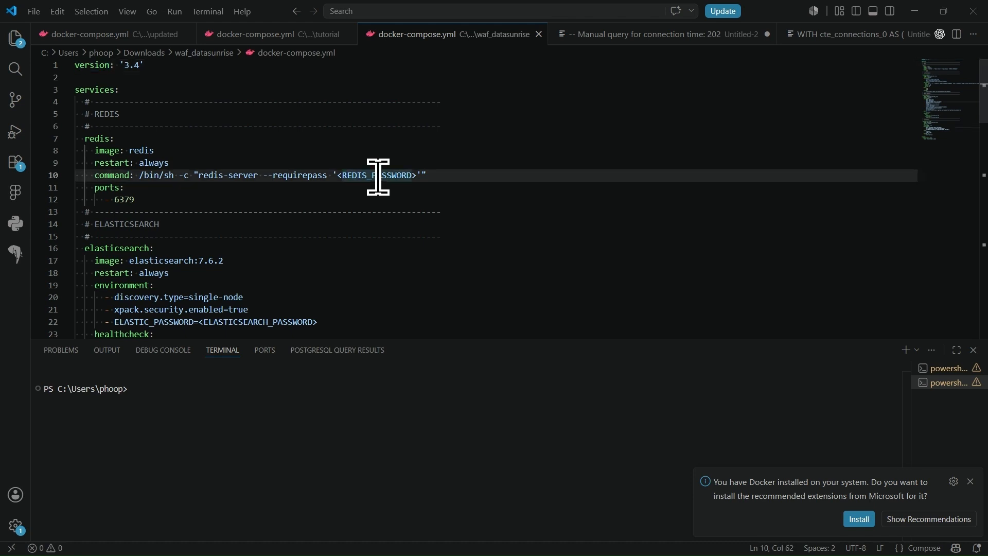
# - Review the password and licence key placeholders throughout docker-compose.yml
pyautogui.doubleClick(378, 176)
pyautogui.scroll(-2, 379, 176)
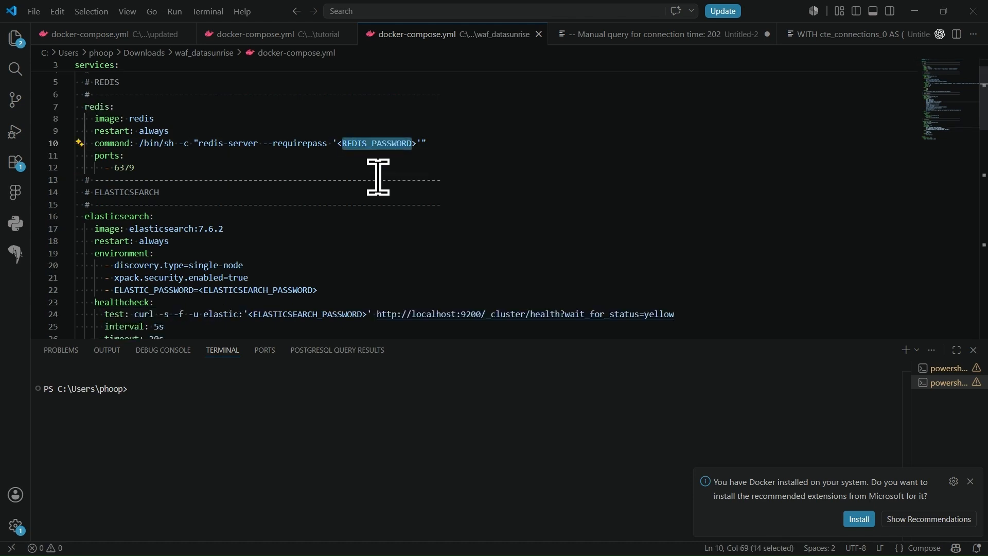
pyautogui.doubleClick(253, 257)
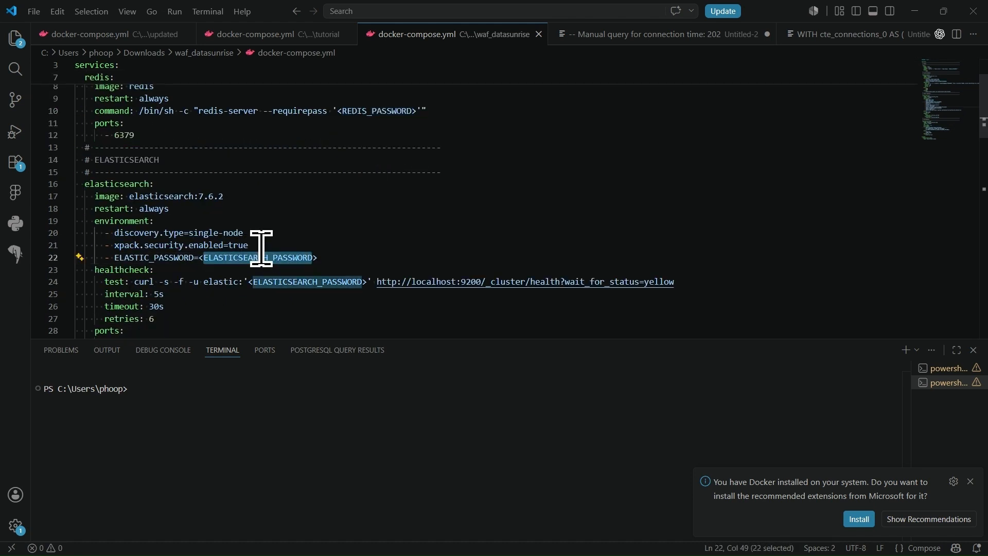
pyautogui.scroll(-7, 257, 250)
pyautogui.scroll(-3, 261, 248)
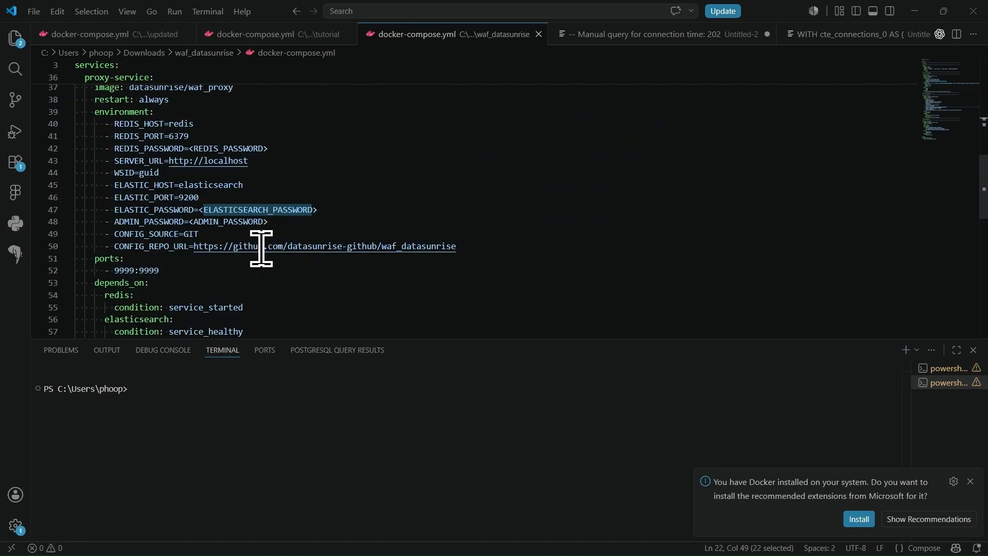
pyautogui.doubleClick(235, 216)
pyautogui.scroll(-5, 235, 216)
pyautogui.scroll(-3, 235, 216)
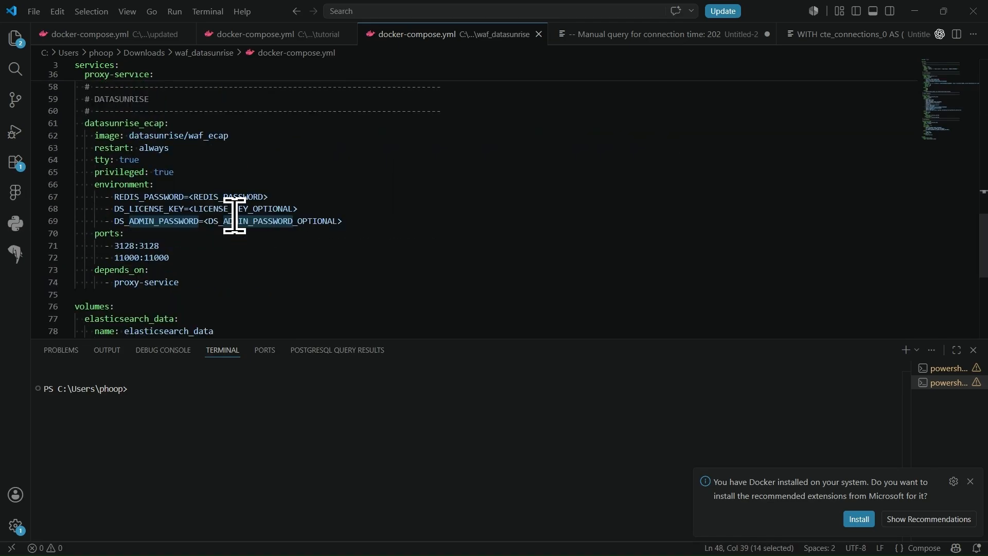
pyautogui.doubleClick(237, 209)
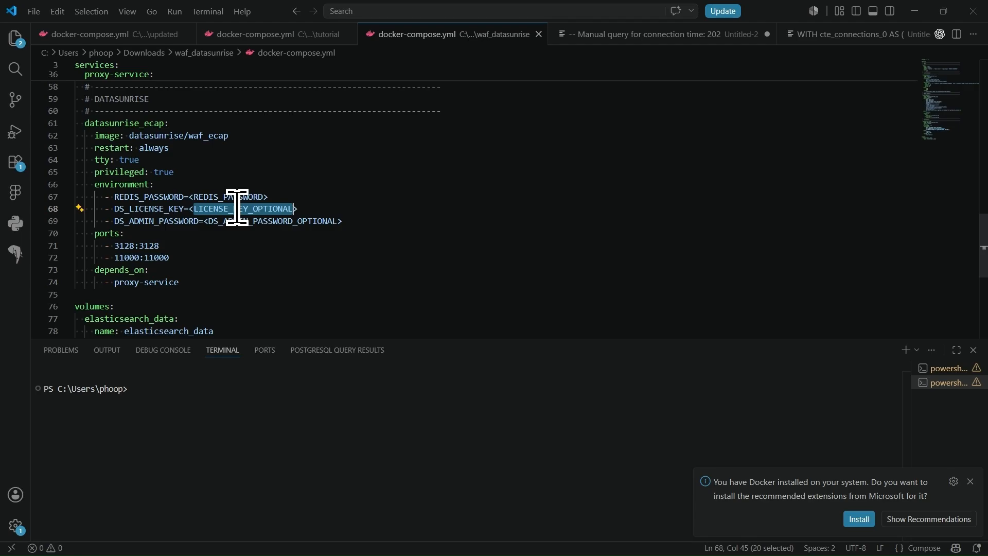
pyautogui.scroll(15, 237, 208)
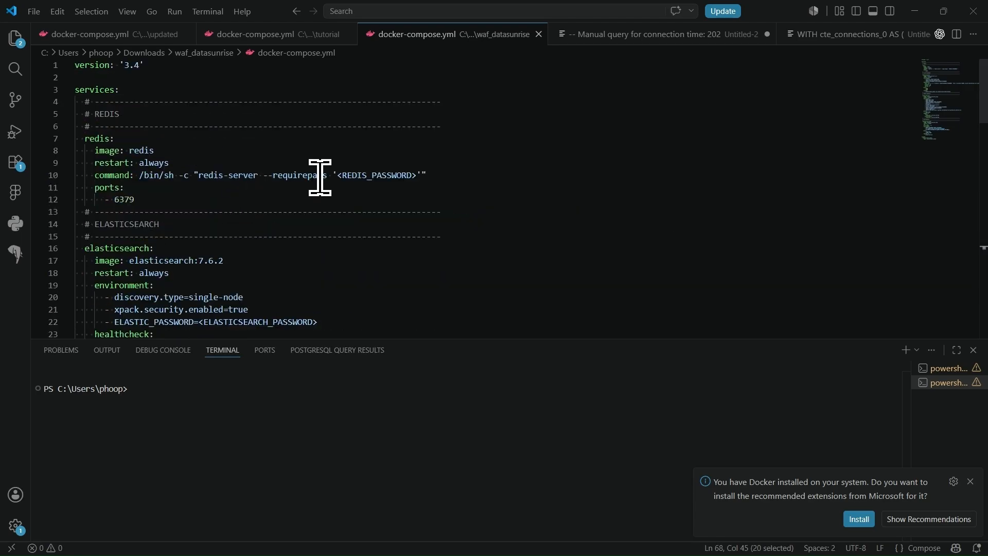
# - Replace the Redis placeholder on line 10 and Elasticsearch placeholders on lines 22 and 24 with passwords
pyautogui.doubleClick(379, 176)
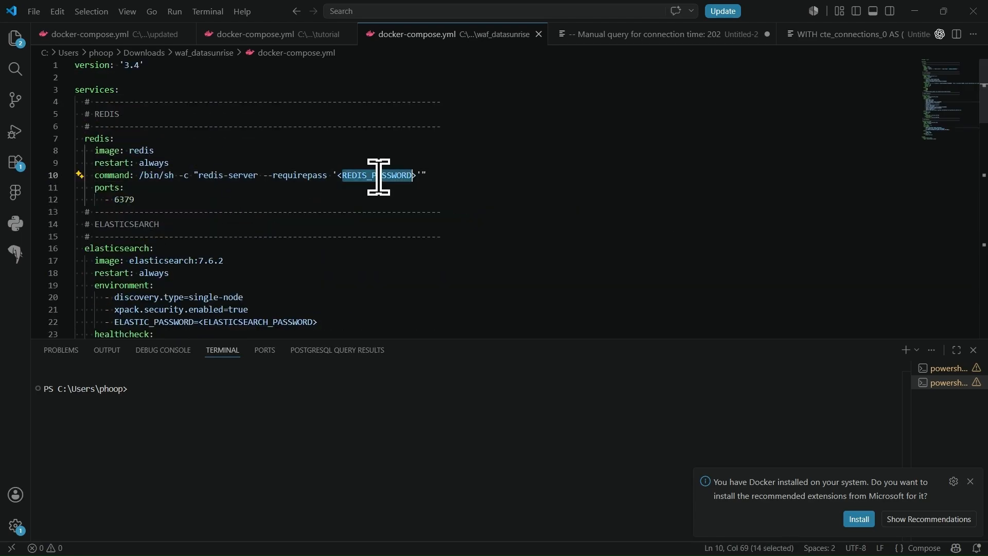
pyautogui.press('BackSpace')
pyautogui.press('BackSpace')
pyautogui.press('Delete')
pyautogui.write('re')
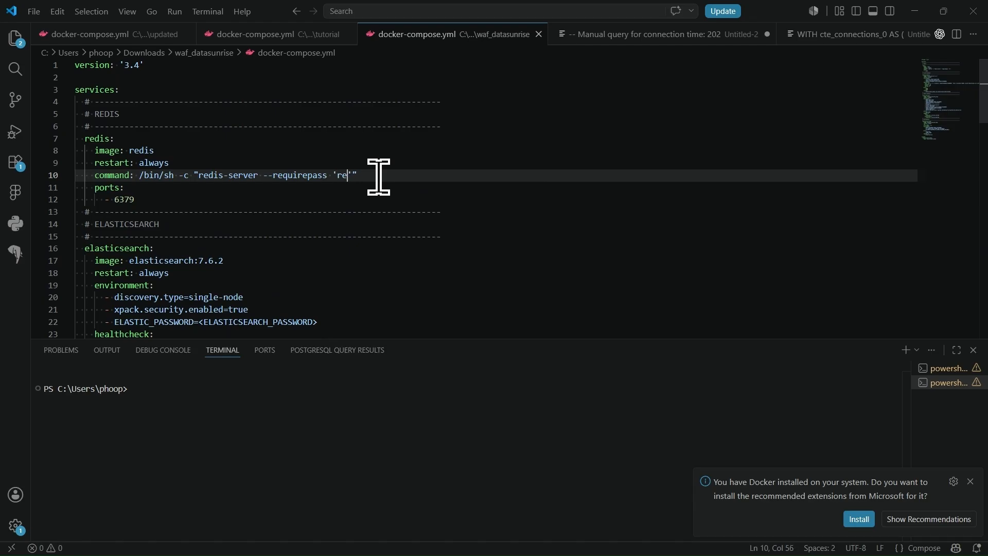
pyautogui.write('dis1234')
pyautogui.scroll(-3, 236, 227)
pyautogui.doubleClick(264, 225)
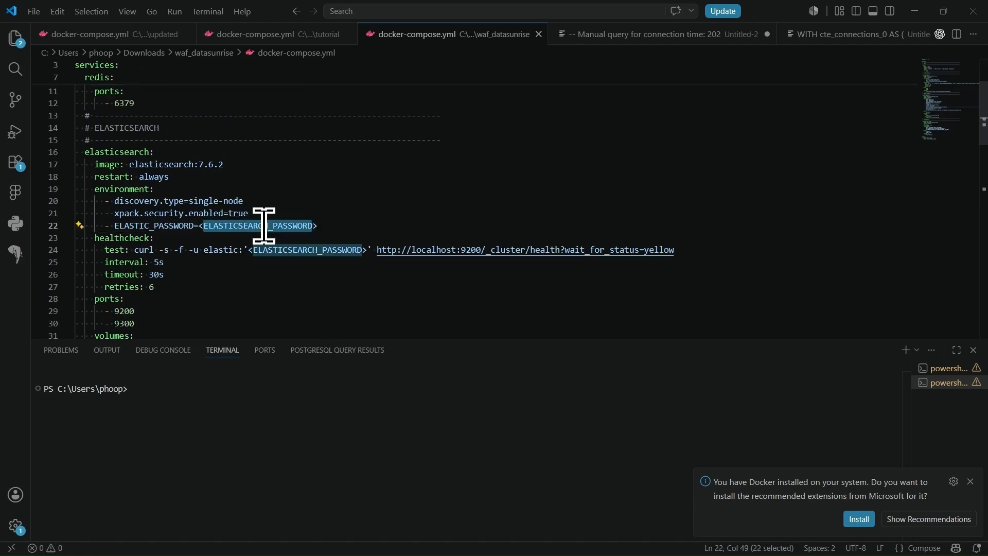
pyautogui.press('BackSpace')
pyautogui.press('BackSpace')
pyautogui.press('Delete')
pyautogui.write('es1234')
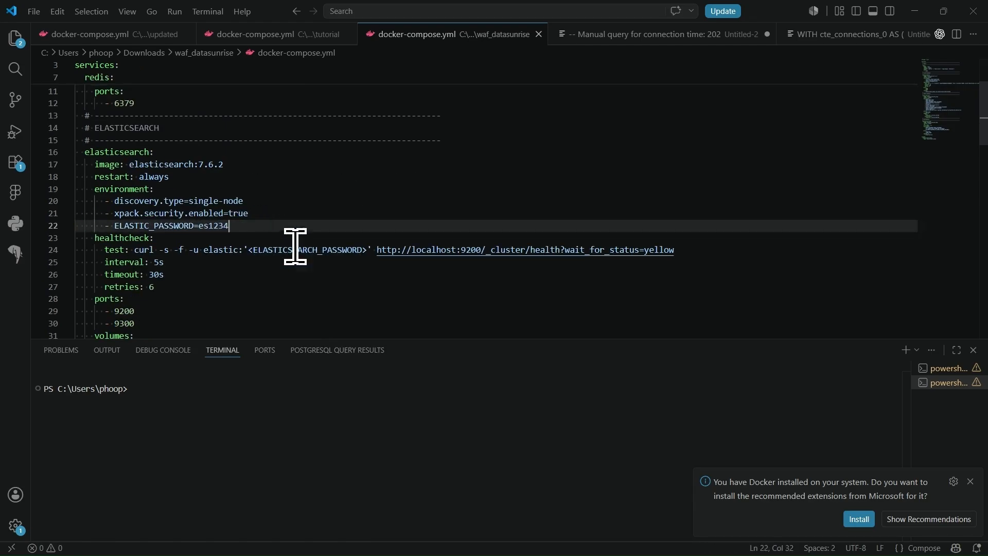
pyautogui.doubleClick(295, 250)
pyautogui.press('BackSpace')
pyautogui.press('BackSpace')
pyautogui.press('Delete')
pyautogui.write('es1234')
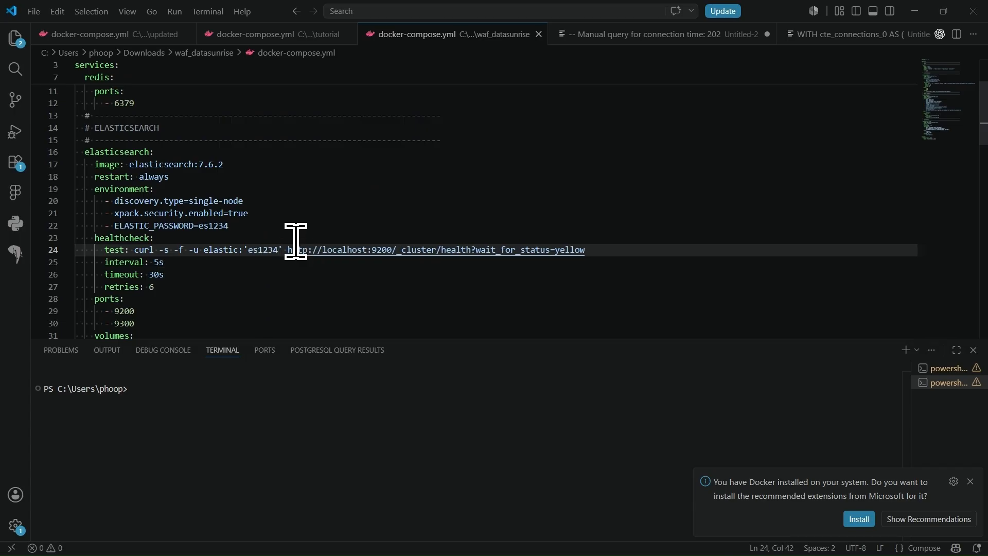
# - Replace the Redis password placeholder on line 42 and place the cursor to fix its typo
pyautogui.scroll(-6, 293, 226)
pyautogui.scroll(-1, 221, 237)
pyautogui.doubleClick(223, 212)
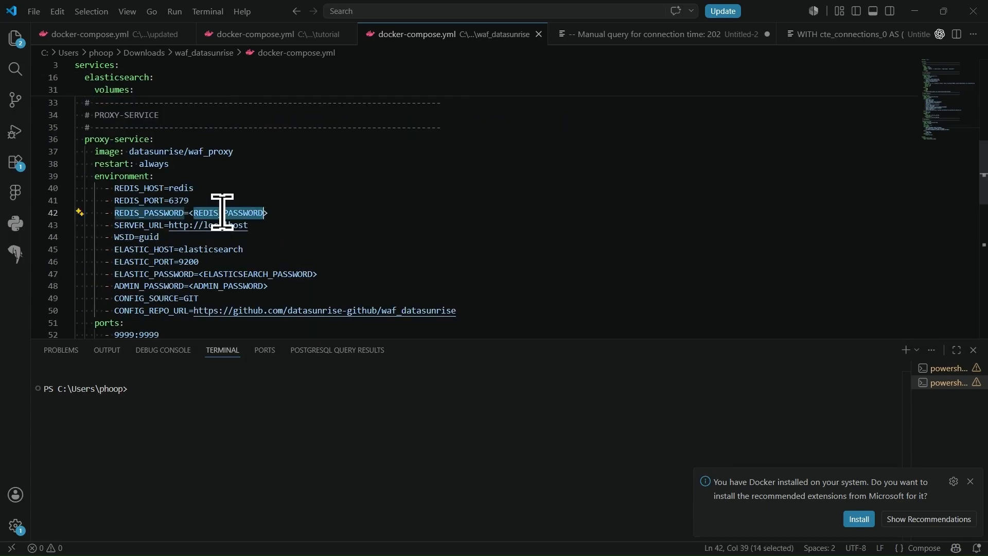
pyautogui.press('BackSpace')
pyautogui.press('BackSpace')
pyautogui.press('Delete')
pyautogui.write('redsi1234')
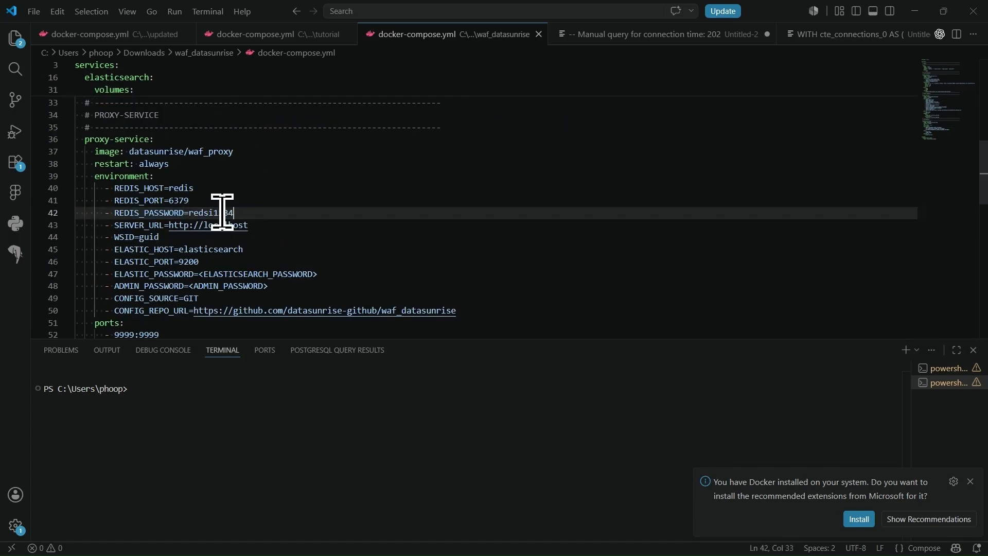
pyautogui.click(213, 211)
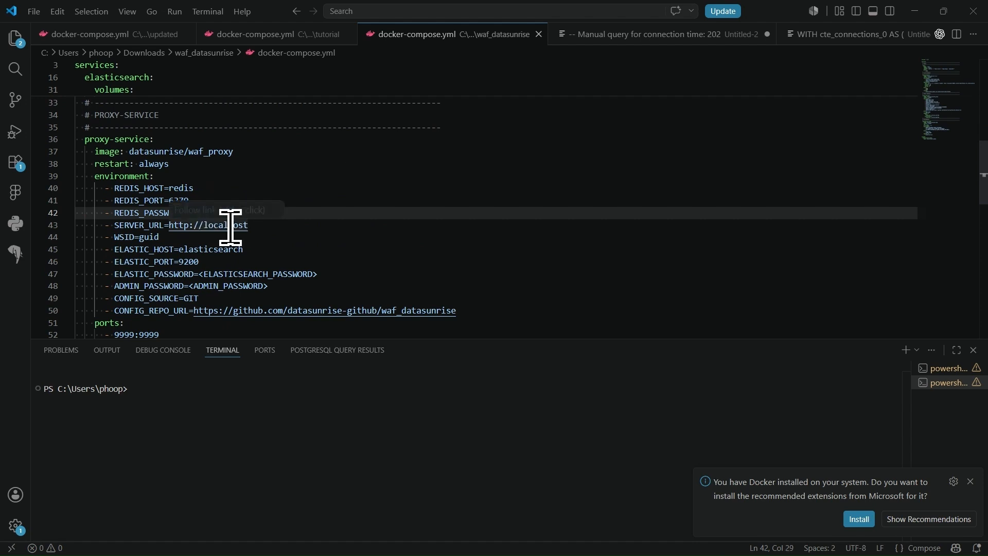
pyautogui.scroll(1, 230, 223)
pyautogui.scroll(-3, 360, 202)
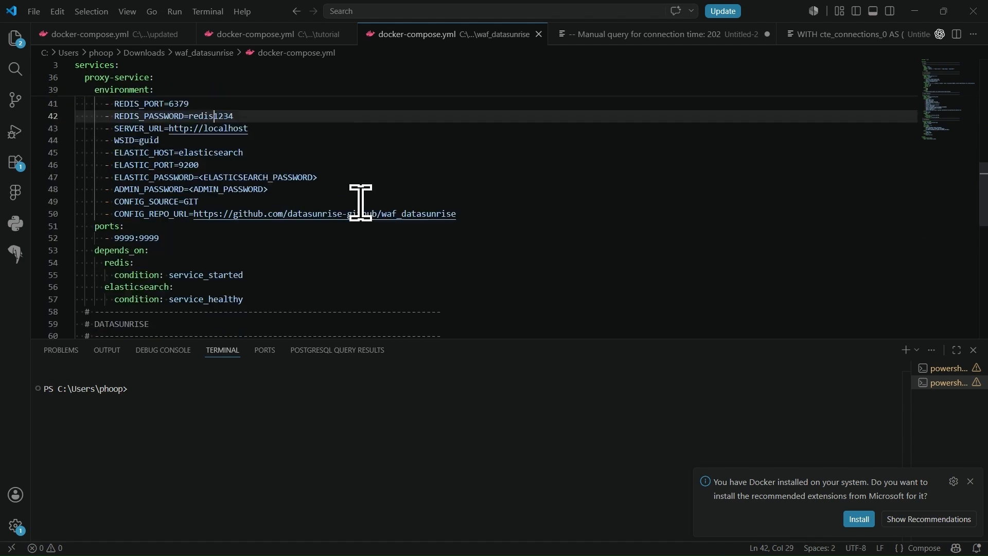
# - Fill in the Elasticsearch password on line 47 and the admin password on line 48
pyautogui.doubleClick(259, 176)
pyautogui.press('BackSpace')
pyautogui.press('BackSpace')
pyautogui.press('Delete')
pyautogui.write('es123')
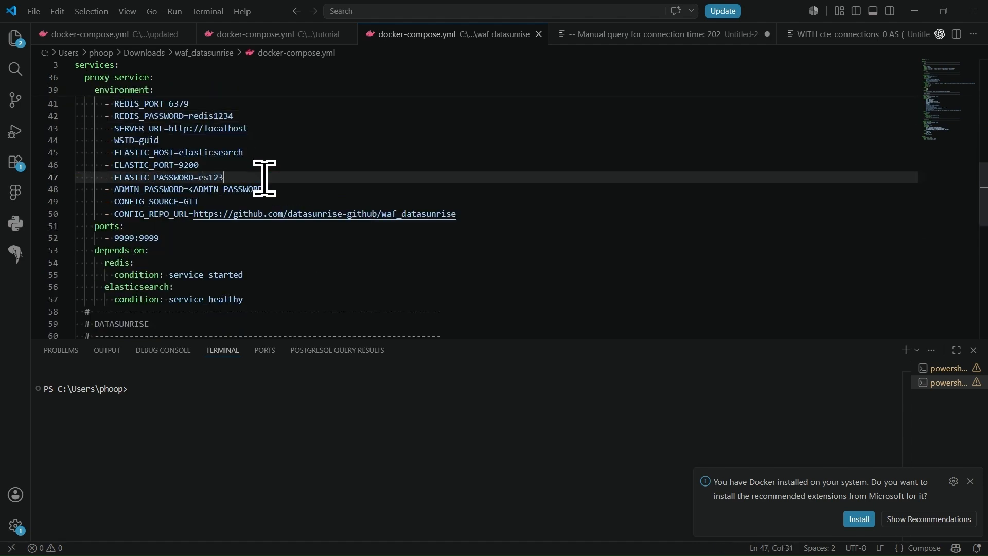
pyautogui.write('4')
pyautogui.doubleClick(242, 186)
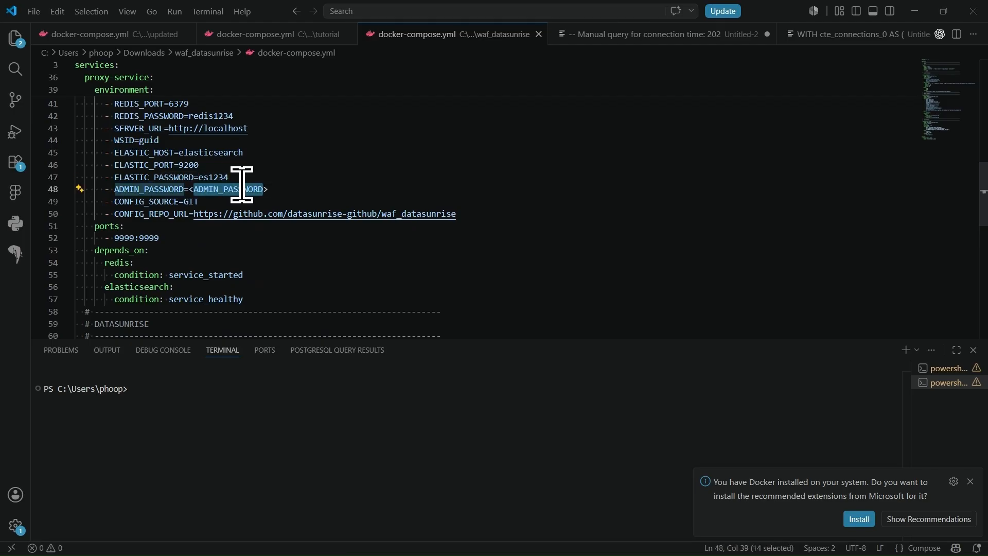
pyautogui.press('BackSpace')
pyautogui.press('Delete')
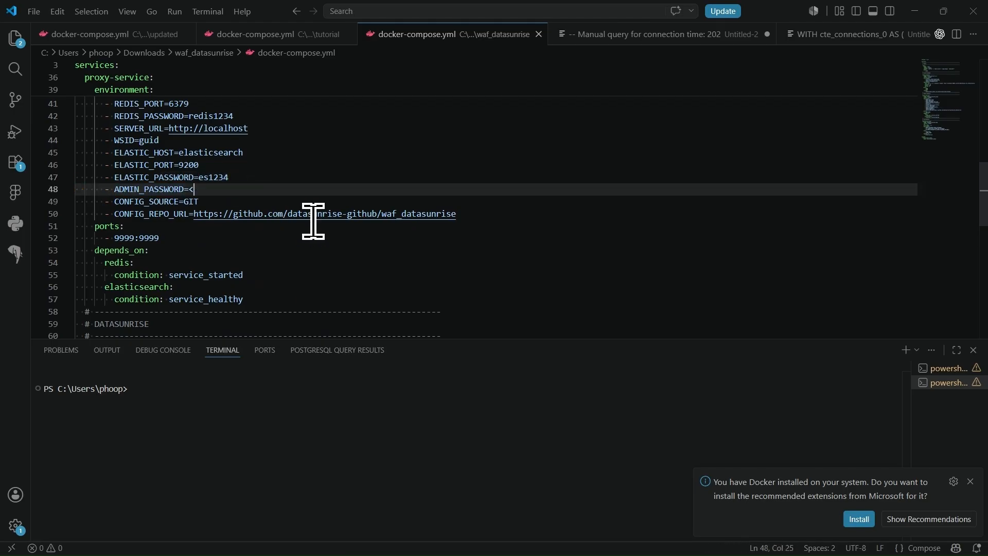
pyautogui.press('BackSpace')
pyautogui.write('Datasunrise1234!')
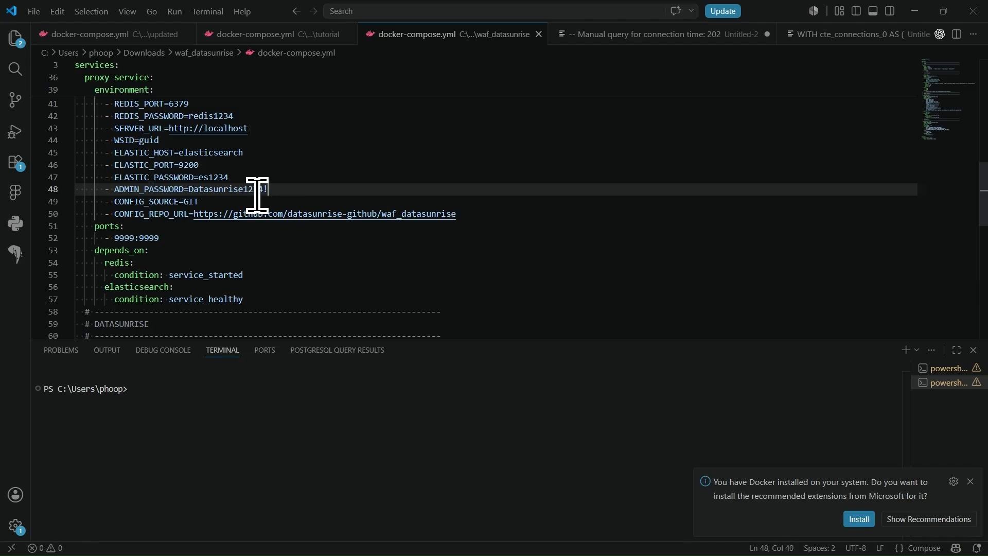
pyautogui.scroll(-3, 292, 200)
# - Replace the line 67 Redis and line 69 admin password placeholders, leaving the licence key line untouched
pyautogui.scroll(-4, 293, 202)
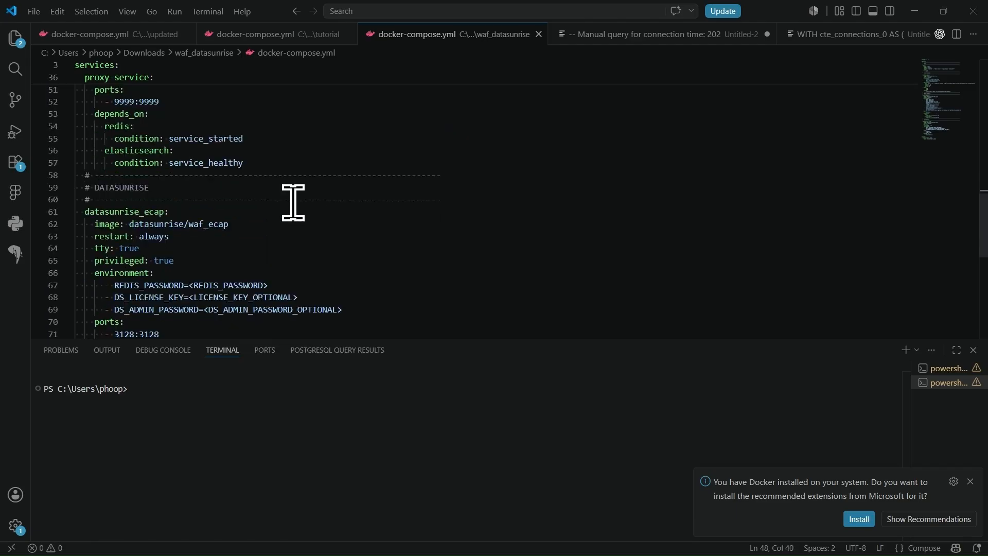
pyautogui.doubleClick(232, 198)
pyautogui.press('Delete')
pyautogui.press('Delete')
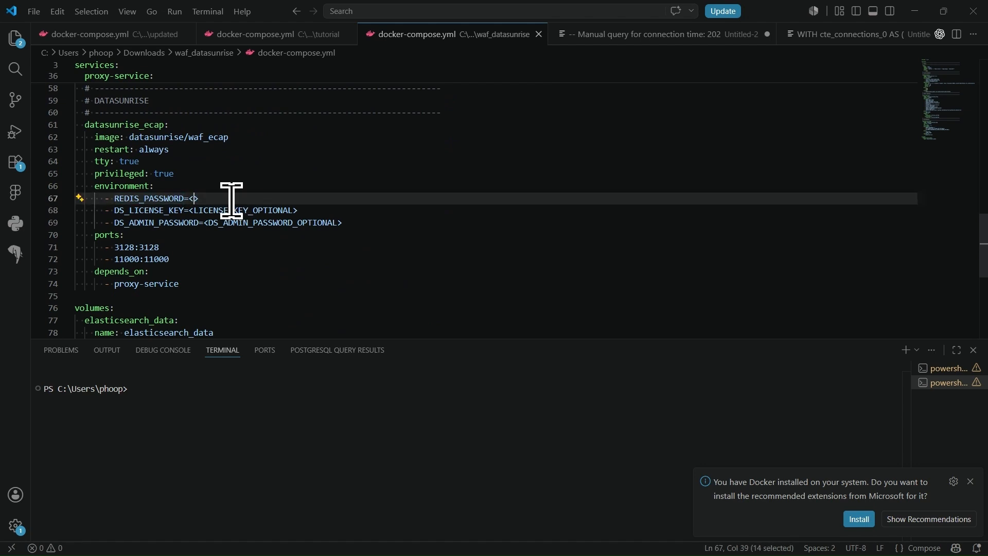
pyautogui.press('BackSpace')
pyautogui.write('redis')
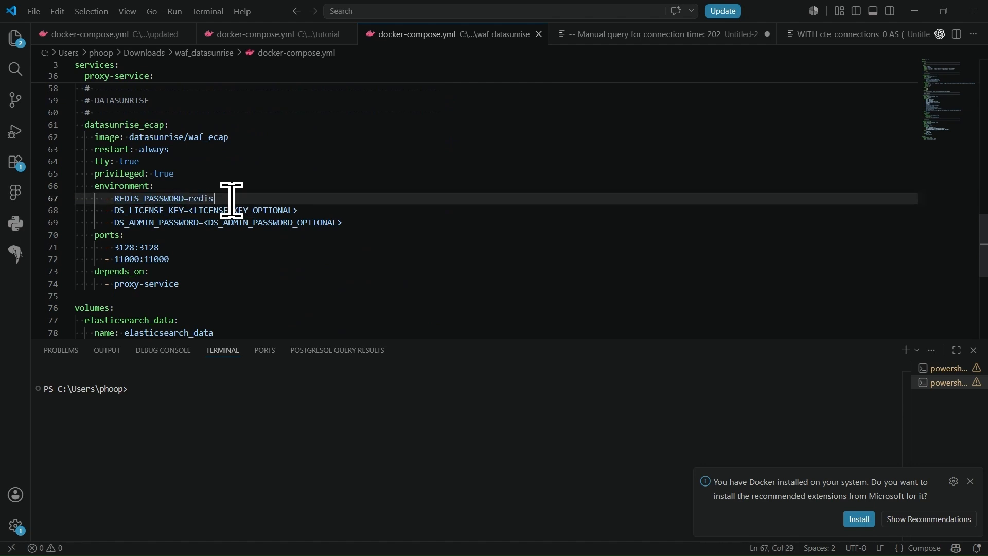
pyautogui.write('1234')
pyautogui.doubleClick(254, 210)
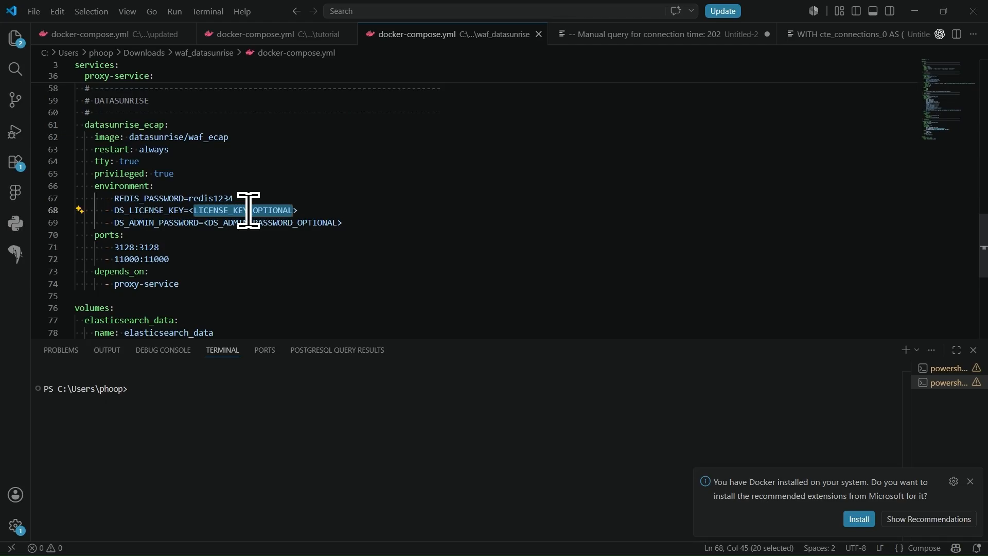
pyautogui.doubleClick(276, 221)
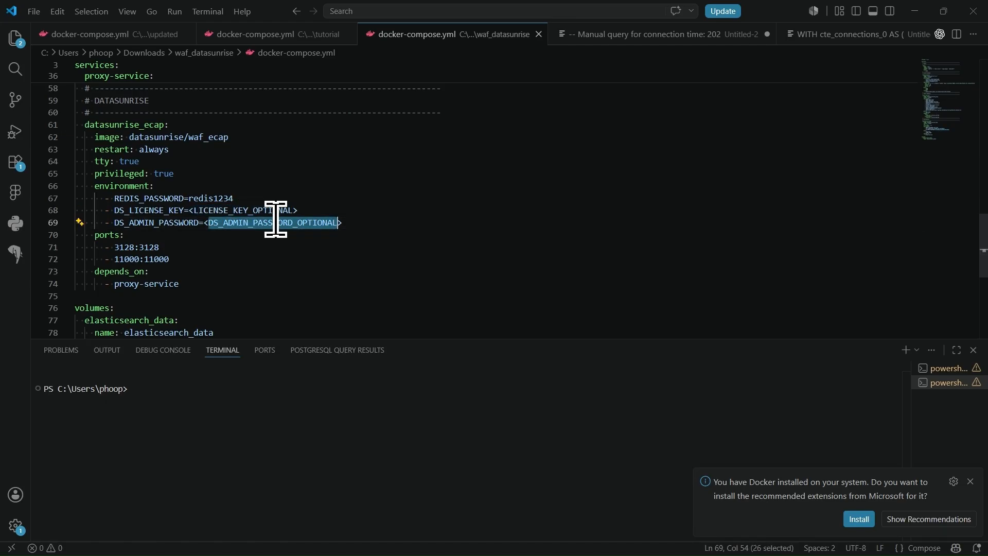
pyautogui.press('Delete')
pyautogui.press('Delete')
pyautogui.press('BackSpace')
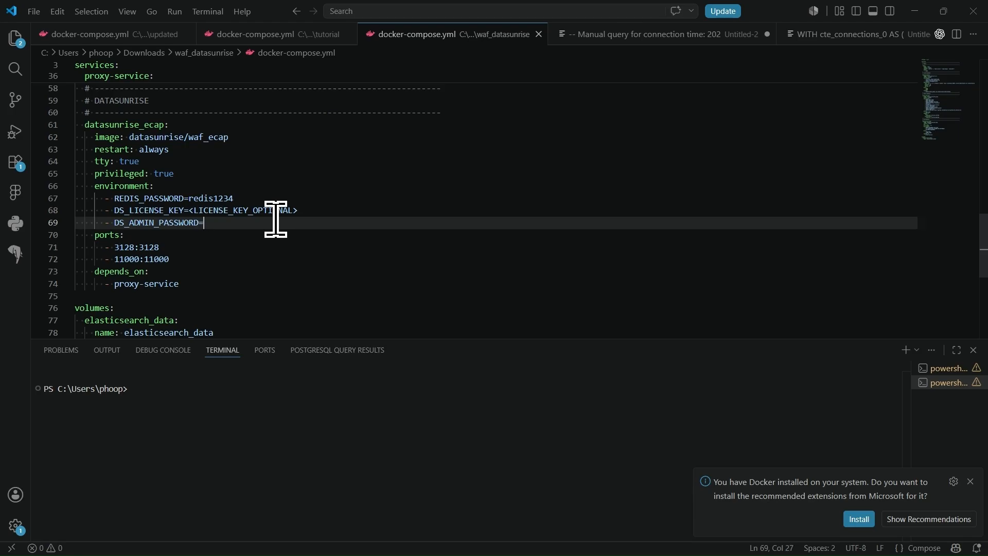
pyautogui.write('Datasunrise1234!')
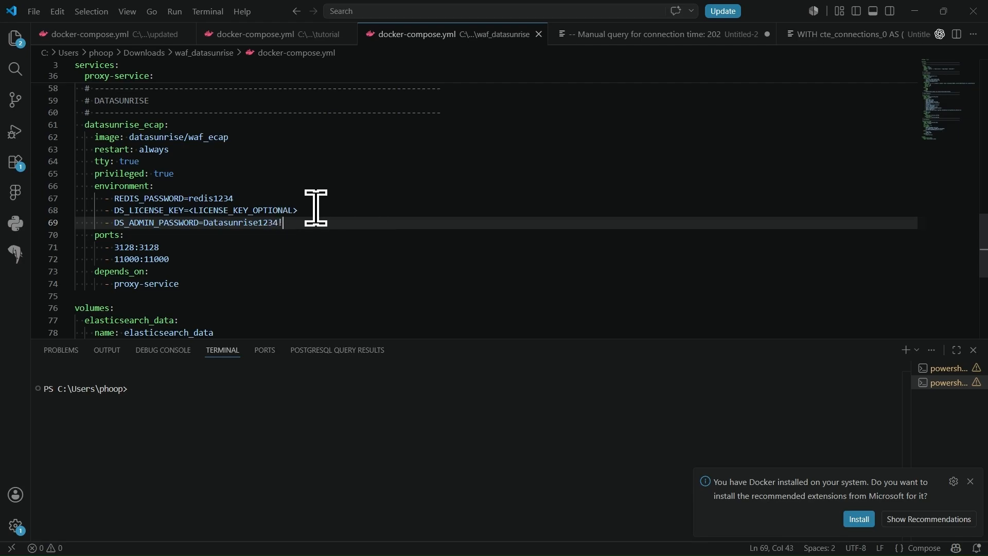
pyautogui.scroll(15, 315, 207)
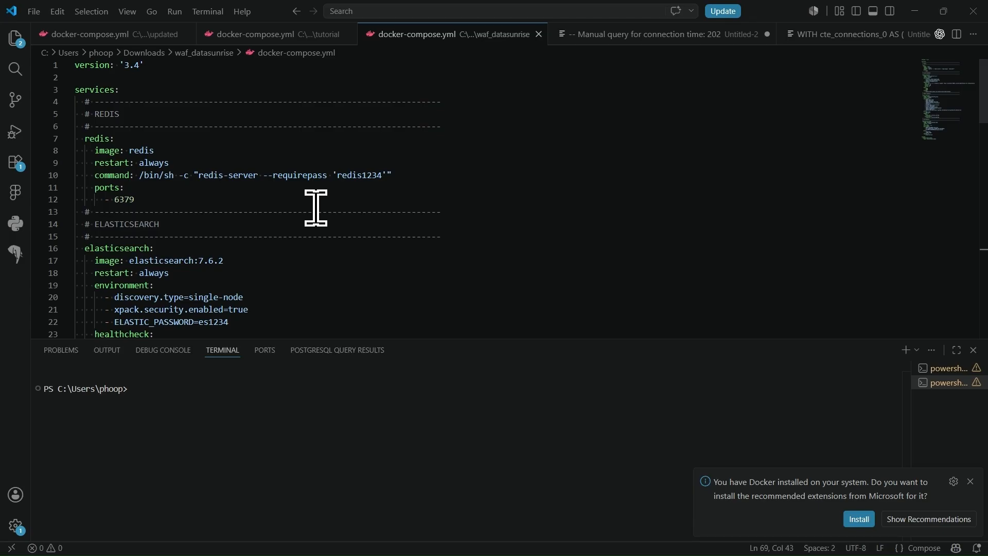
pyautogui.scroll(-8, 315, 208)
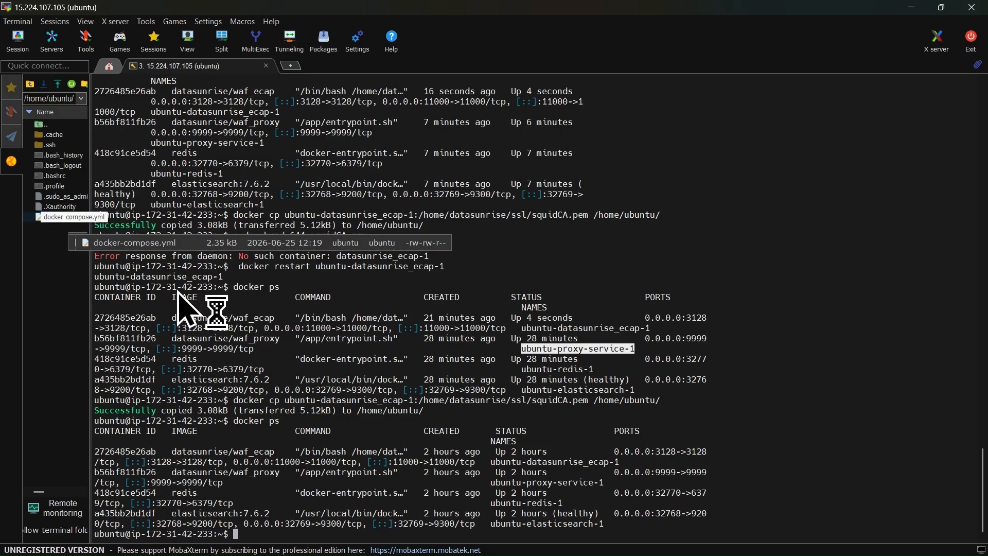
# - Run 'docker compose up -d', then 'docker ps' to confirm the four containers are up
pyautogui.click(376, 482)
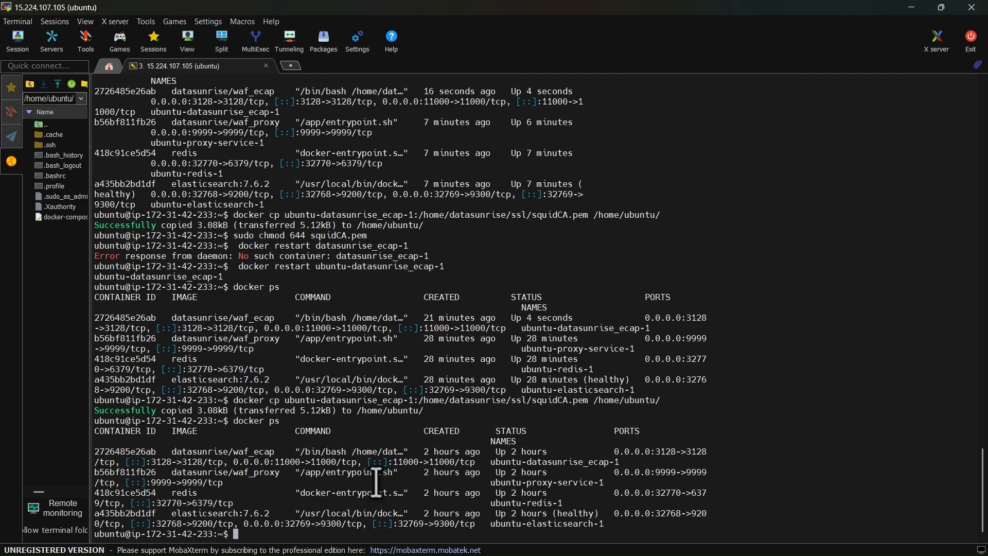
pyautogui.write('docker compose up -d')
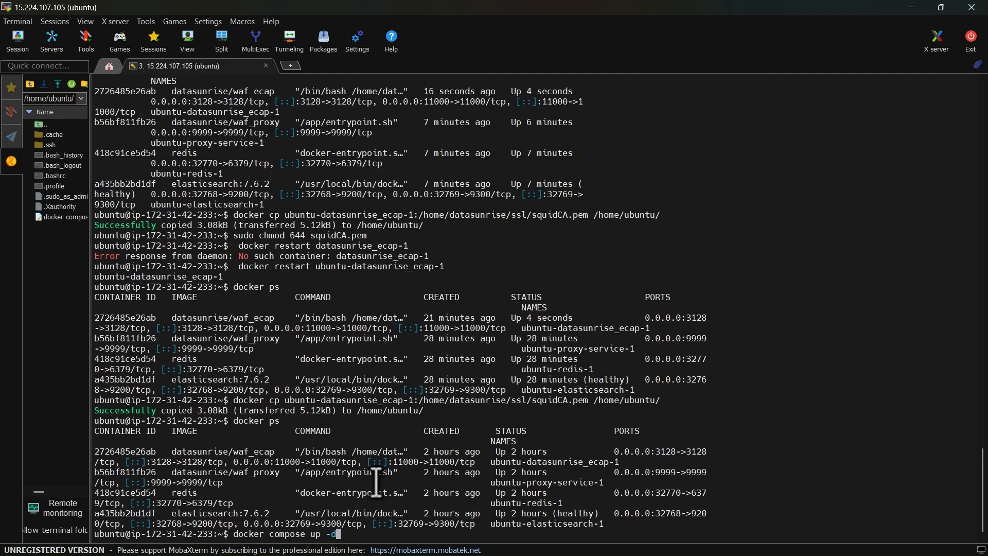
pyautogui.press('Return')
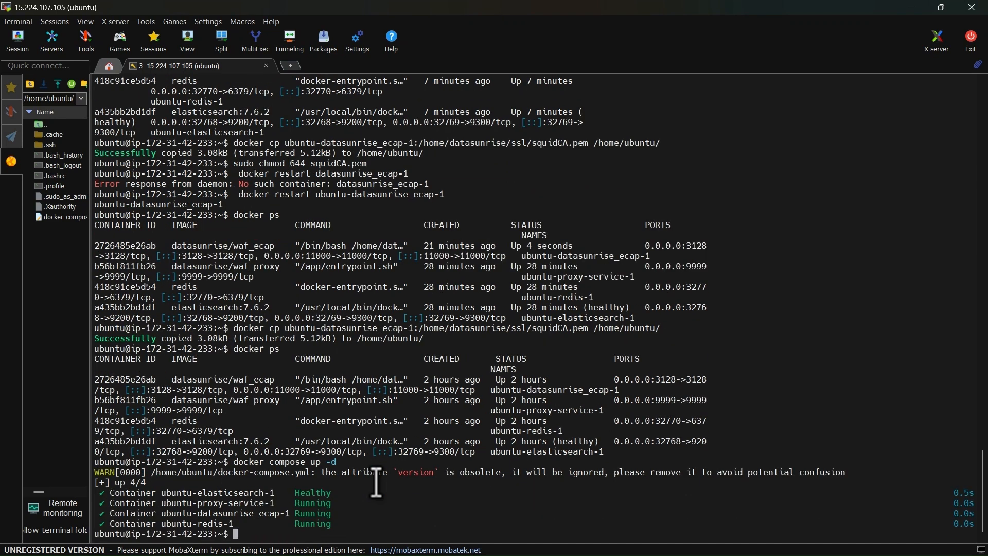
pyautogui.write('docker ps')
pyautogui.press('Return')
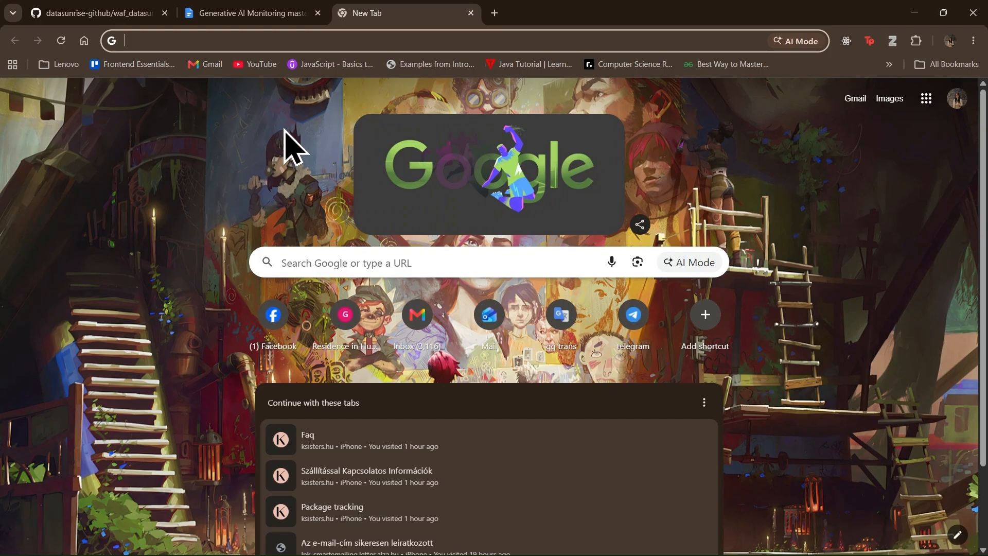
# - Open the console's https address and log in as admin with the administrator password
pyautogui.write('https:')
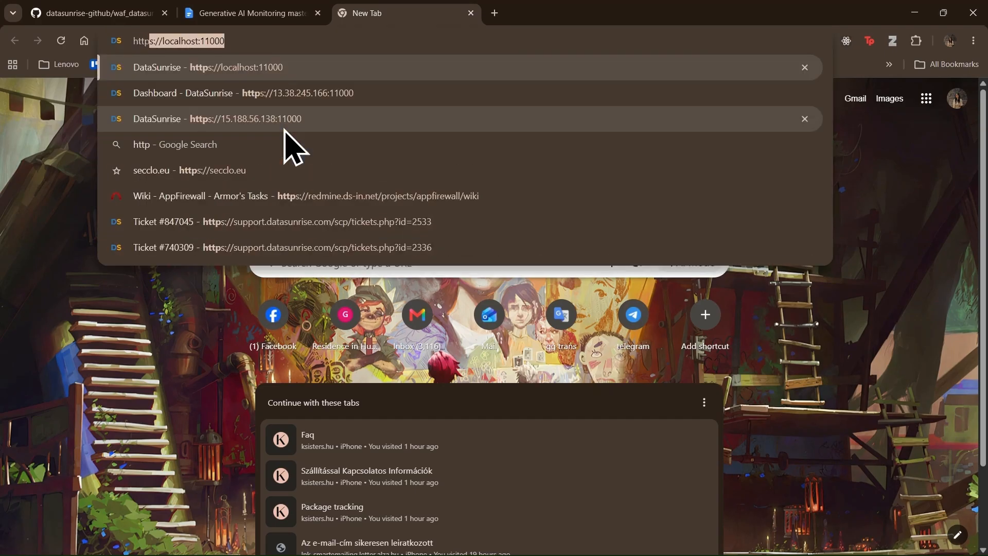
pyautogui.write('//15.224.107.105:11000/v2/login')
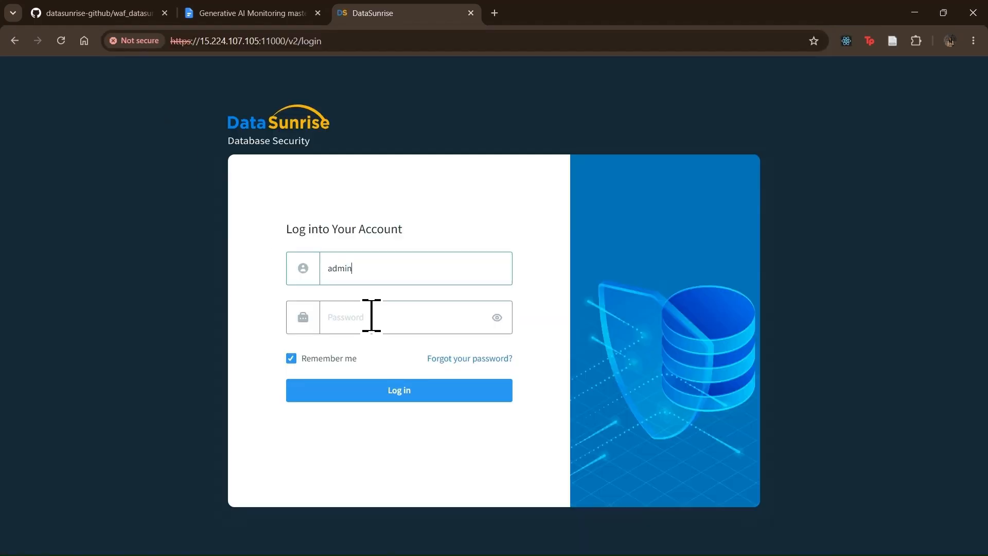
pyautogui.click(371, 315)
pyautogui.write('••••••••')
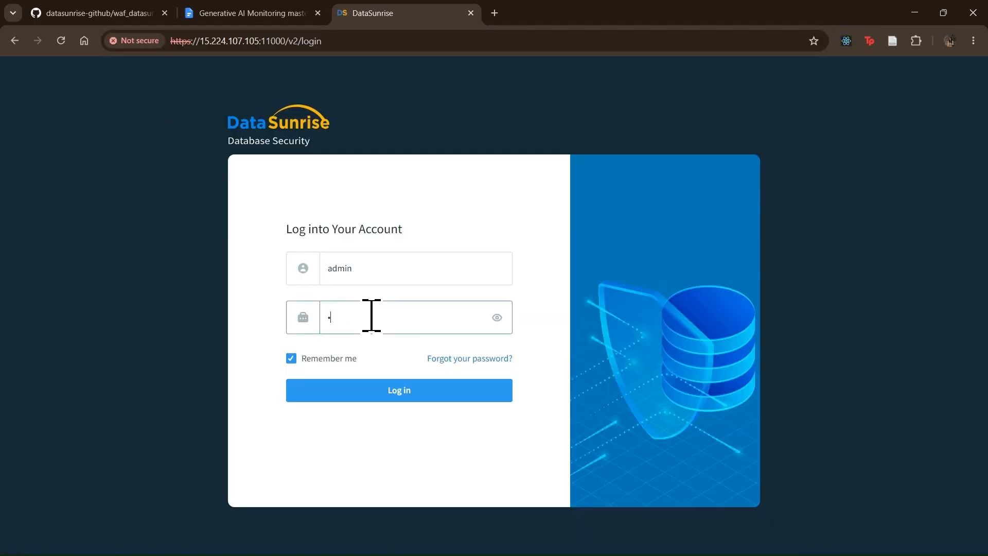
pyautogui.write('•••••••')
pyautogui.click(406, 395)
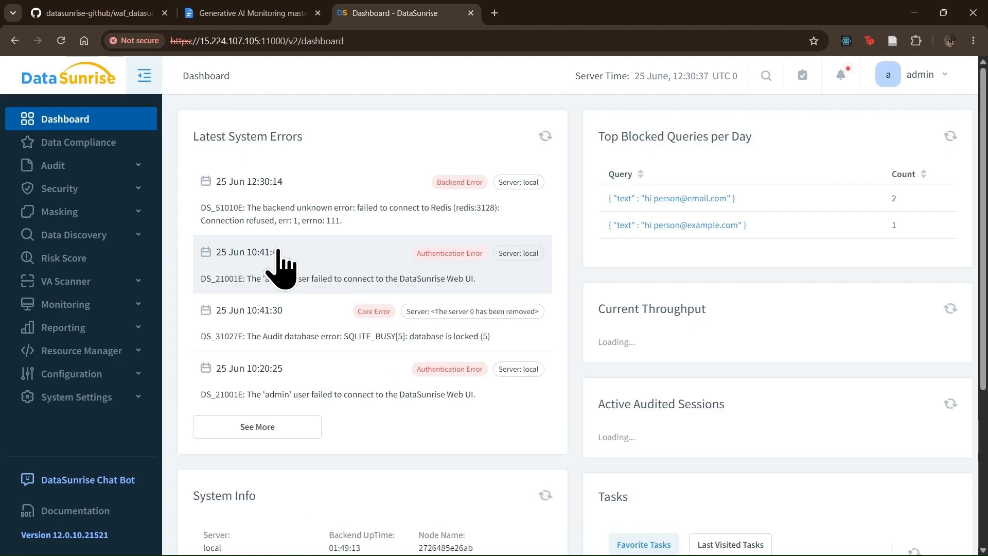
# - Start adding a new database instance of type Generative AI
pyautogui.click(73, 375)
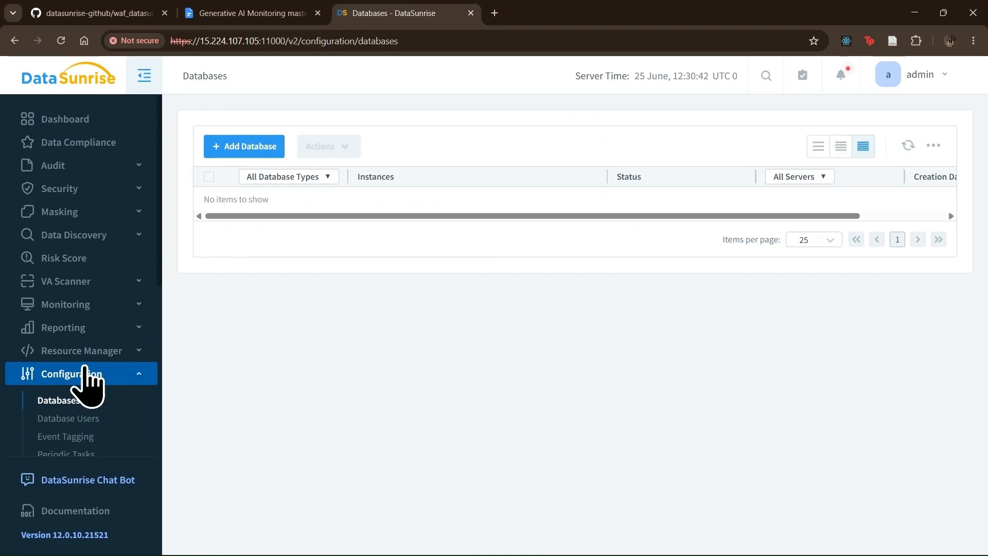
pyautogui.click(239, 146)
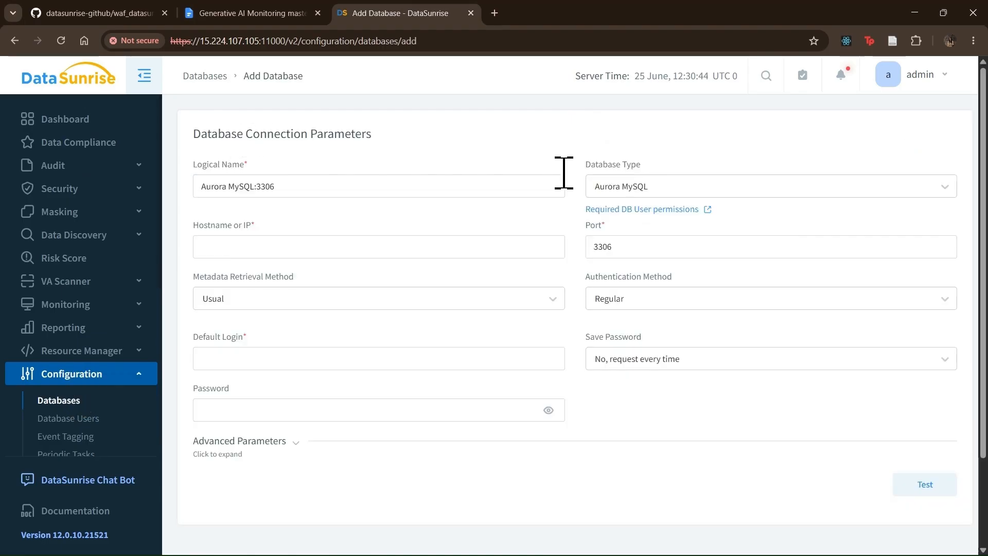
pyautogui.click(645, 193)
pyautogui.write('gen')
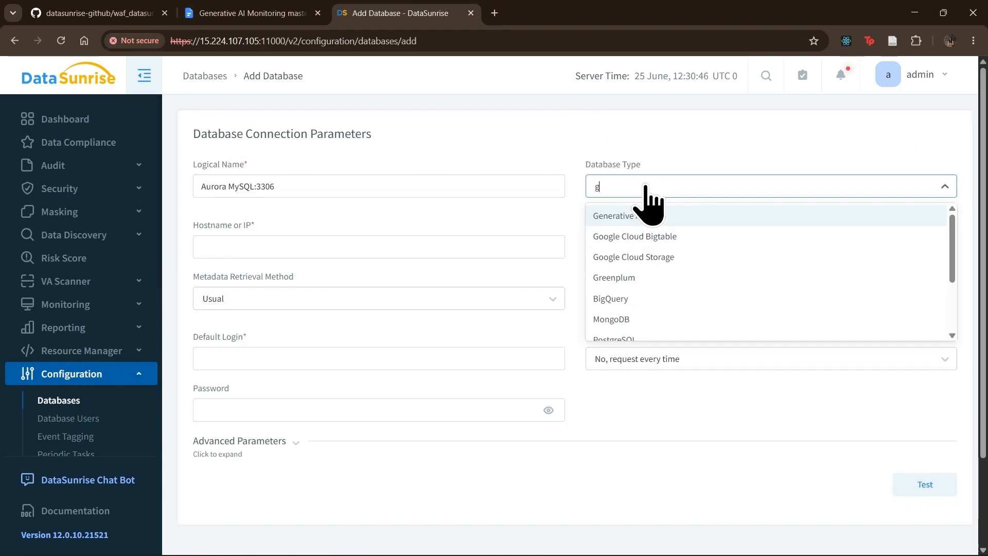
pyautogui.click(662, 218)
# - Enter host redis, port 6379, login default and the instance password
pyautogui.click(463, 237)
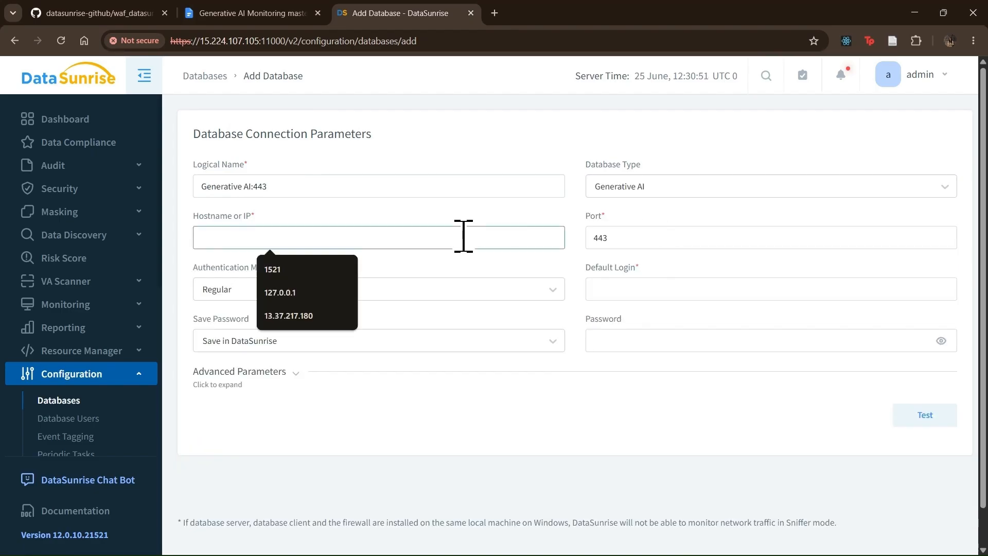
pyautogui.write('redis')
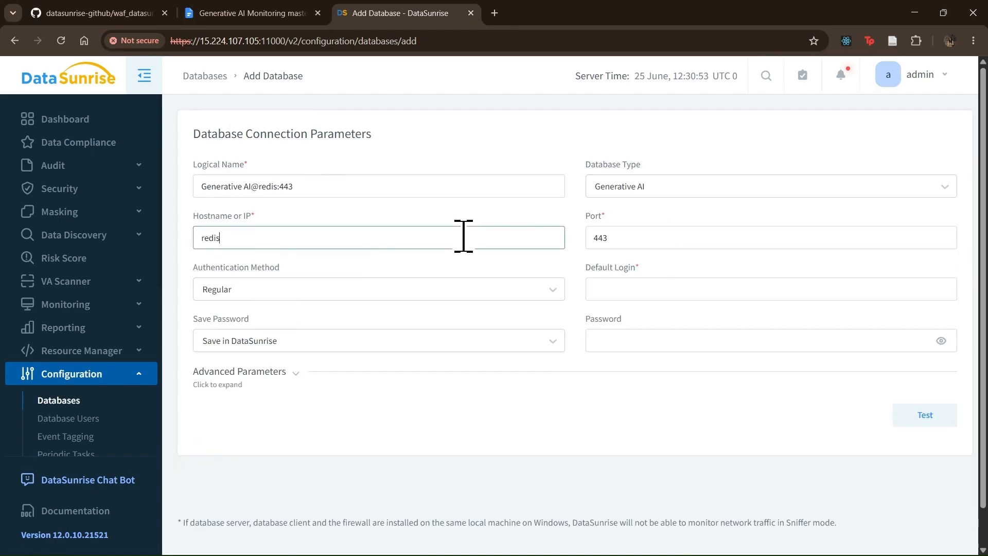
pyautogui.click(621, 237)
pyautogui.moveTo(621, 237); pyautogui.dragTo(585, 259)
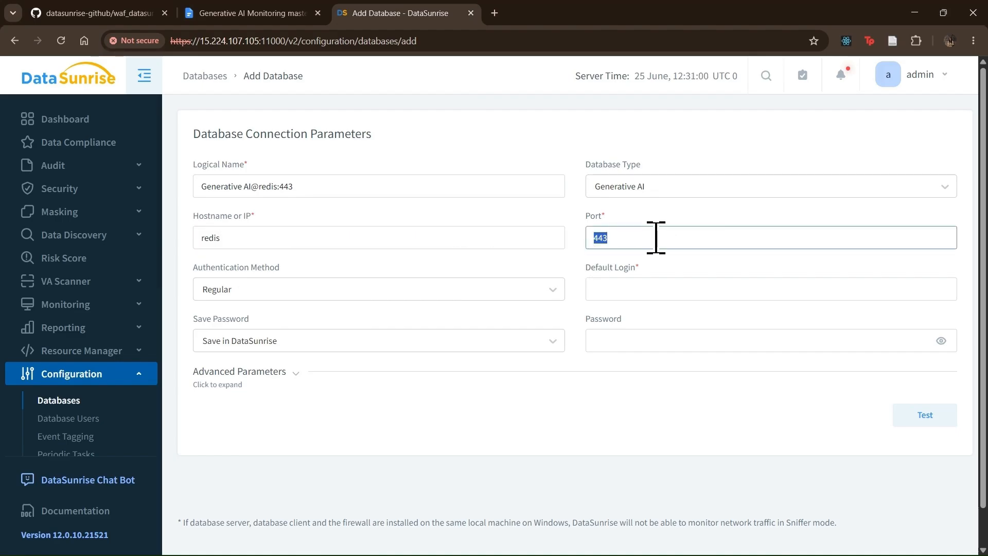
pyautogui.write('6379')
pyautogui.click(658, 291)
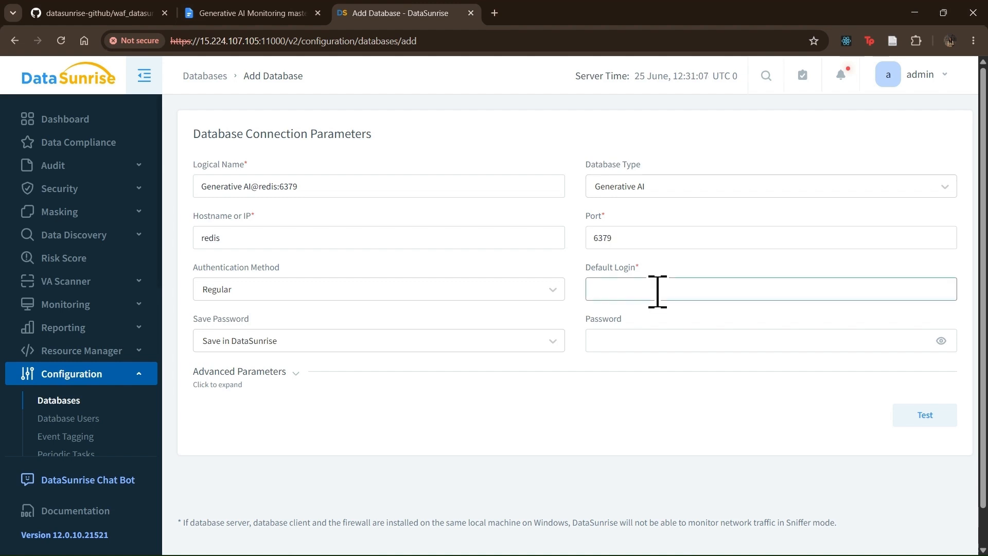
pyautogui.write('default')
pyautogui.click(639, 342)
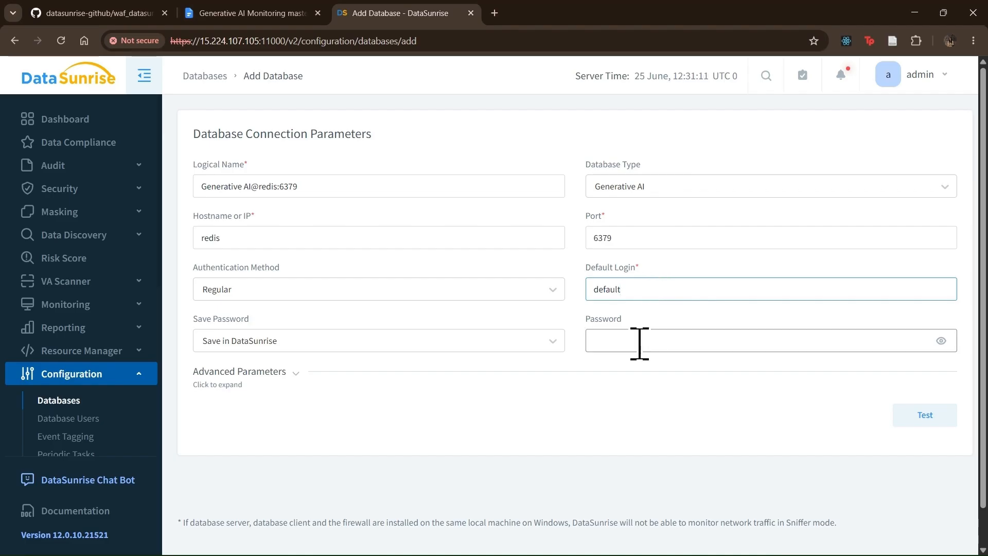
pyautogui.write('admin')
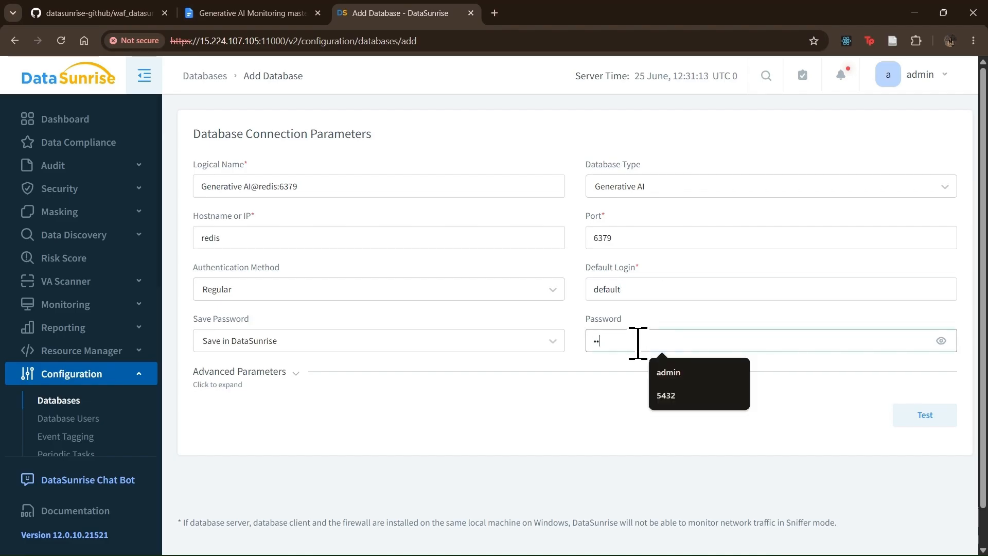
pyautogui.write('••••')
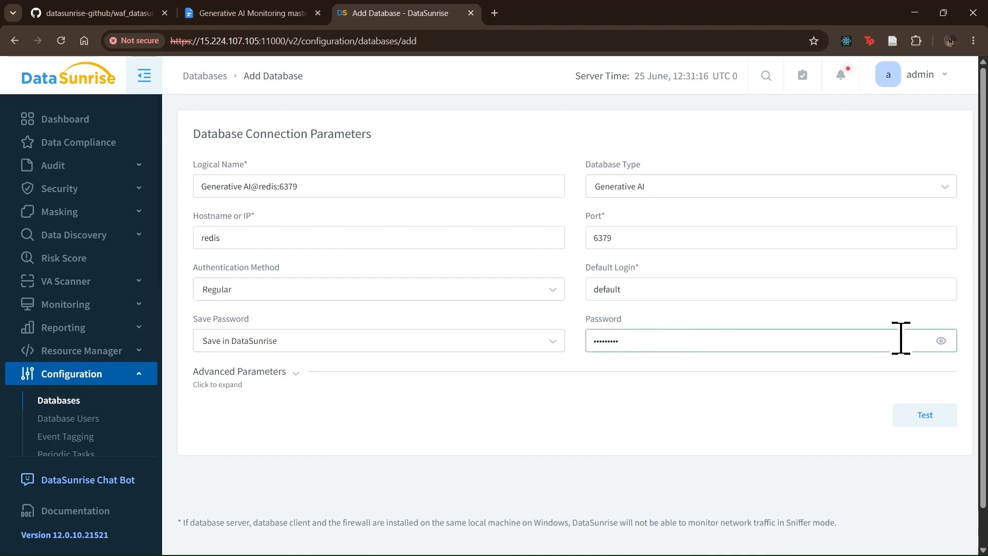
pyautogui.click(941, 340)
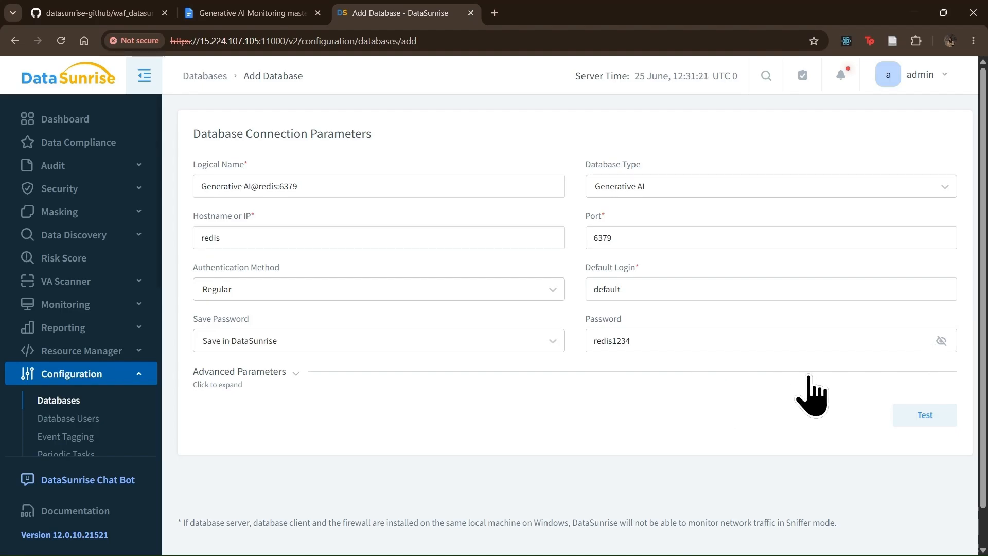
# - Test the connection, save the instance and expand its row to show the Web Application interface
pyautogui.click(926, 416)
pyautogui.scroll(-6, 792, 419)
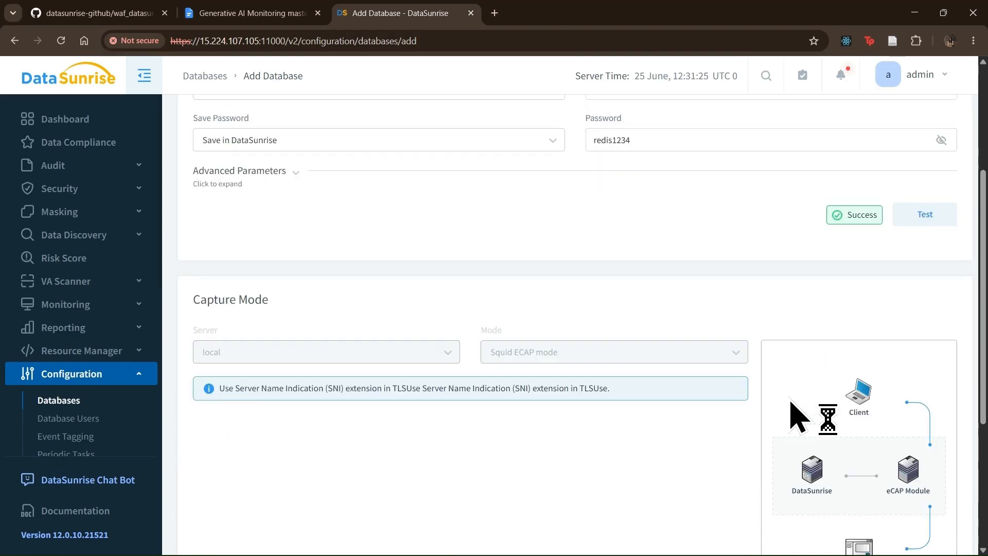
pyautogui.scroll(-2, 769, 386)
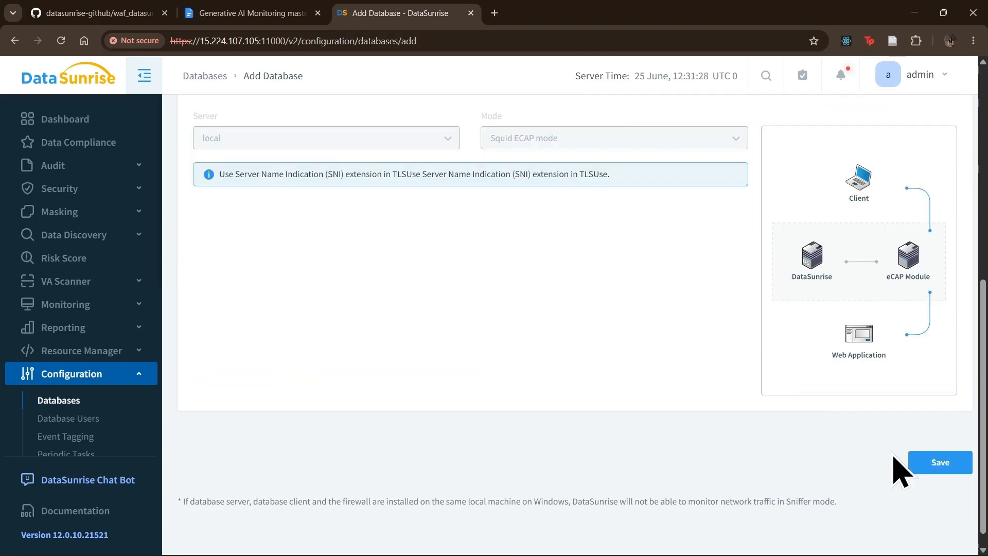
pyautogui.click(926, 462)
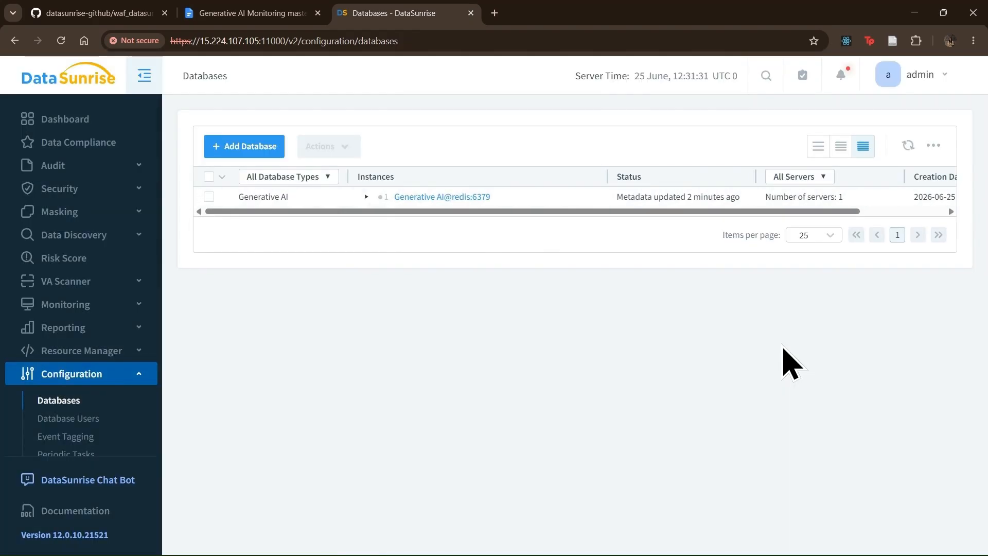
pyautogui.click(366, 197)
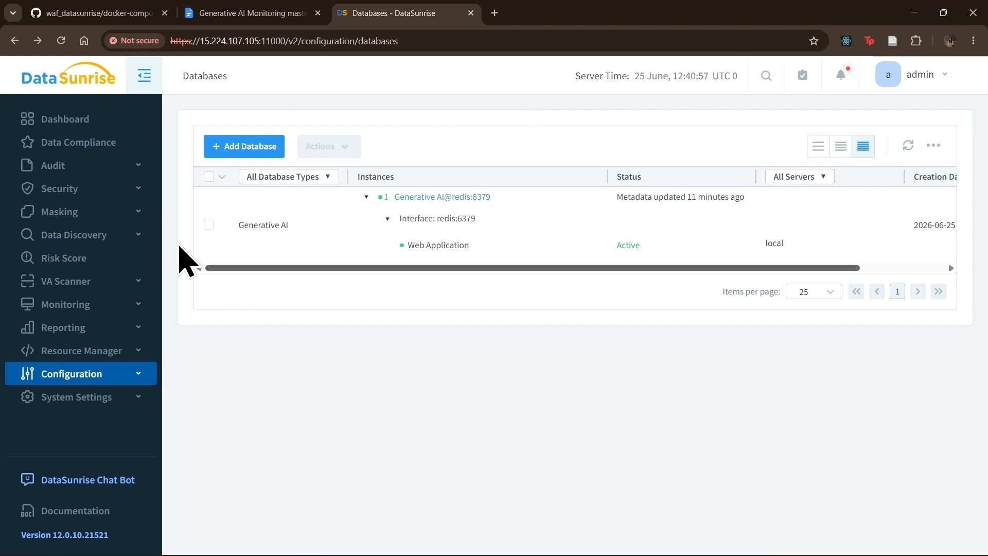
# - Create a new audit rule attached to Generative AI@redis:6379 and save it as Rule #4
pyautogui.click(94, 165)
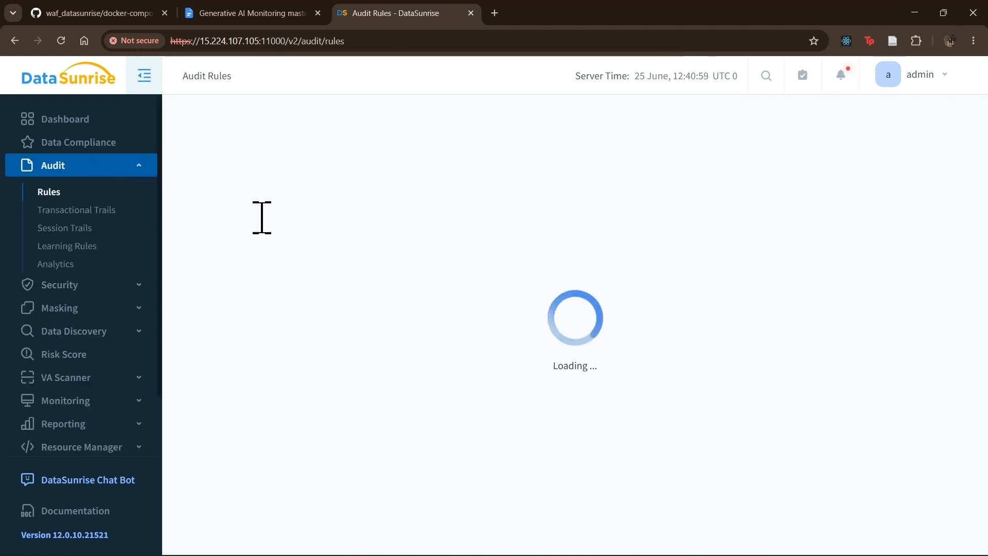
pyautogui.click(245, 188)
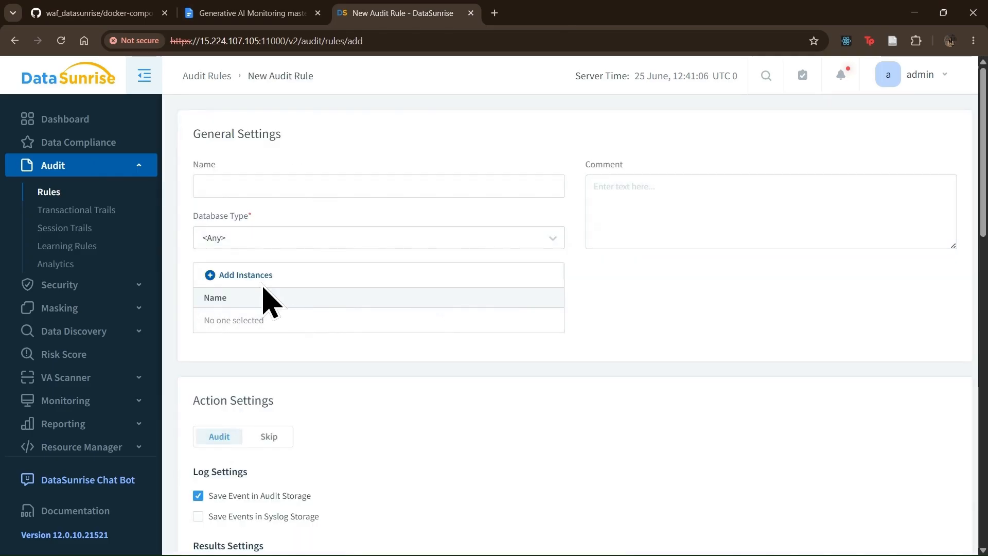
pyautogui.click(333, 273)
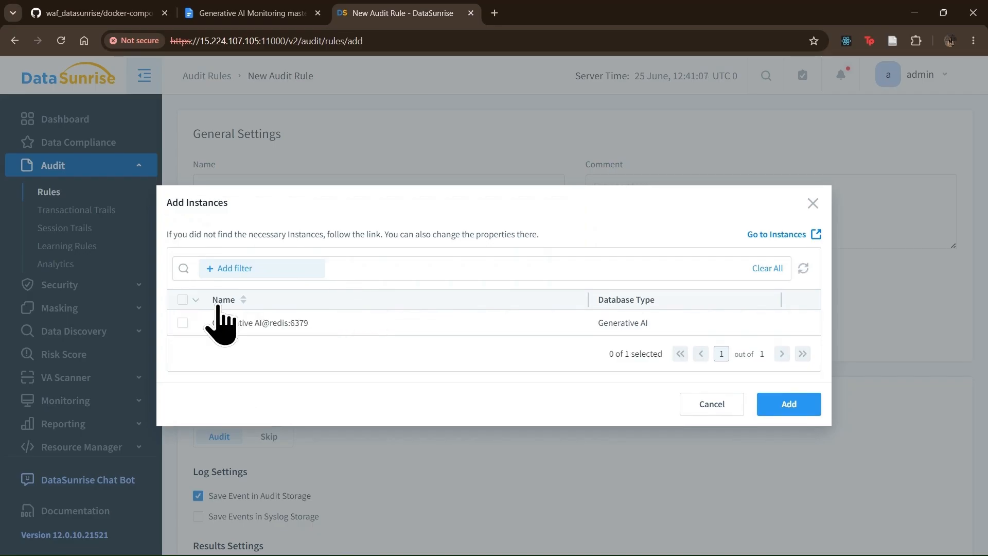
pyautogui.click(183, 323)
pyautogui.click(799, 396)
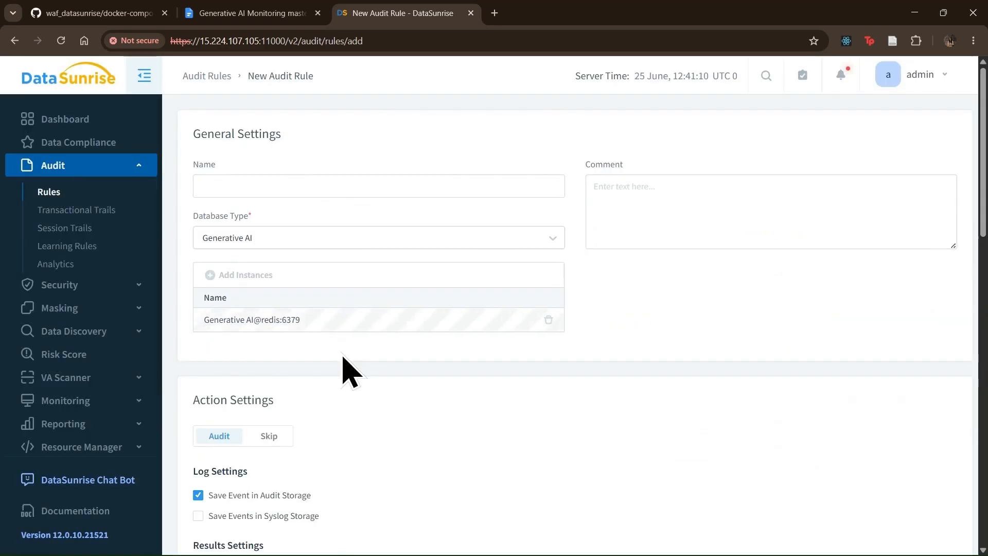
pyautogui.scroll(-3, 346, 370)
pyautogui.scroll(-3, 342, 360)
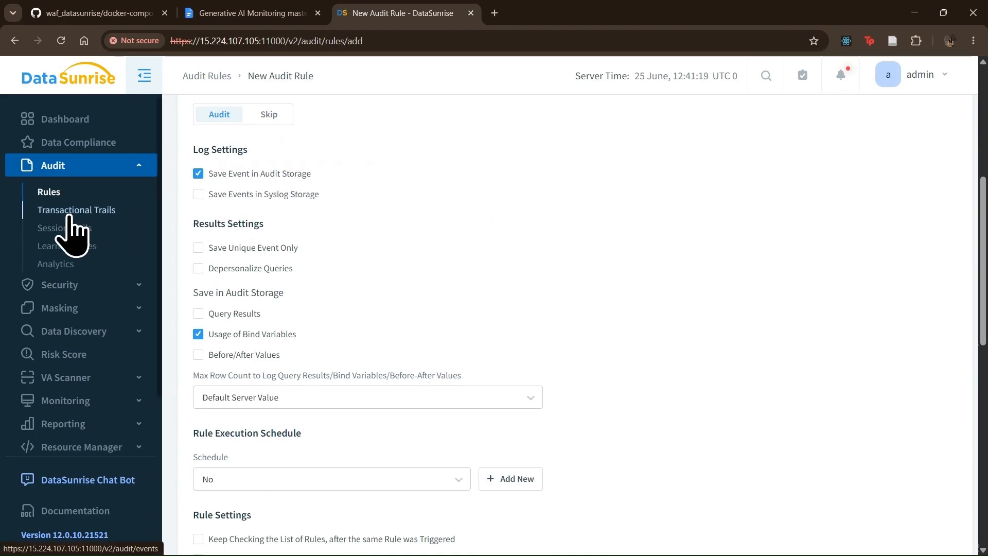
pyautogui.scroll(-5, 564, 307)
pyautogui.scroll(-2, 564, 307)
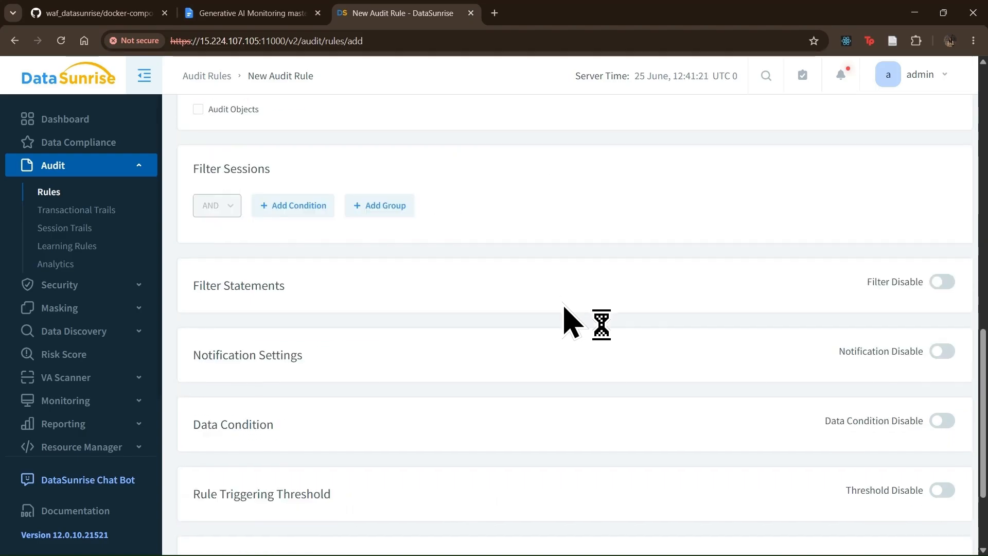
pyautogui.scroll(-3, 875, 317)
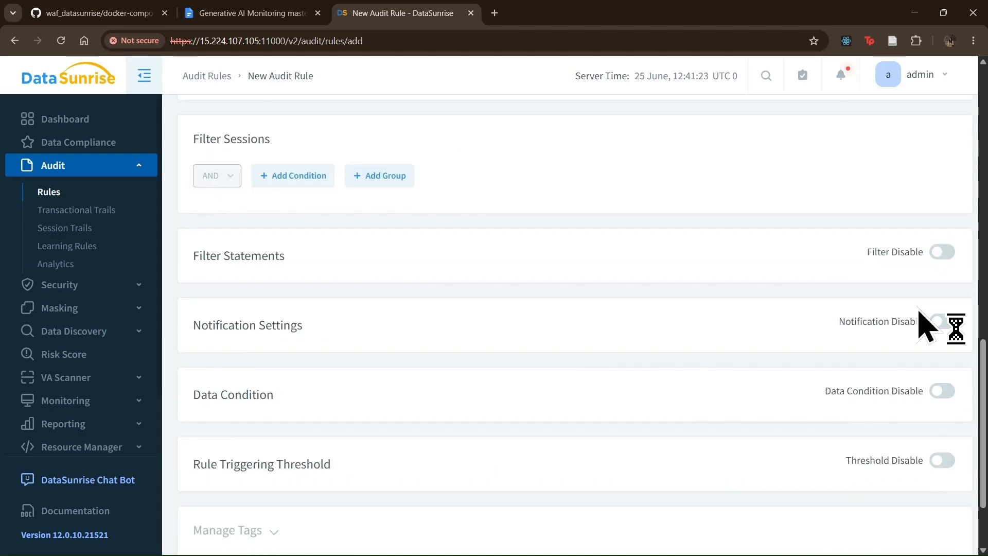
pyautogui.click(919, 476)
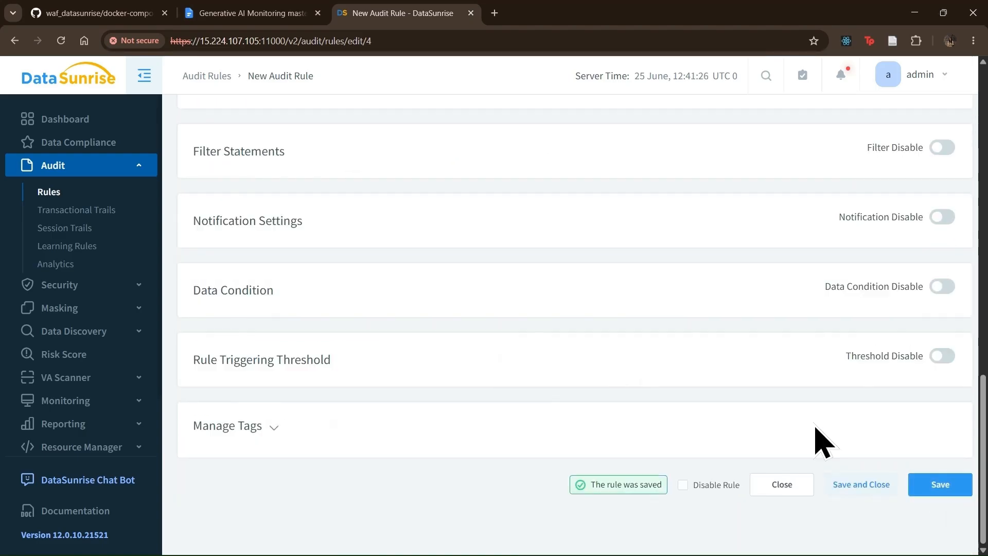
pyautogui.click(864, 486)
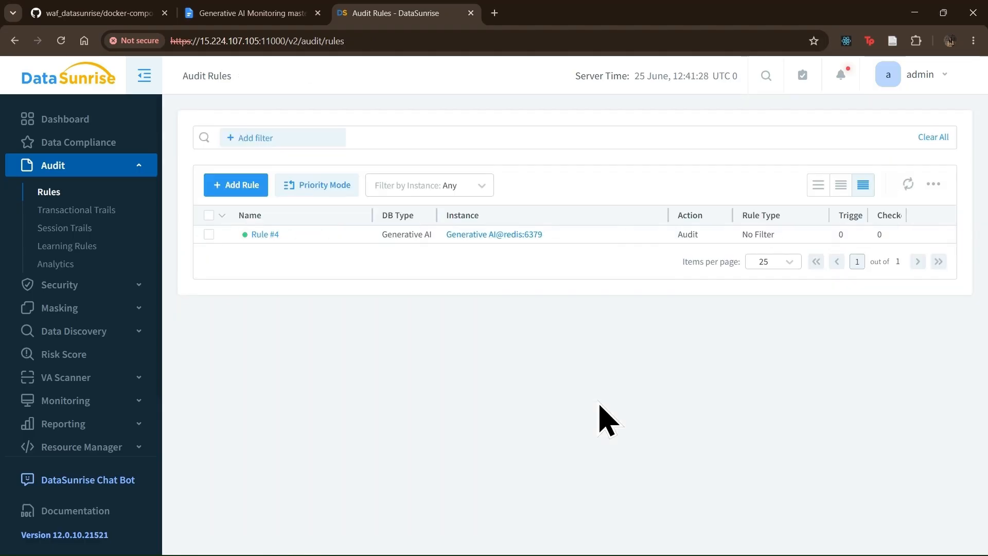
# - Launch Firefox and decline the default-browser prompt with Not now
pyautogui.click(424, 540)
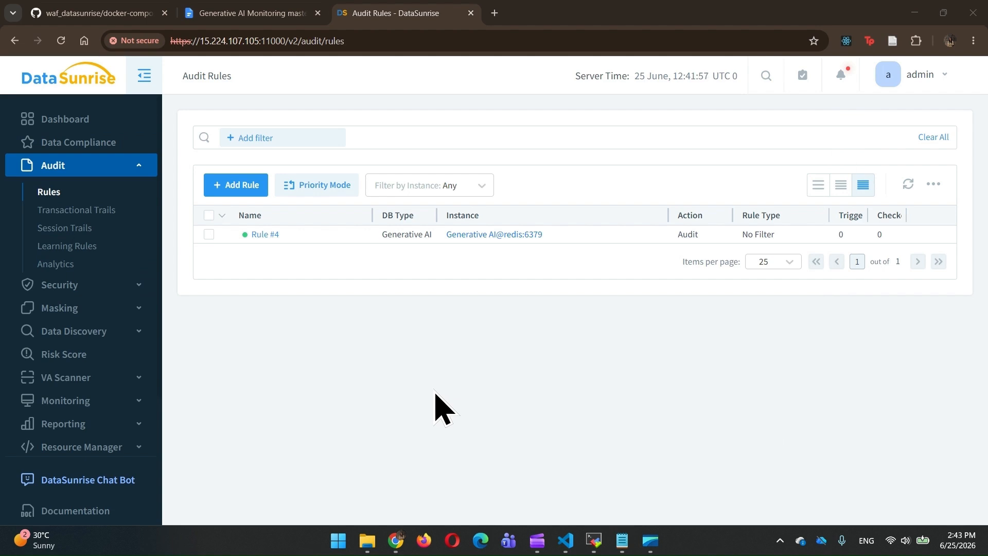
pyautogui.click(422, 540)
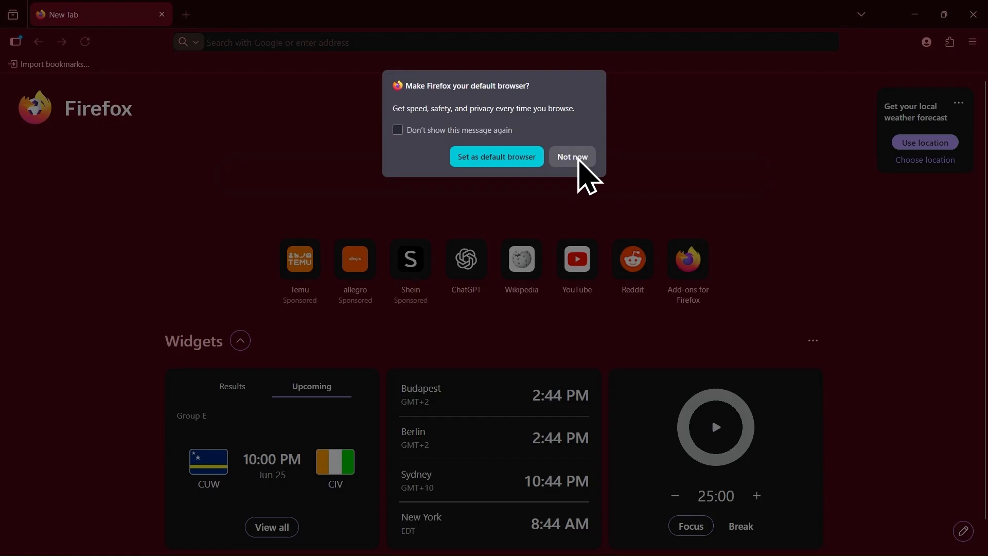
pyautogui.click(579, 167)
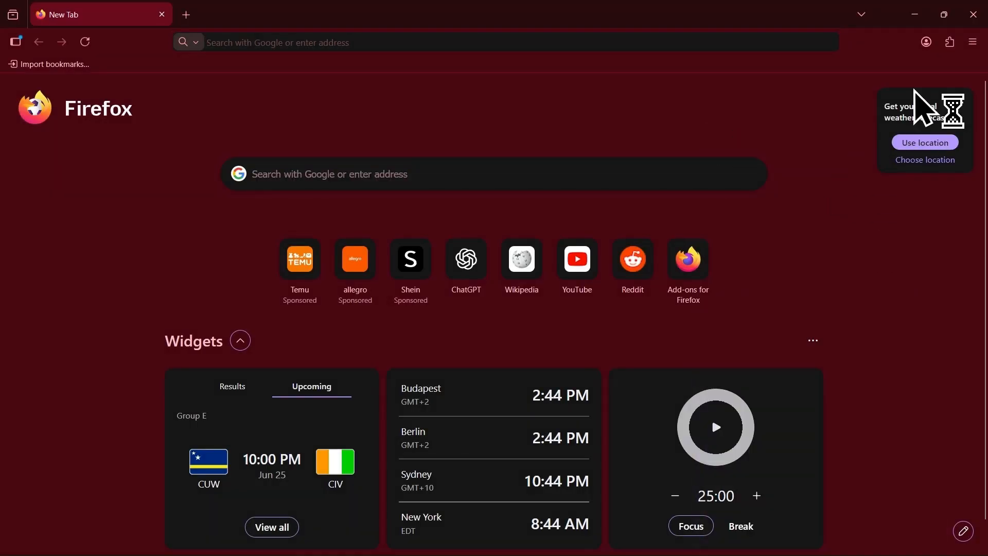
# - Go to Firefox Settings > Privacy and security and open Manage certificates under Connection security
pyautogui.click(970, 45)
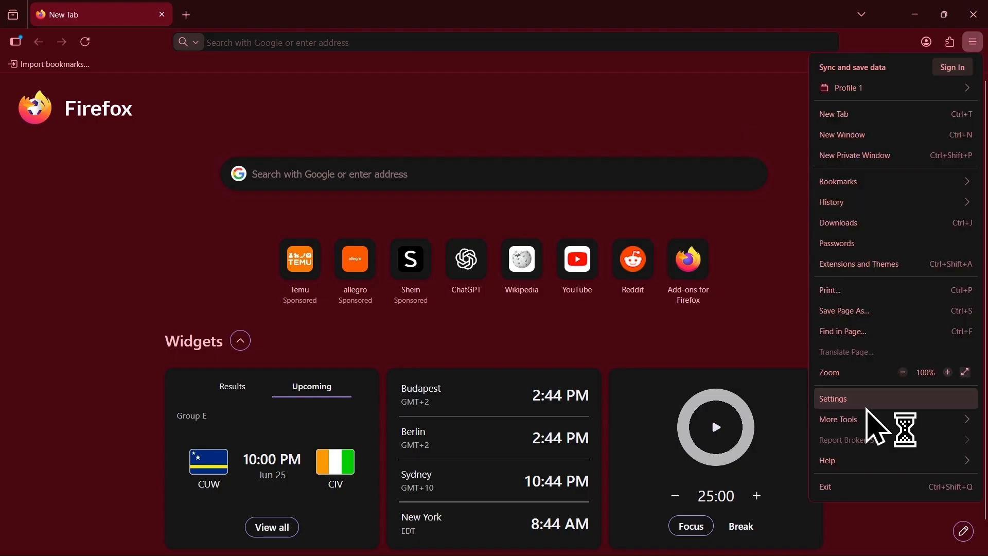
pyautogui.click(867, 406)
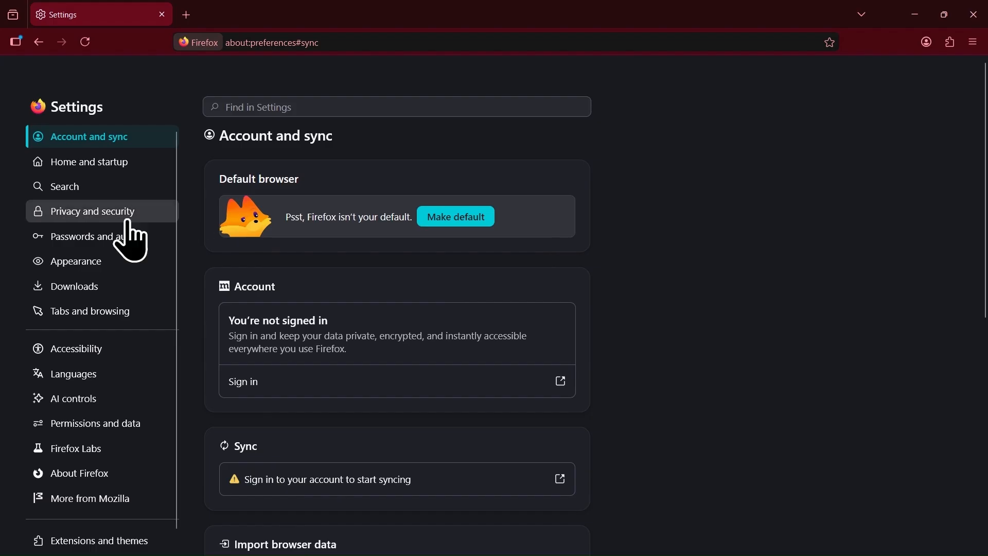
pyautogui.click(88, 217)
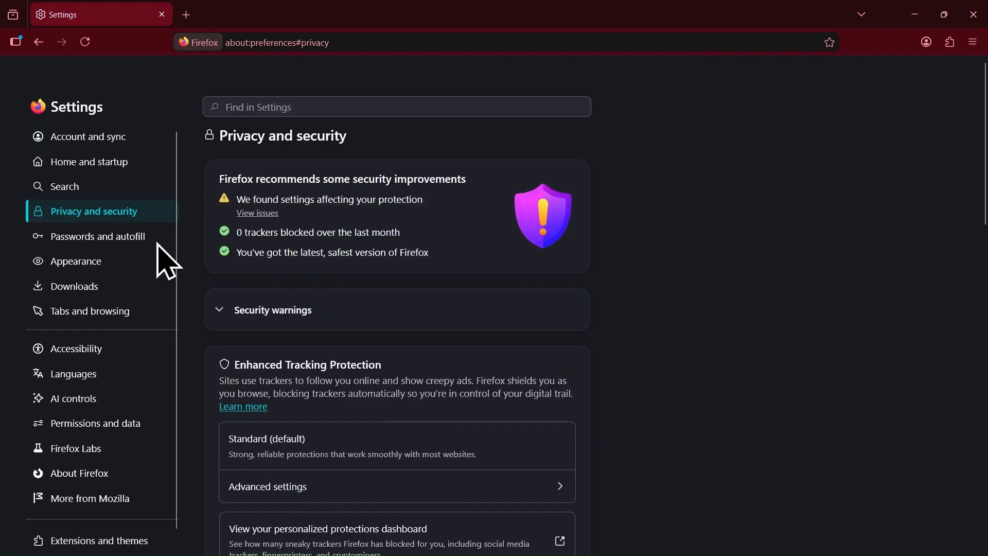
pyautogui.scroll(-3, 229, 296)
pyautogui.scroll(-10, 229, 288)
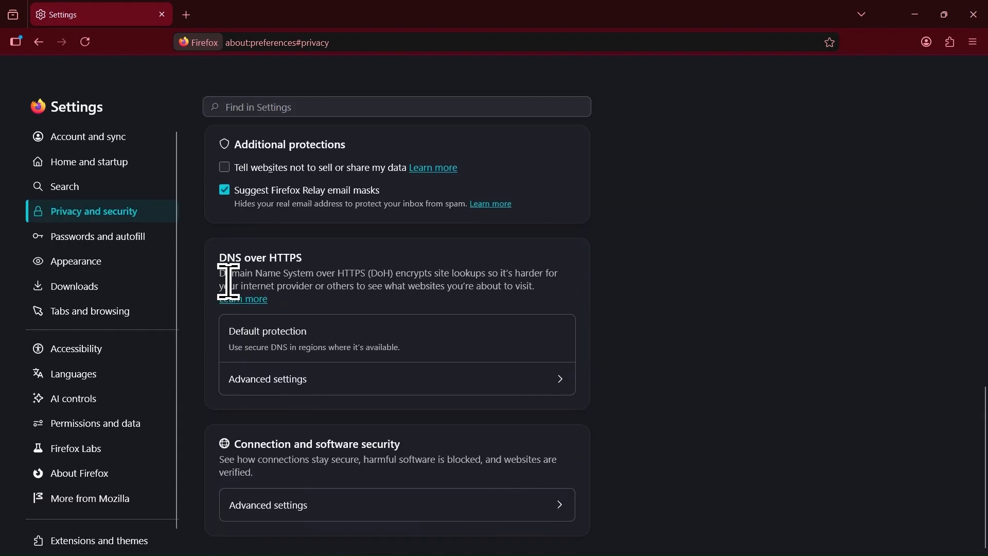
pyautogui.click(304, 509)
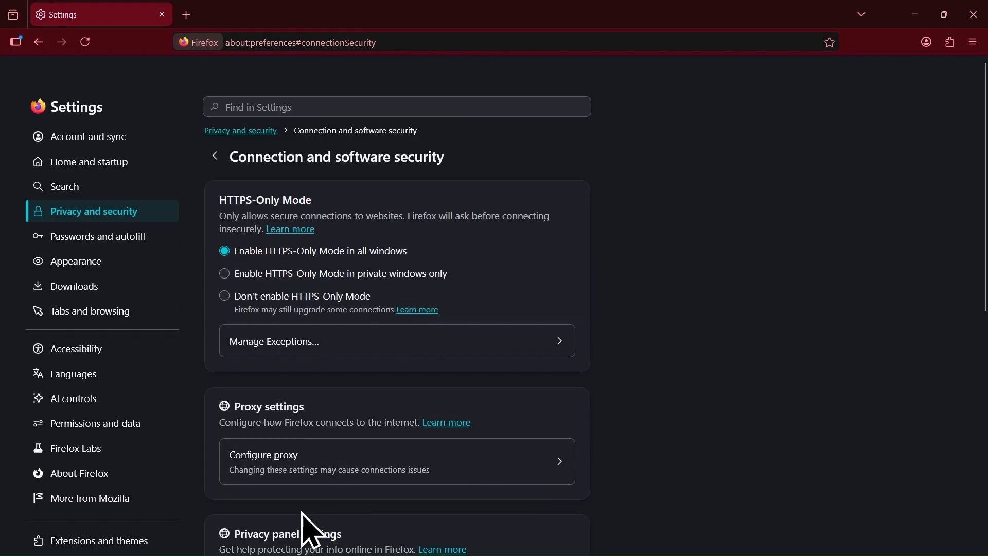
pyautogui.scroll(-9, 344, 399)
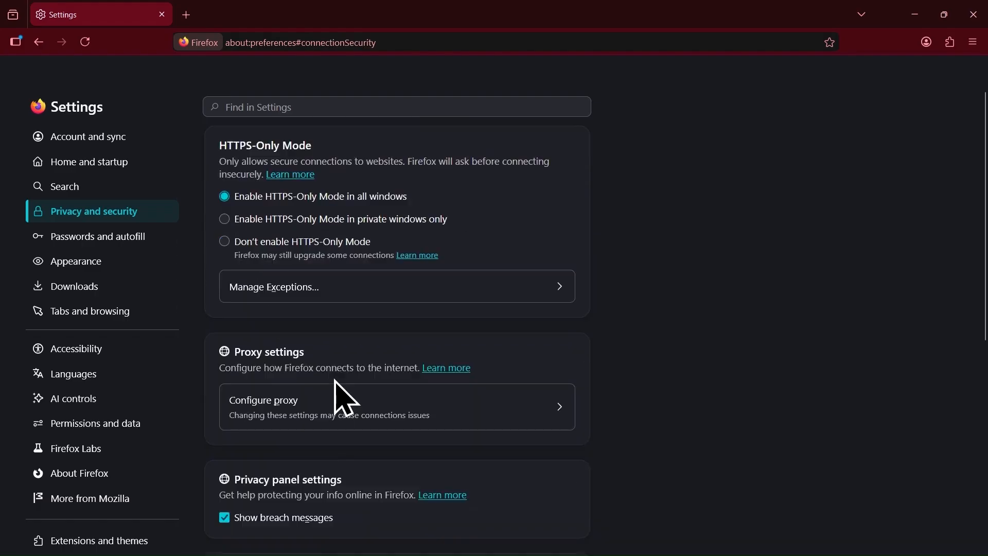
pyautogui.scroll(1, 344, 399)
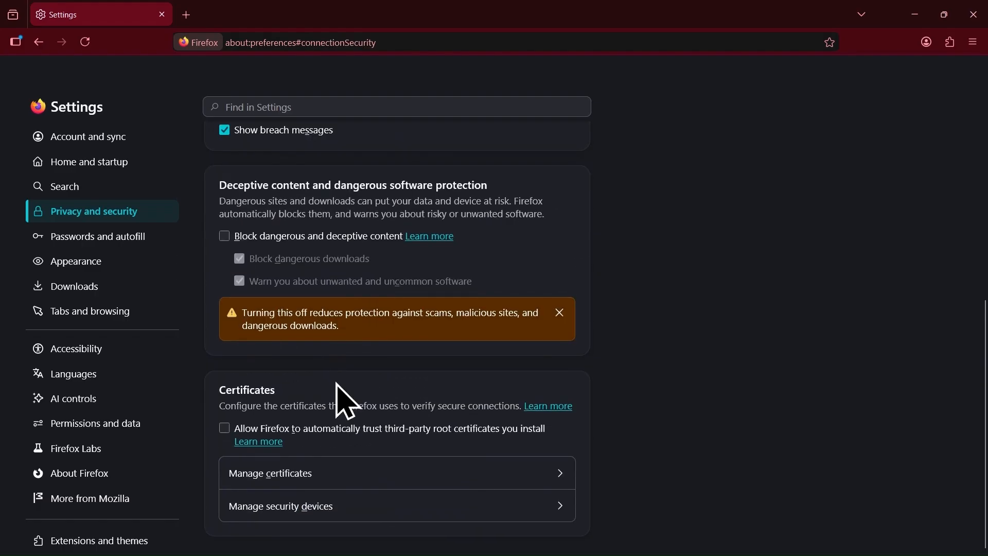
pyautogui.click(363, 479)
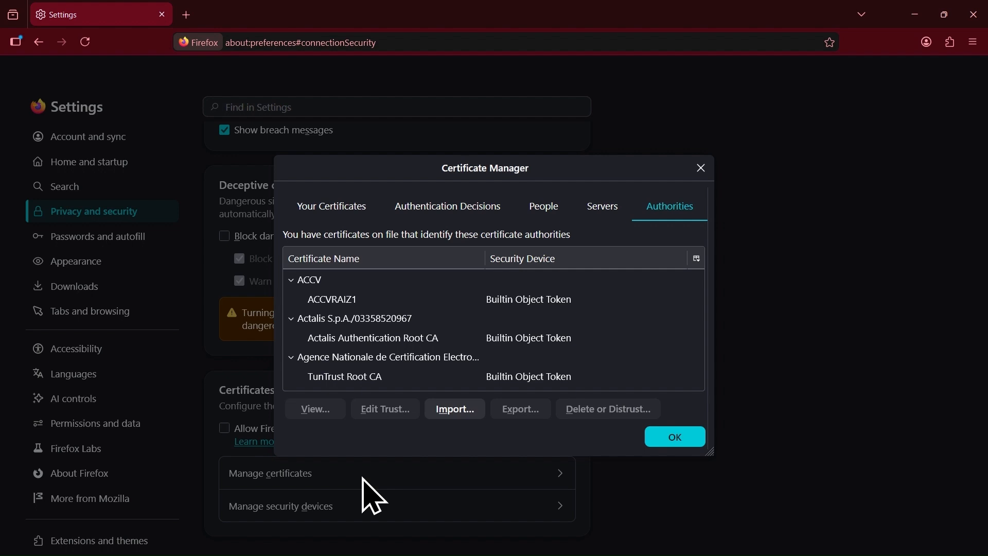
# - Run the docker cp command copying squidCA.pem into /home/ubuntu and refresh the SFTP file list
pyautogui.moveTo(413, 555)
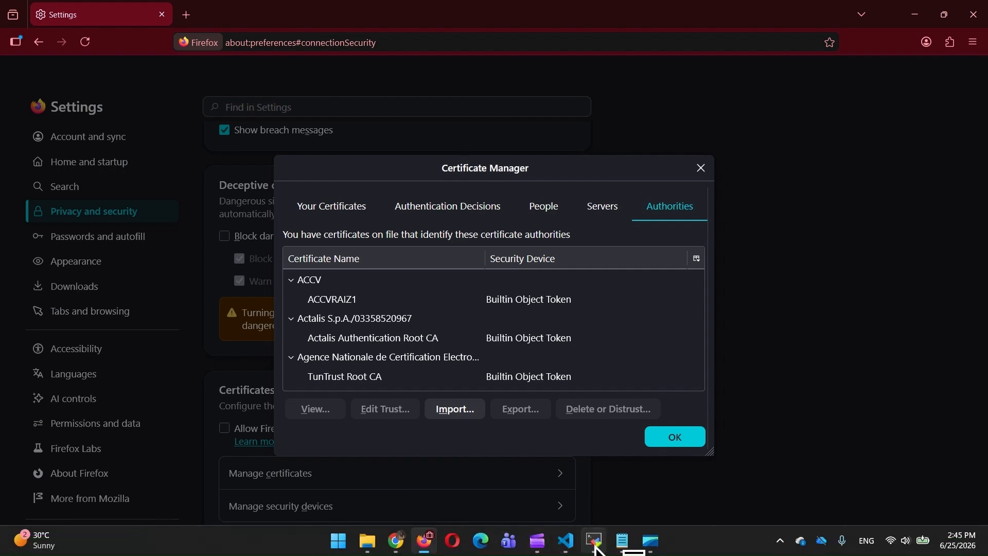
pyautogui.click(595, 547)
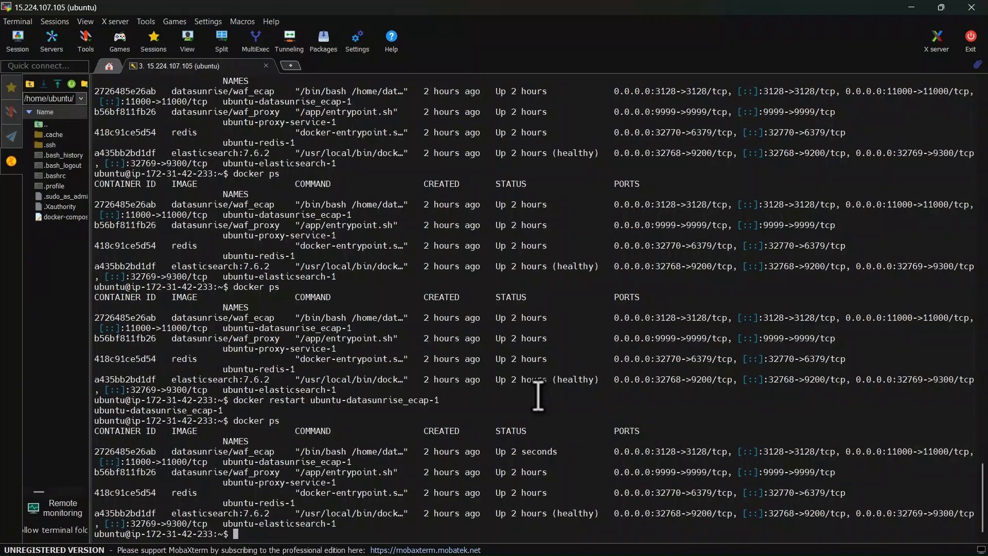
pyautogui.rightClick(538, 395)
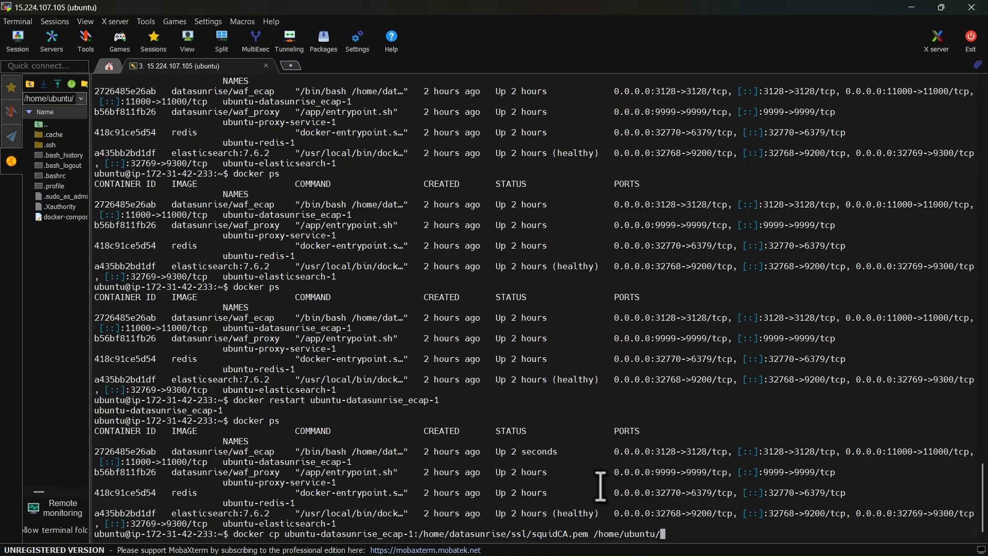
pyautogui.press('Return')
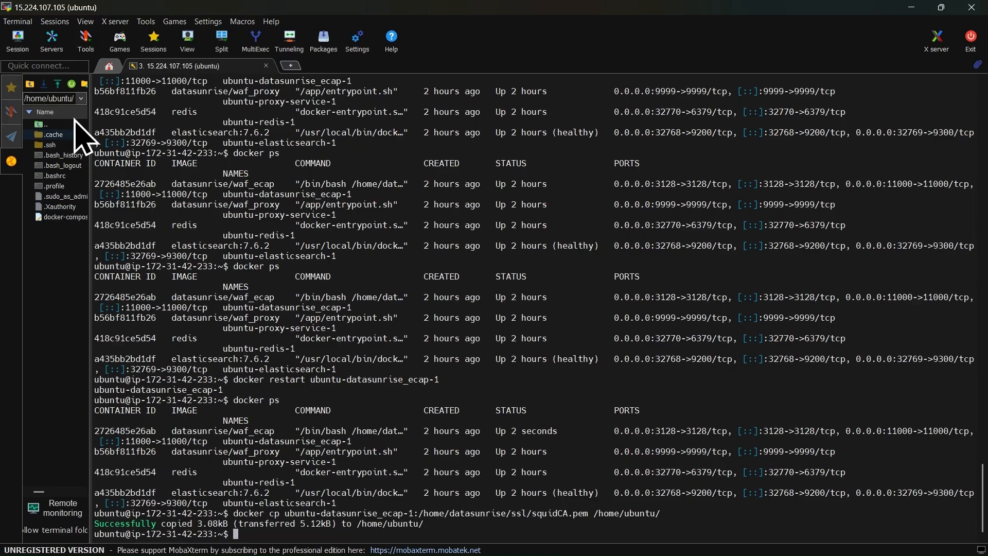
pyautogui.click(71, 84)
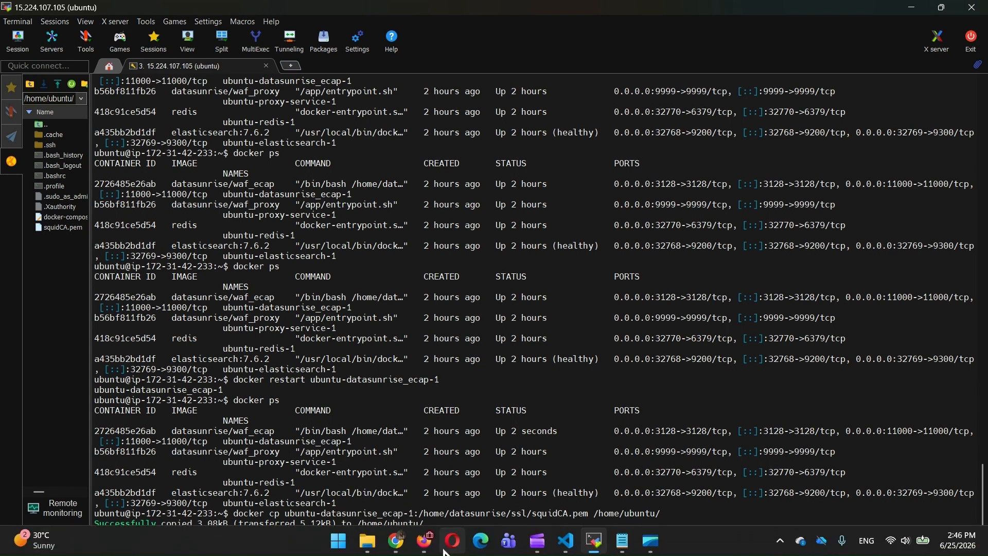
# - Delete the DataSunrise, Inc certificate from Firefox's trusted Authorities list
pyautogui.click(425, 547)
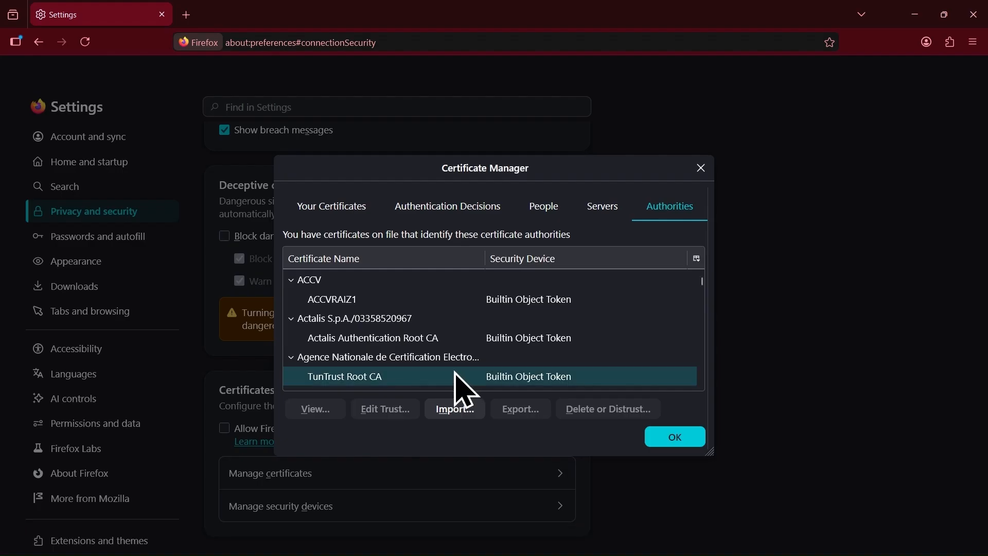
pyautogui.scroll(-10, 438, 363)
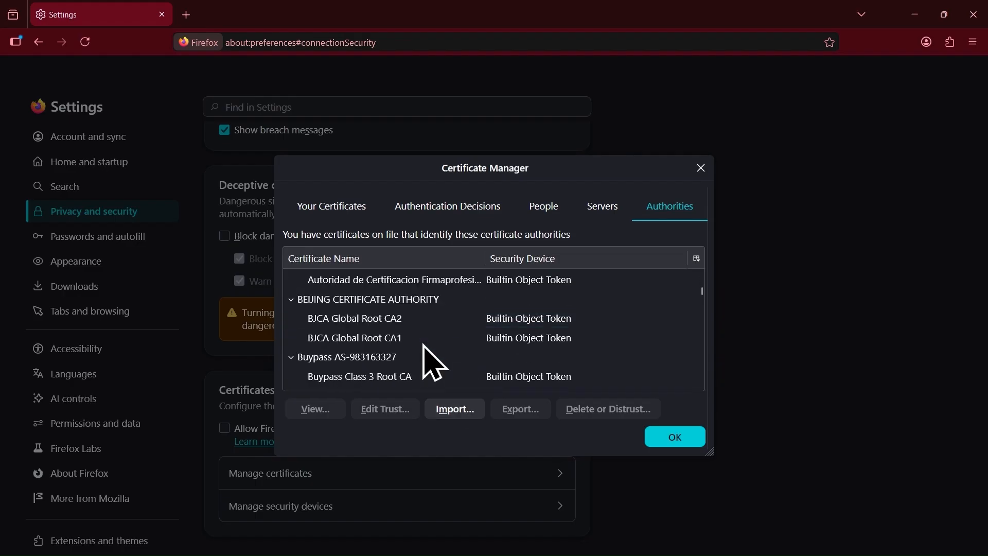
pyautogui.scroll(-4, 430, 353)
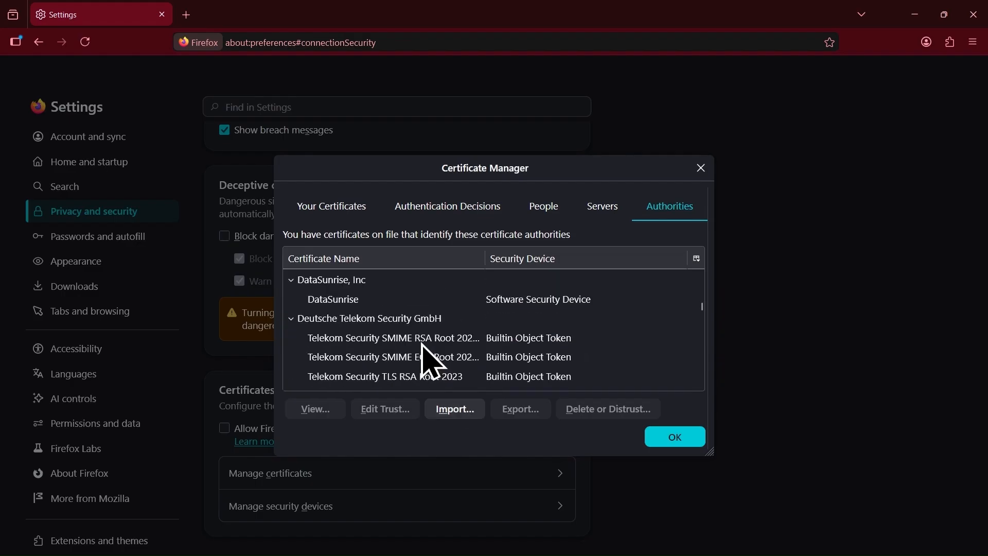
pyautogui.click(364, 287)
pyautogui.click(370, 300)
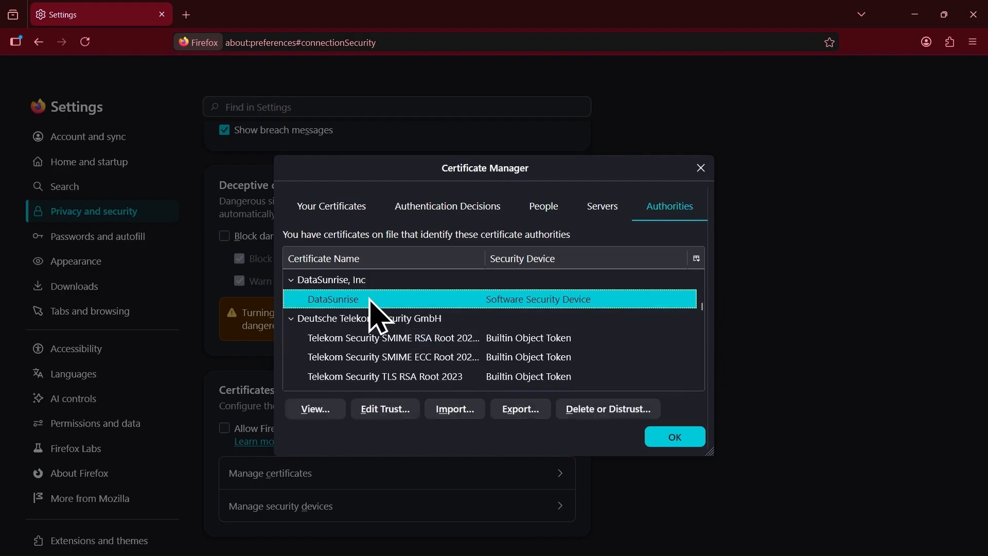
pyautogui.click(619, 414)
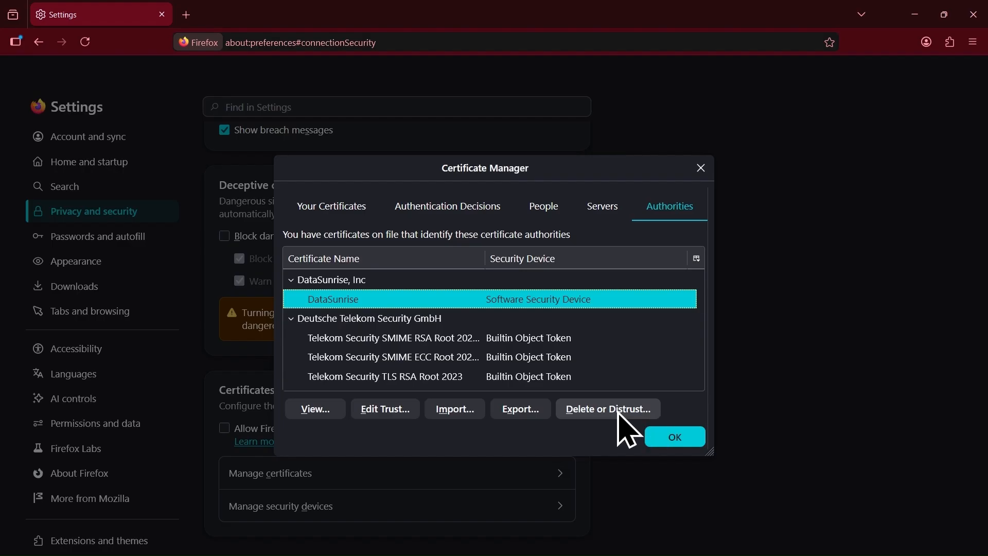
pyautogui.click(618, 412)
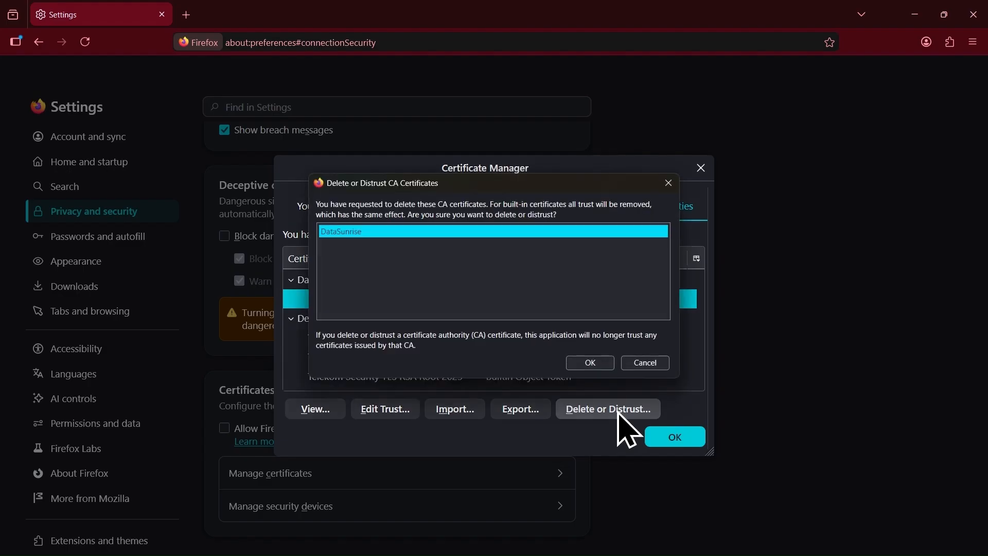
pyautogui.click(587, 363)
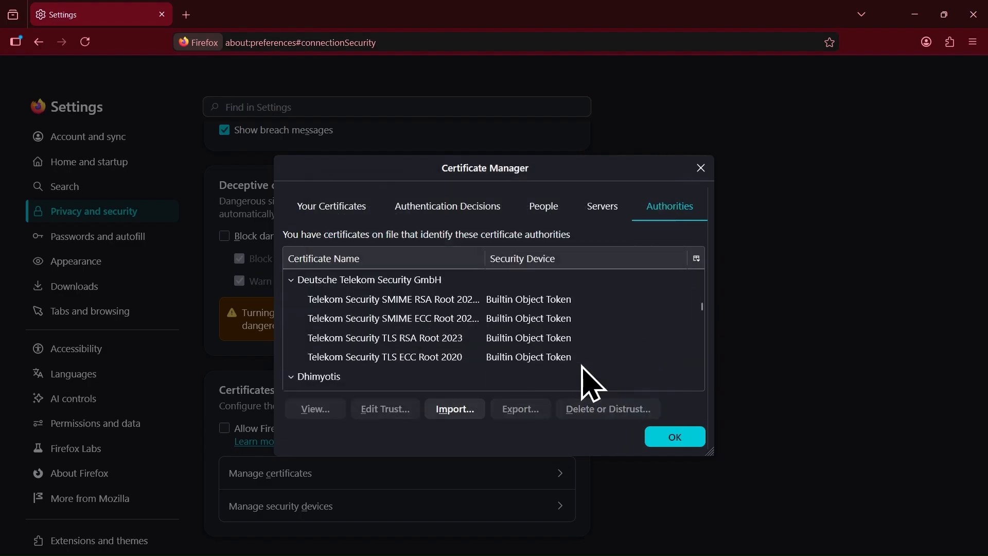
pyautogui.click(456, 407)
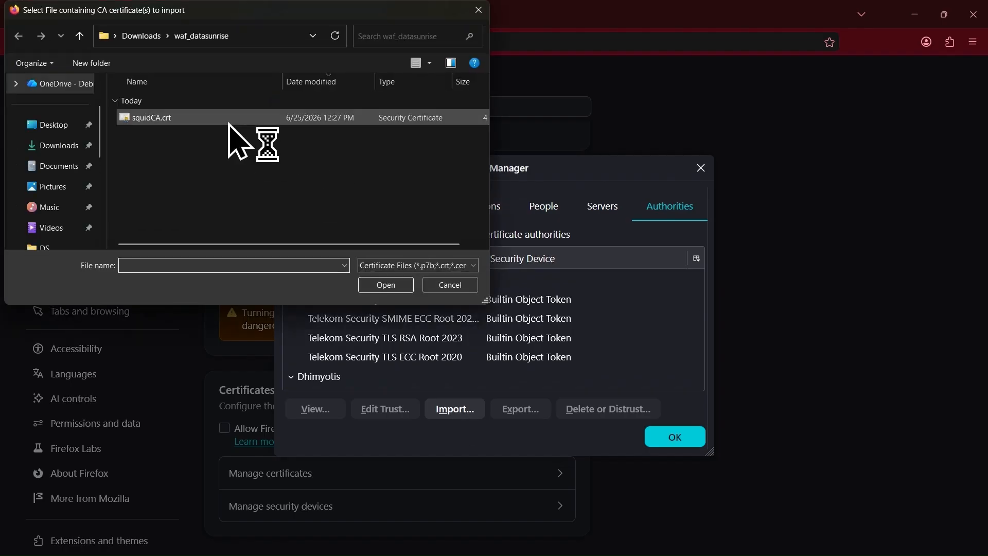
# - Import squidCA.crt as a CA trusted to identify websites and close the Certificate Manager
pyautogui.click(185, 121)
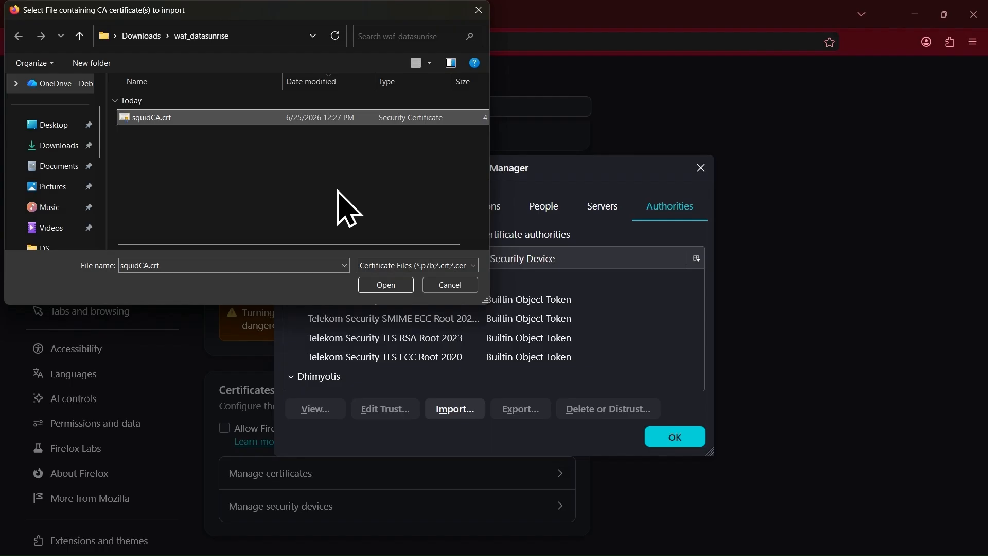
pyautogui.click(393, 286)
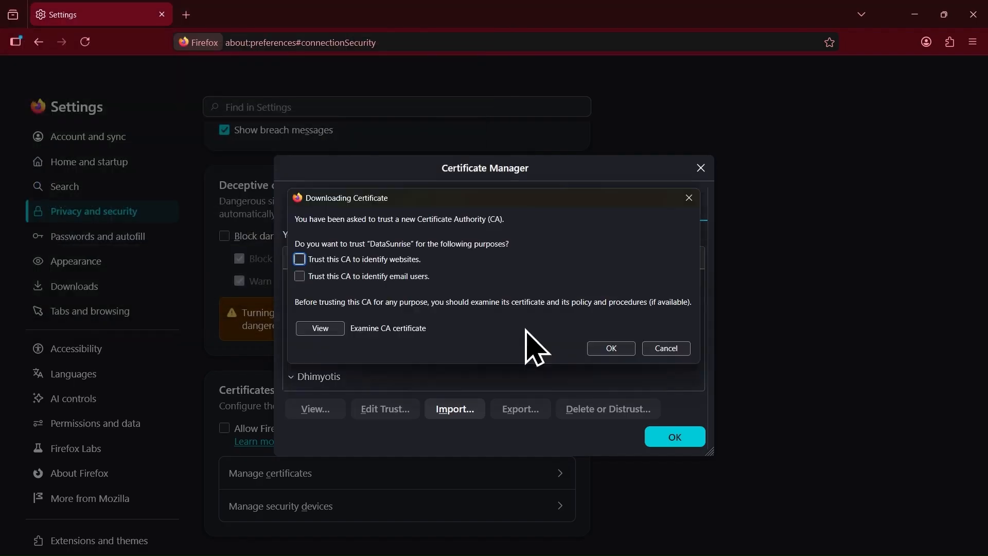
pyautogui.click(354, 261)
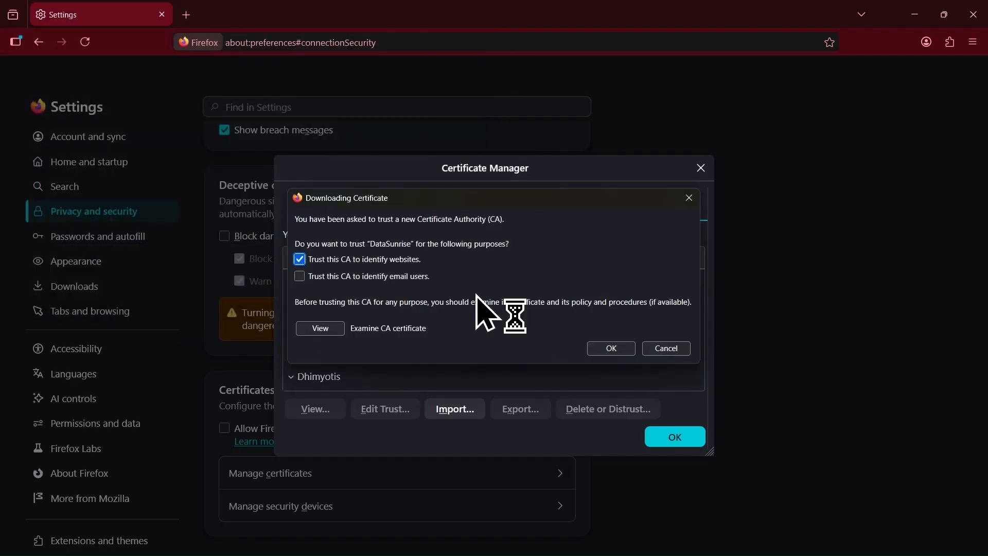
pyautogui.click(603, 349)
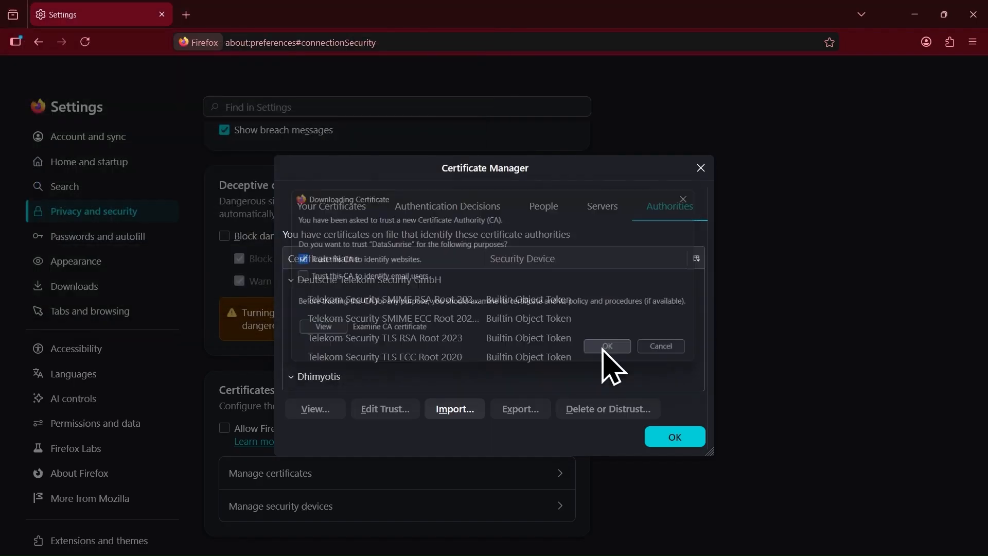
pyautogui.click(564, 338)
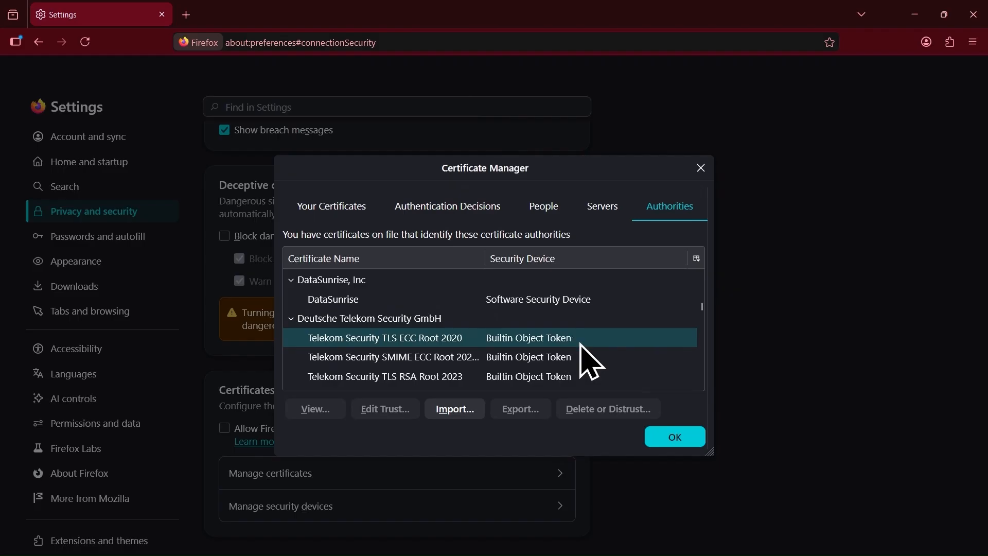
pyautogui.click(675, 437)
pyautogui.scroll(6, 444, 350)
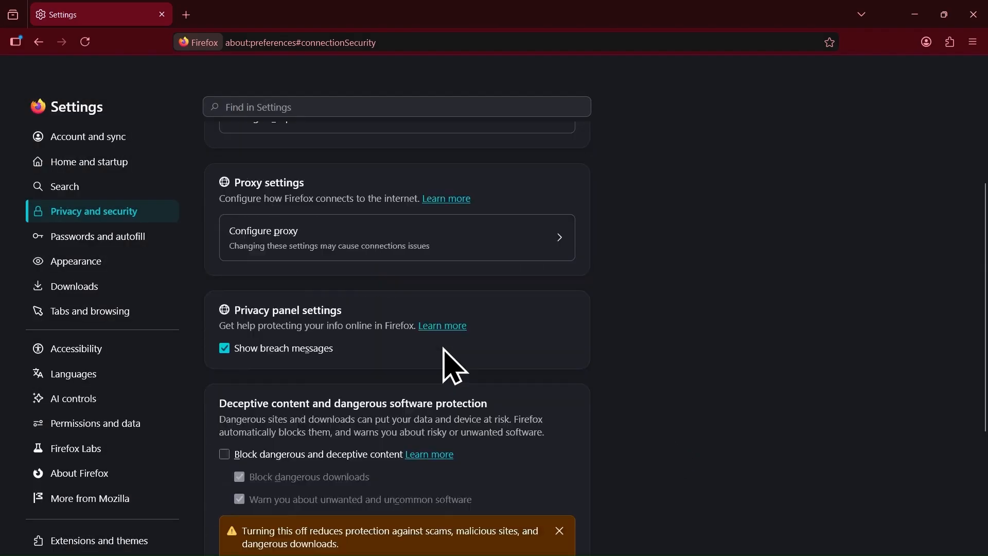
# - Set manual proxy 15.224.107.105 port 3128, also used for HTTPS, and save it
pyautogui.click(367, 344)
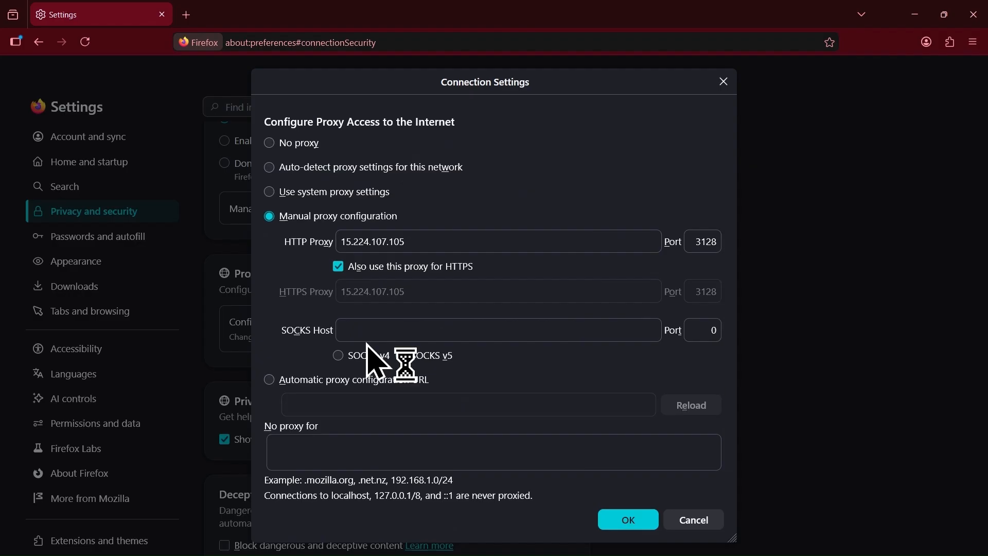
pyautogui.moveTo(426, 238); pyautogui.dragTo(334, 240)
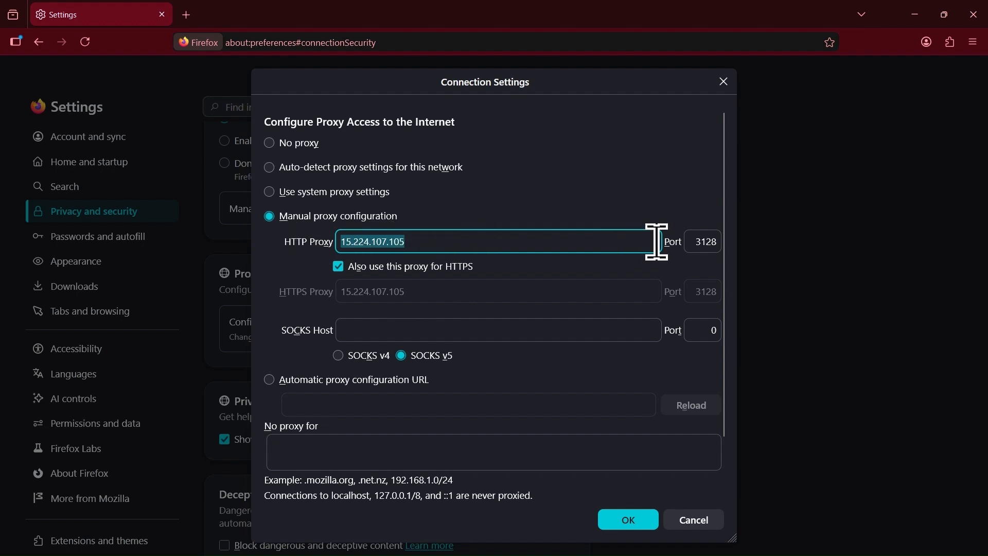
pyautogui.click(702, 242)
pyautogui.doubleClick(701, 241)
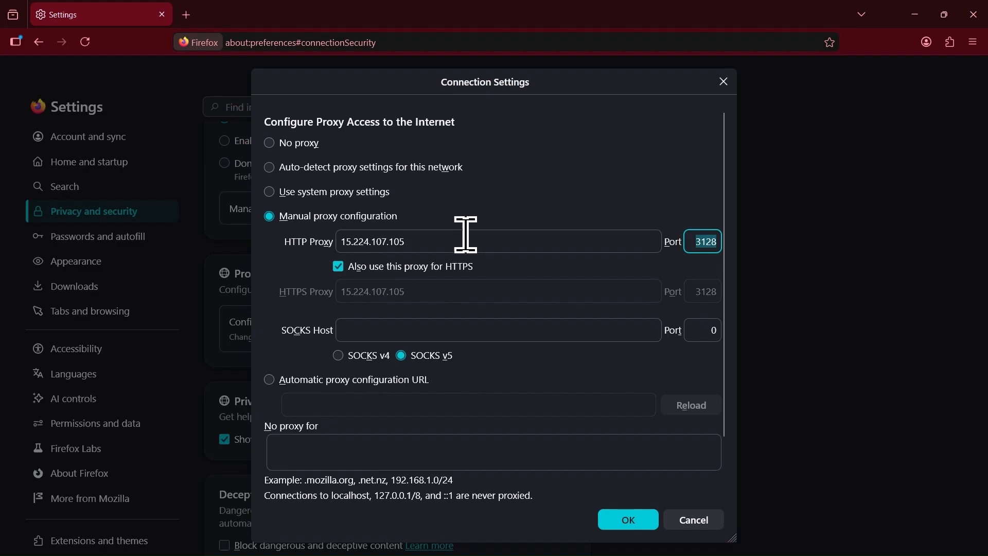
pyautogui.click(620, 522)
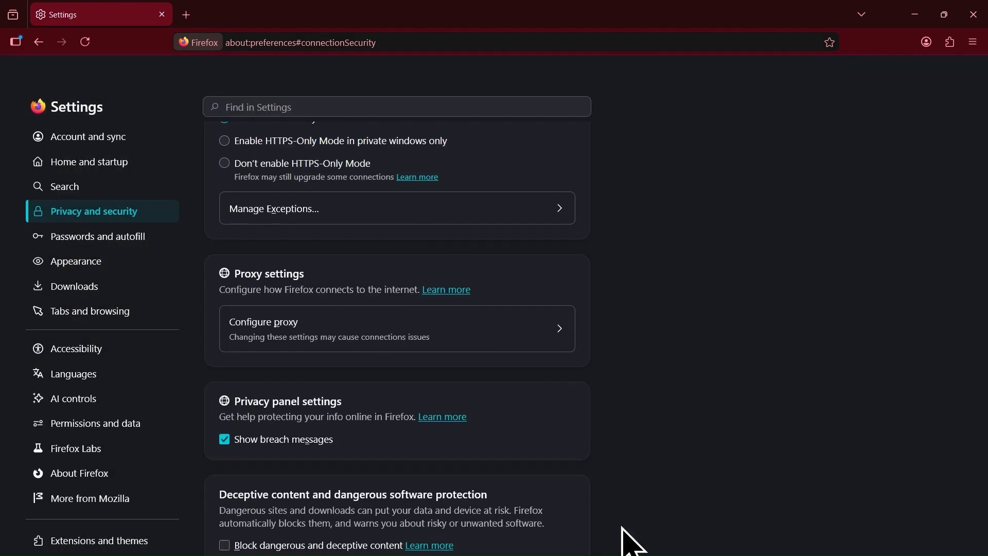
# - Open chatgpt.com in a new browser tab
pyautogui.click(185, 16)
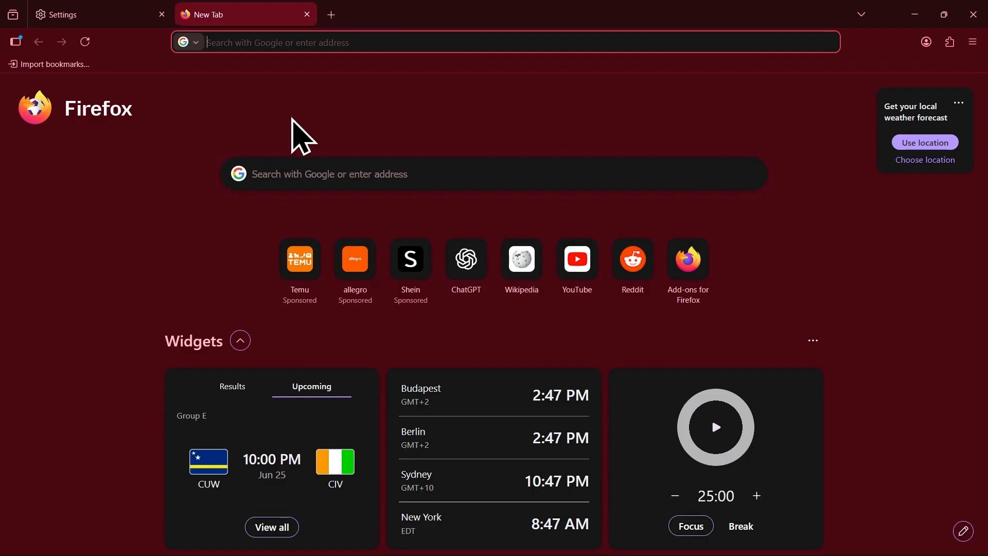
pyautogui.write('chatgpt.com/')
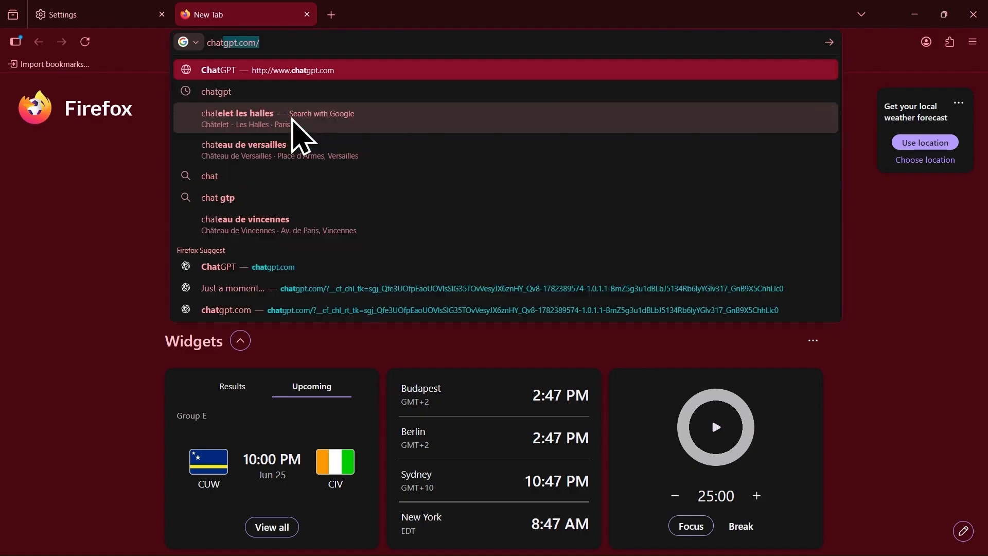
pyautogui.press('Return')
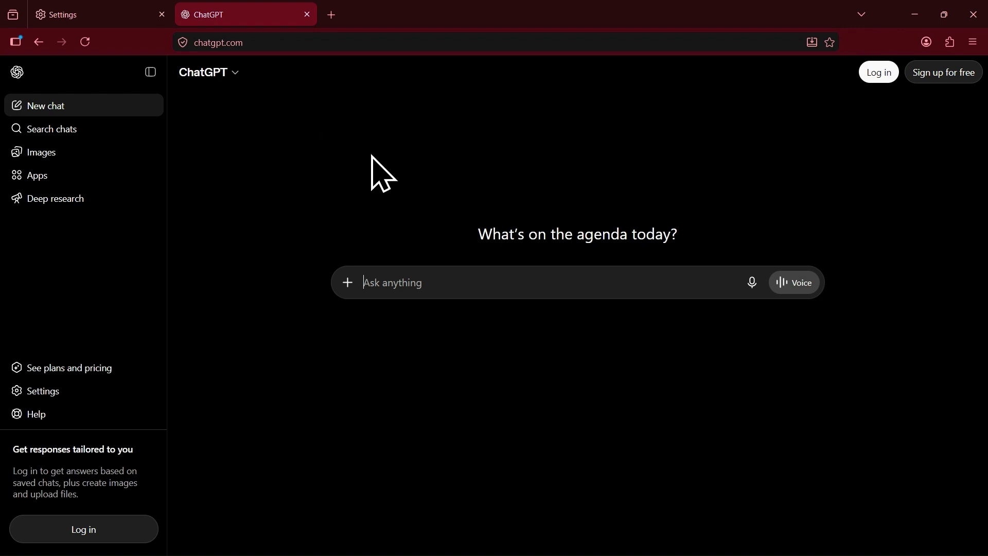
pyautogui.press('alt')
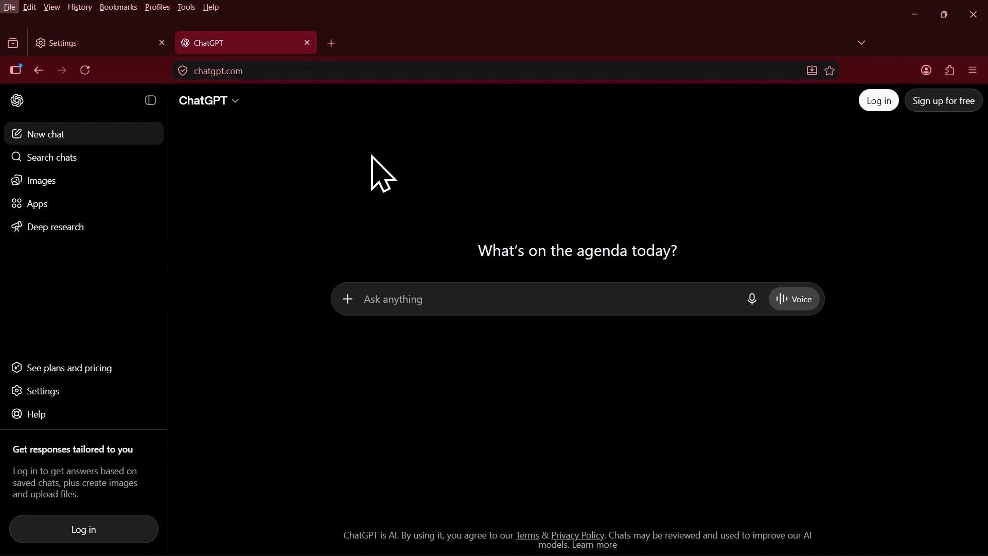
pyautogui.press('alt')
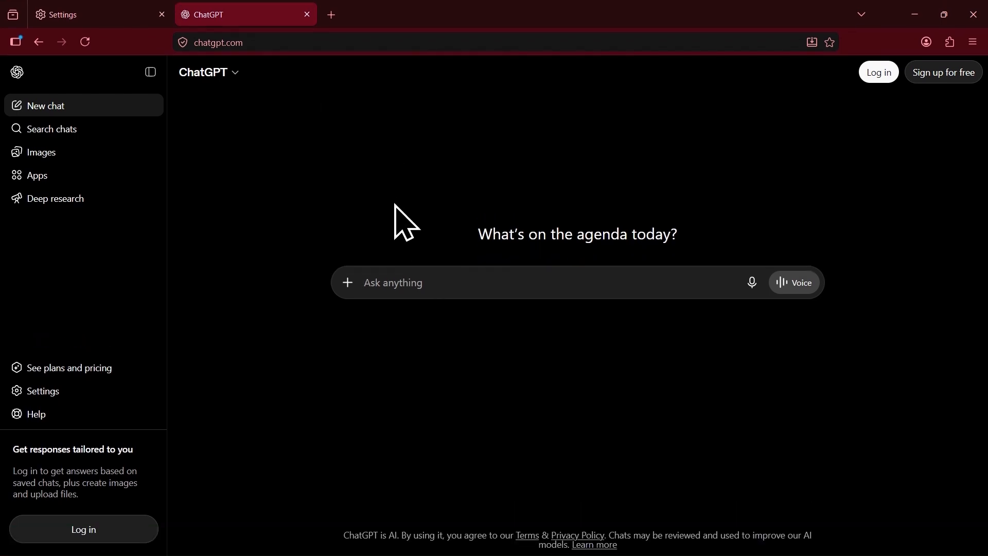
# - Ask ChatGPT 'give me sql query to create employee table with email col'
pyautogui.click(417, 282)
pyautogui.write('give me sql query to create employee table with email column')
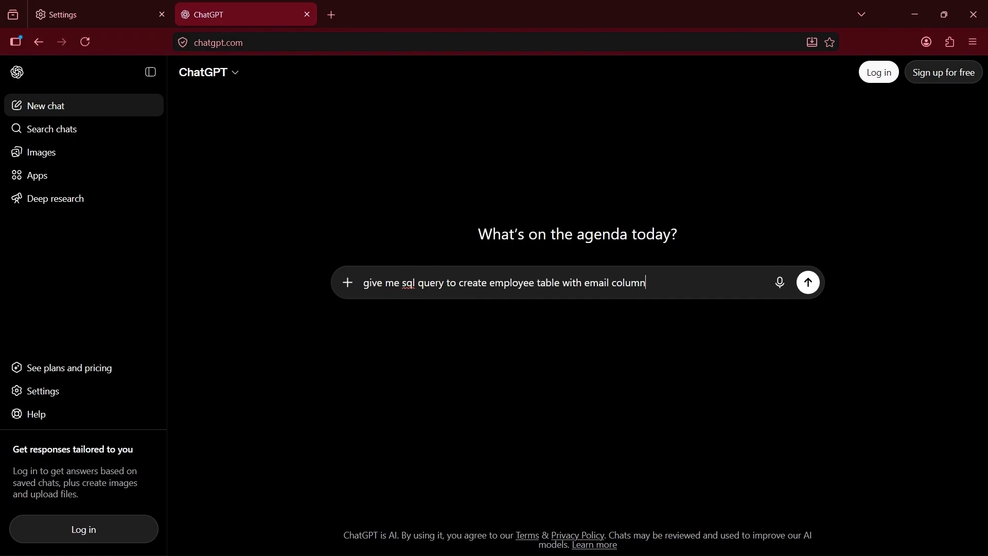
pyautogui.press('Return')
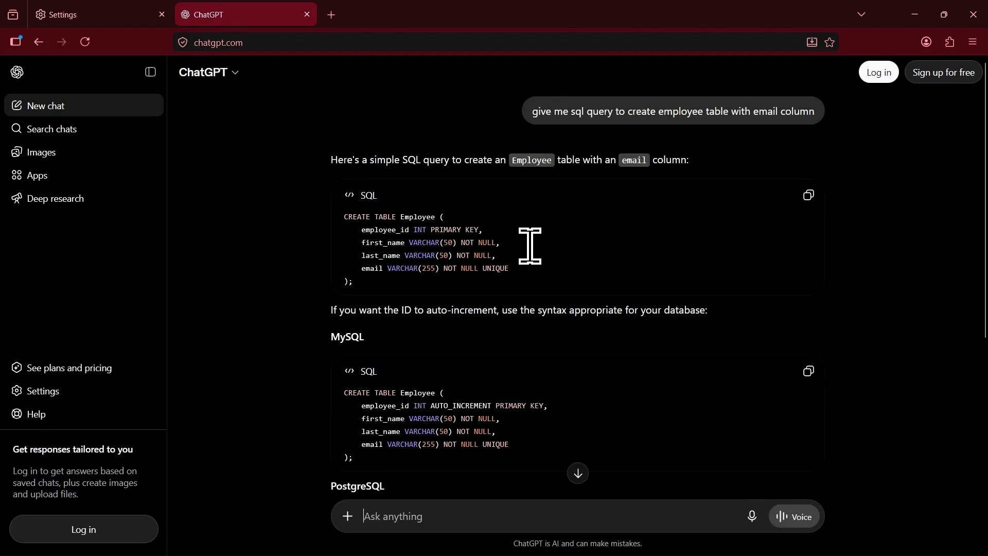
pyautogui.hotkey('alt', 'Tab')
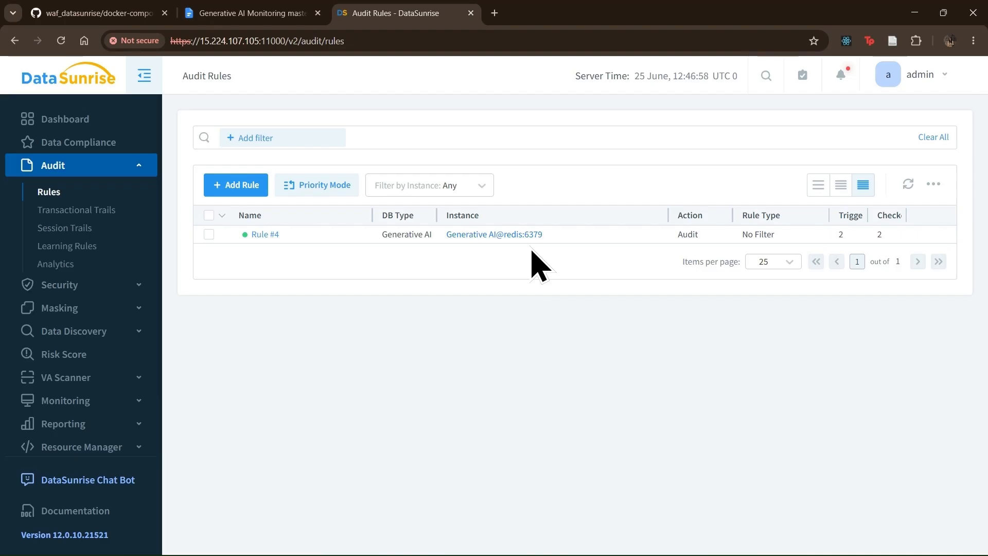
# - Refresh the Audit Rules list to see the new triggers on Rule #4
pyautogui.click(909, 185)
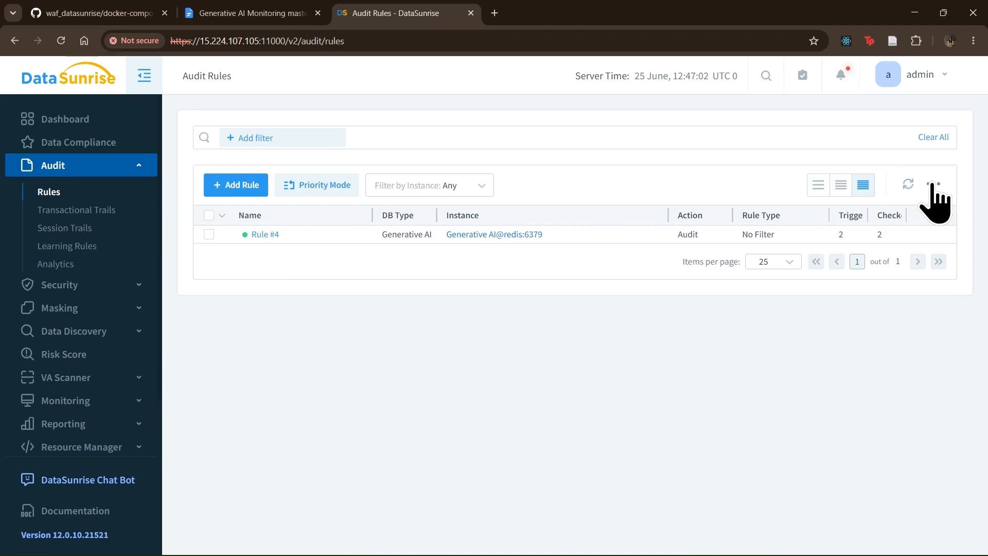
pyautogui.click(933, 184)
pyautogui.scroll(-2, 344, 333)
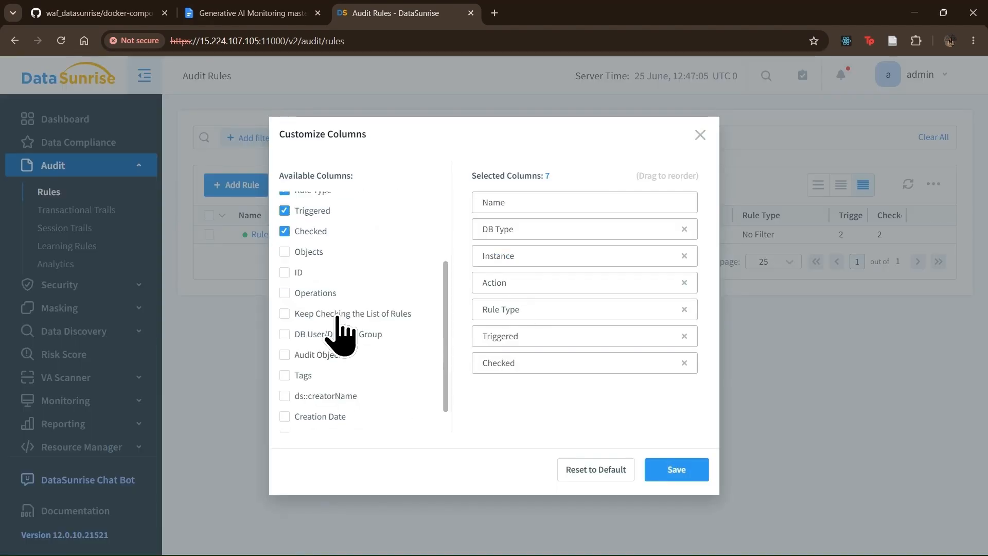
pyautogui.scroll(1, 330, 309)
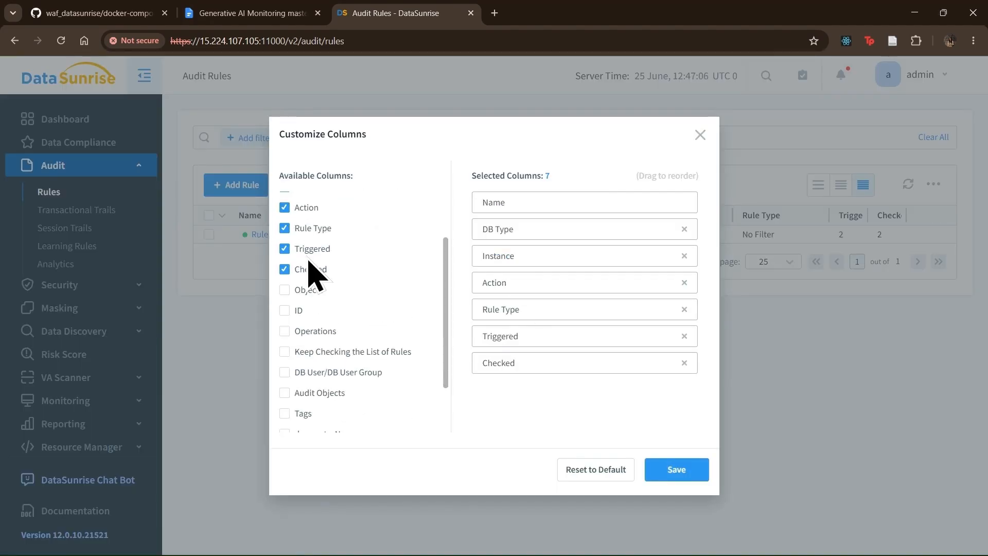
pyautogui.click(700, 135)
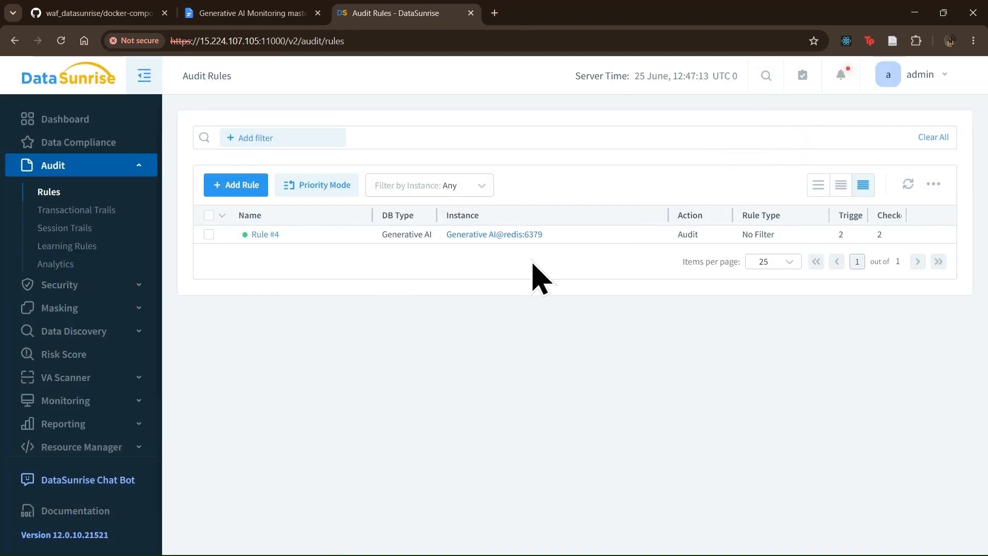
# - Refresh Transactional Trails and inspect the details of audit event 13
pyautogui.click(81, 214)
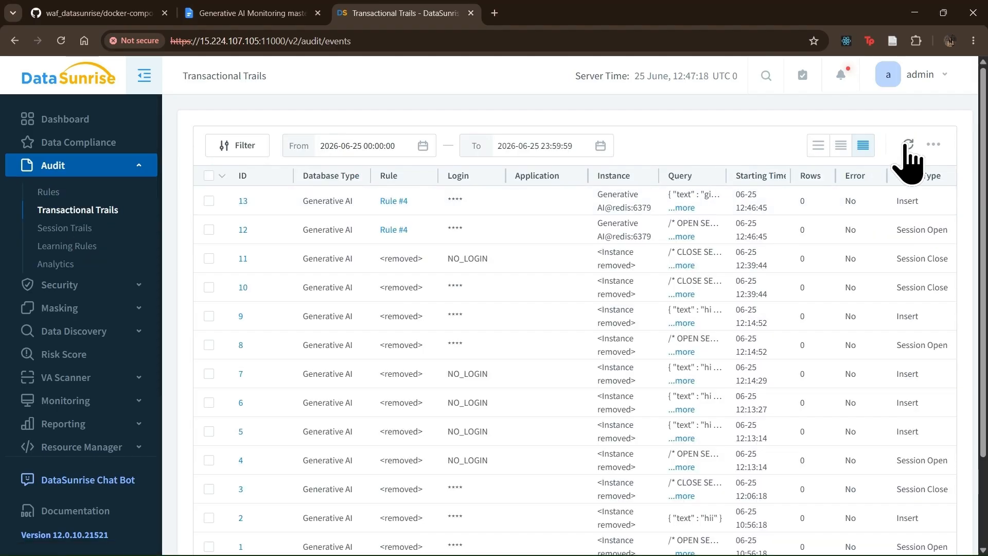
pyautogui.click(907, 146)
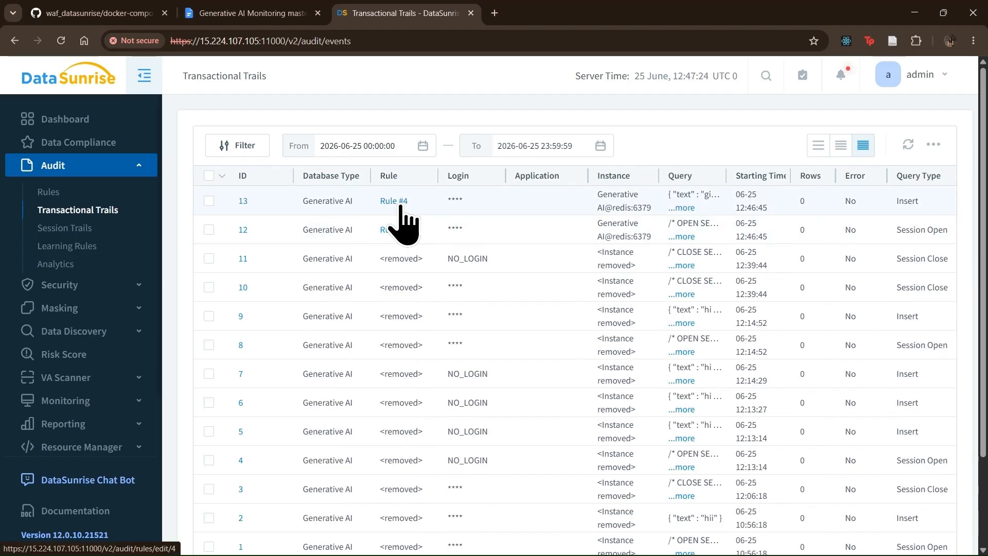
pyautogui.click(243, 205)
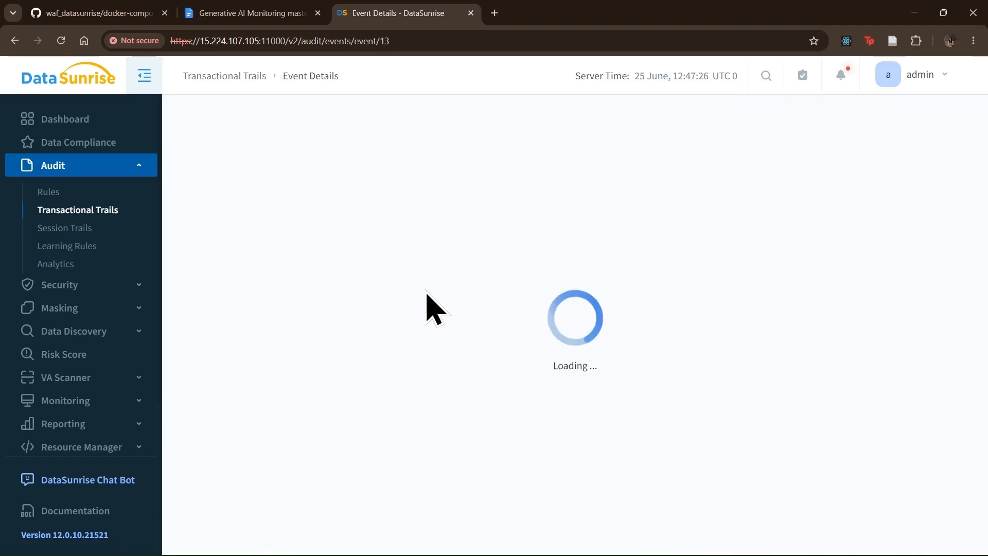
pyautogui.scroll(-1, 426, 294)
pyautogui.scroll(1, 428, 293)
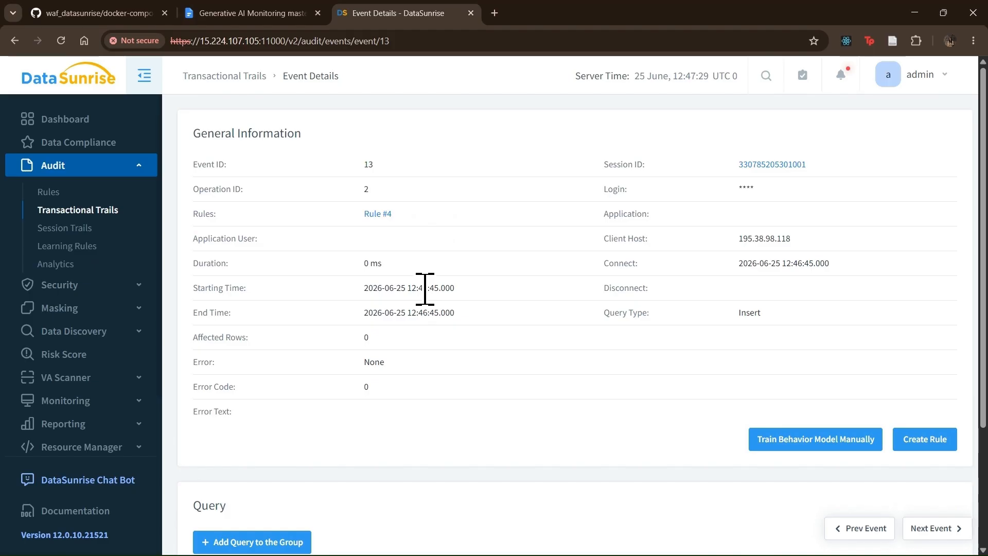
pyautogui.scroll(-2, 425, 289)
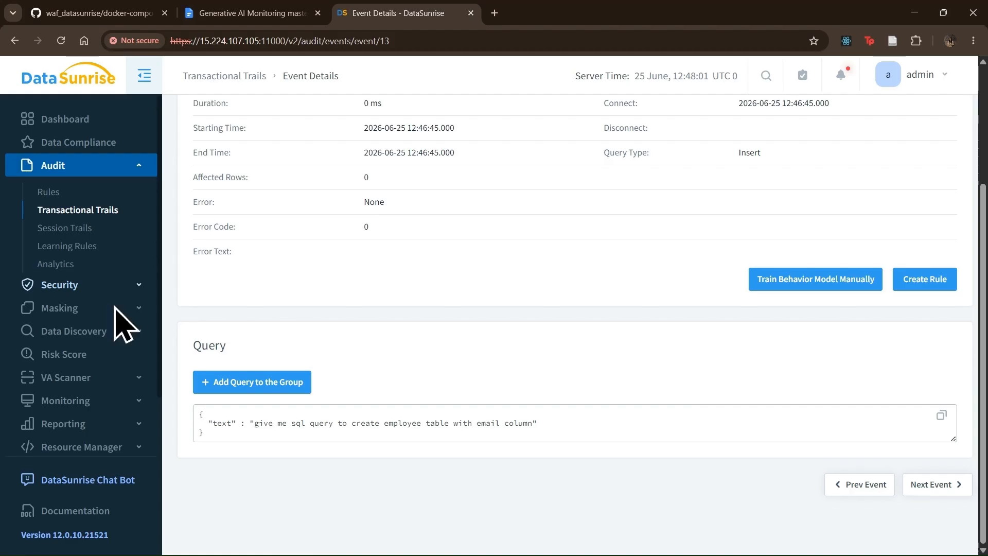
pyautogui.click(111, 332)
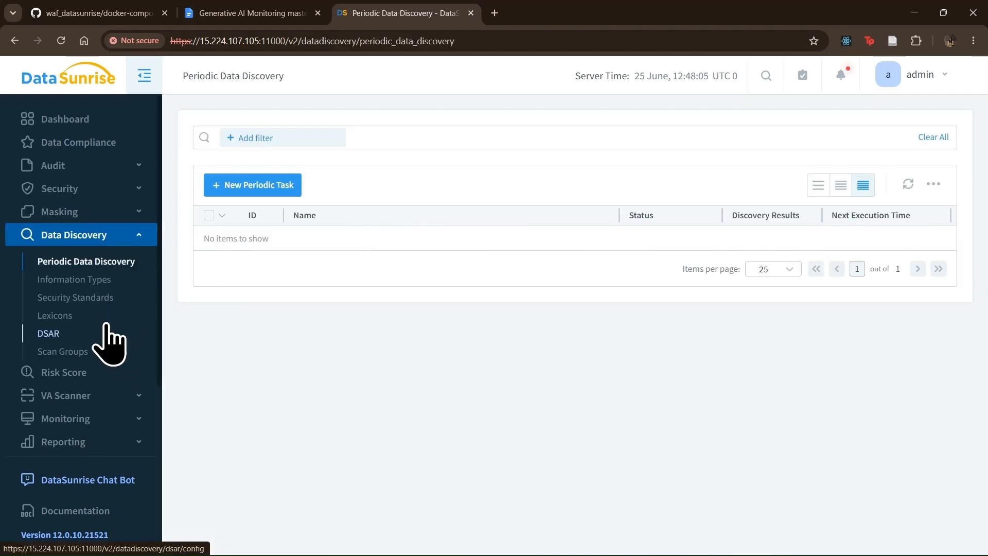
# - Filter Information Types by Name 'email', showing default Email Address and custom Email Address Copy
pyautogui.click(79, 283)
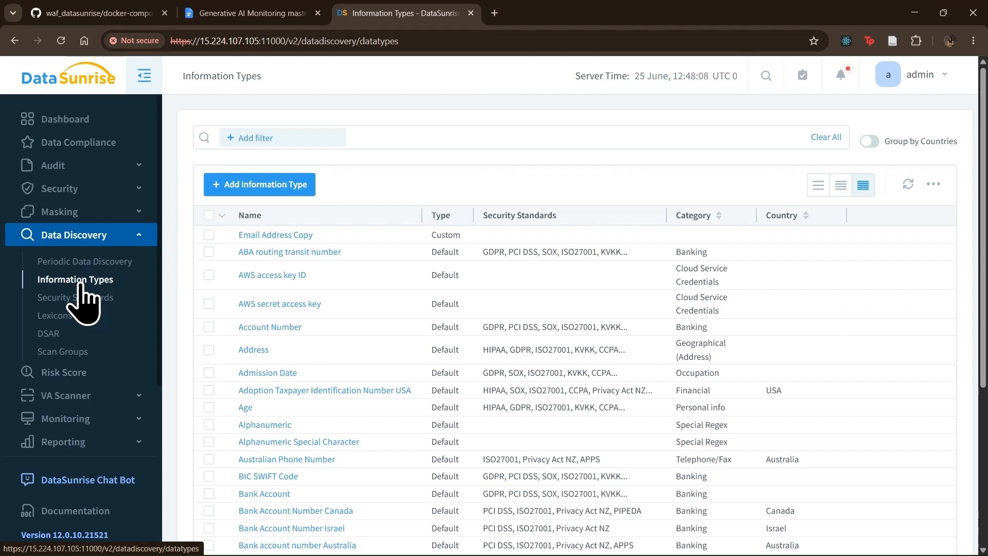
pyautogui.click(268, 134)
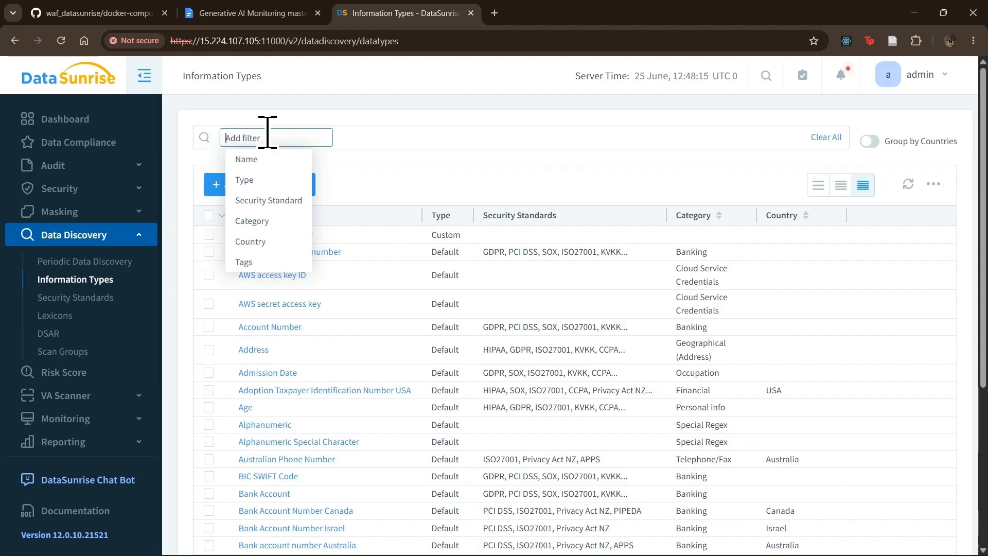
pyautogui.click(275, 163)
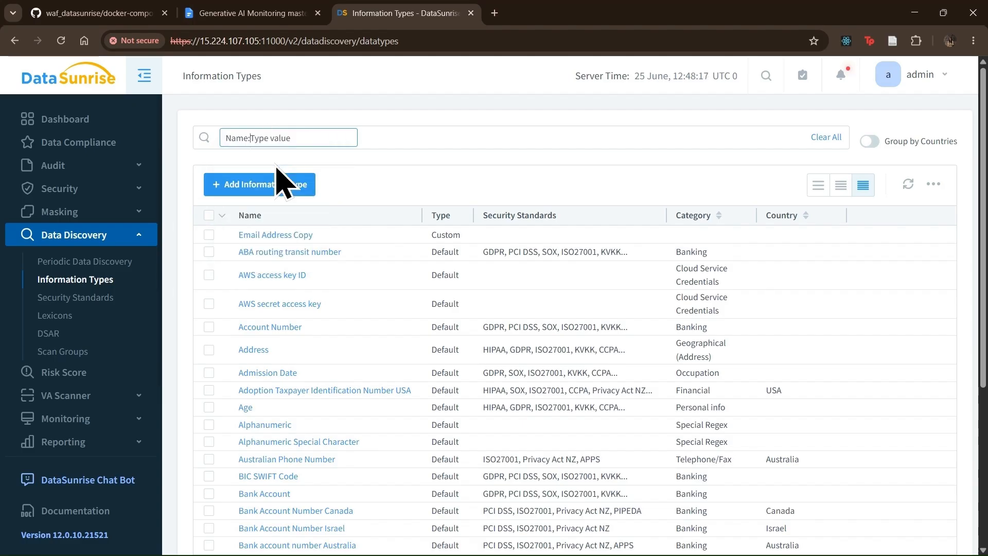
pyautogui.write('email')
pyautogui.press('Return')
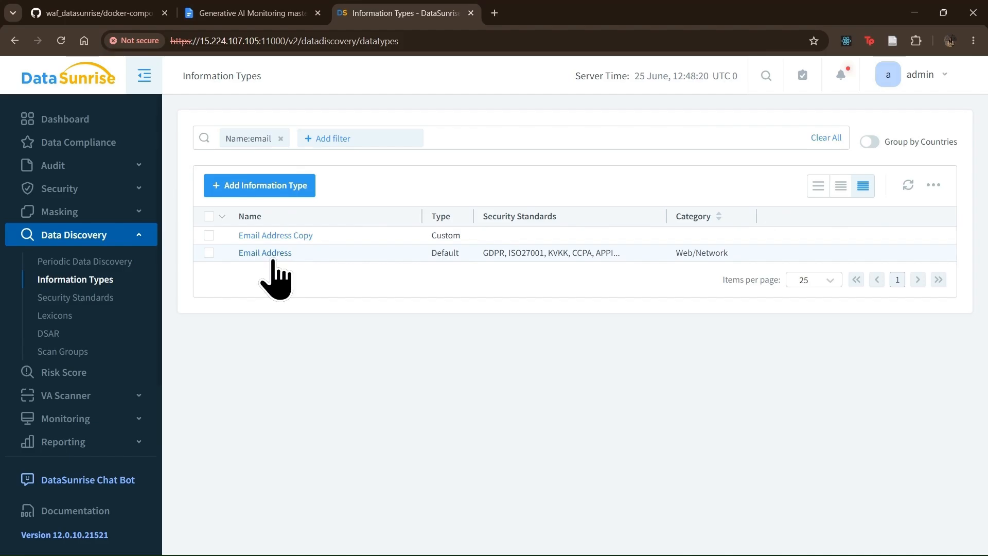
pyautogui.doubleClick(438, 251)
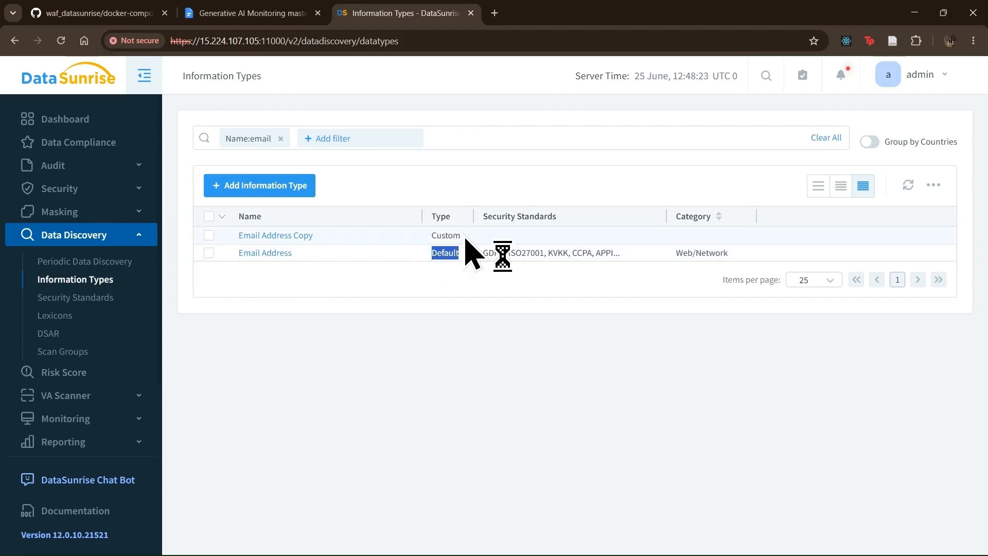
pyautogui.doubleClick(447, 236)
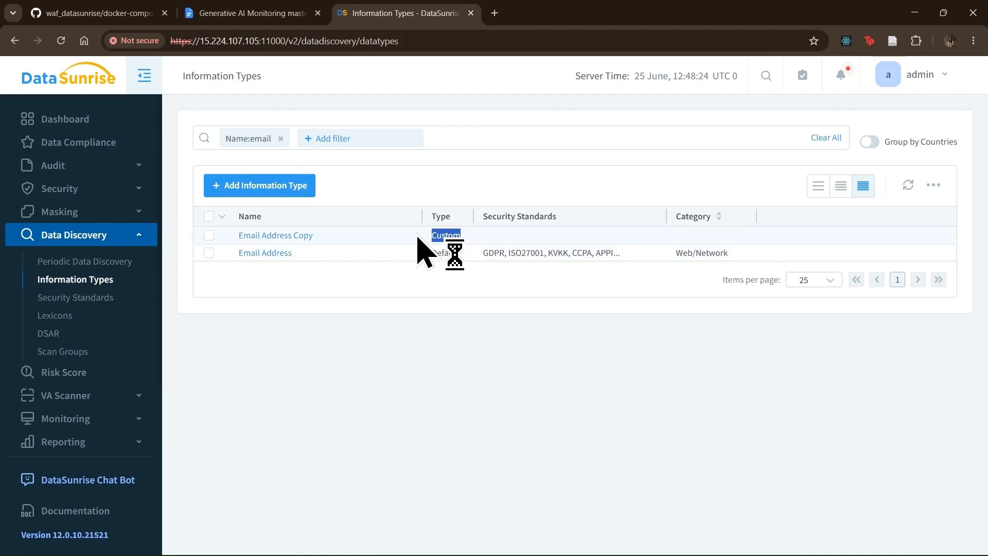
# - Save Email Address Copy's Email Address attribute with its column name templates, then save the type
pyautogui.click(268, 237)
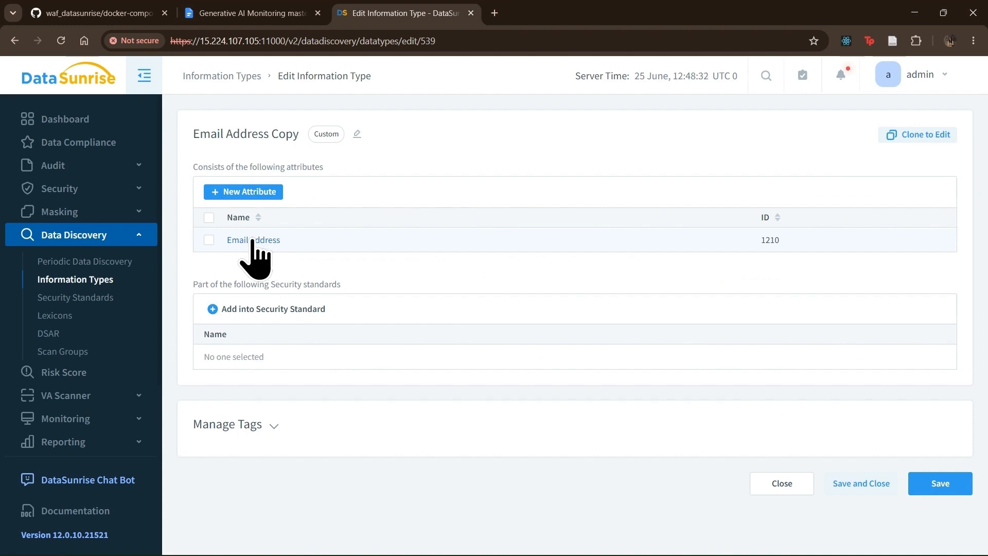
pyautogui.click(253, 240)
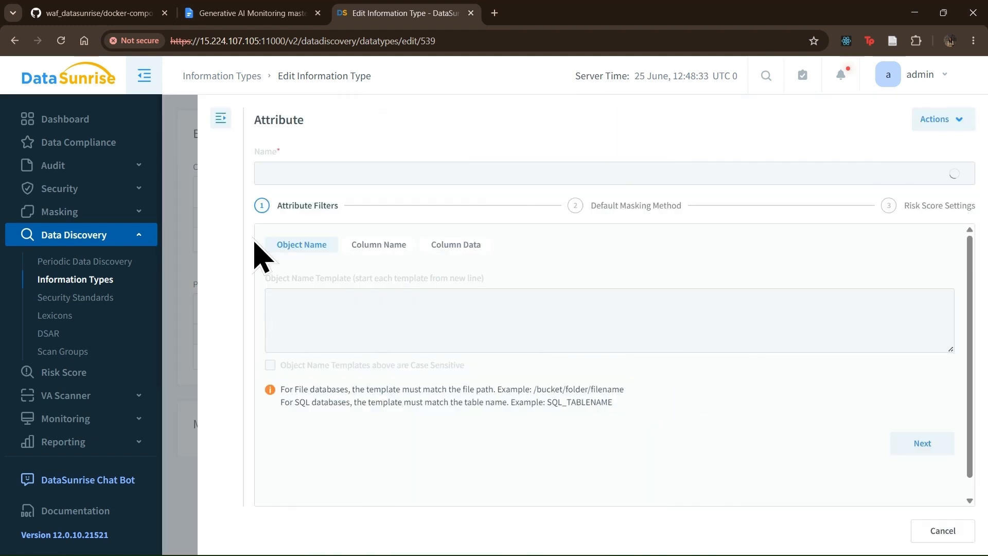
pyautogui.click(375, 244)
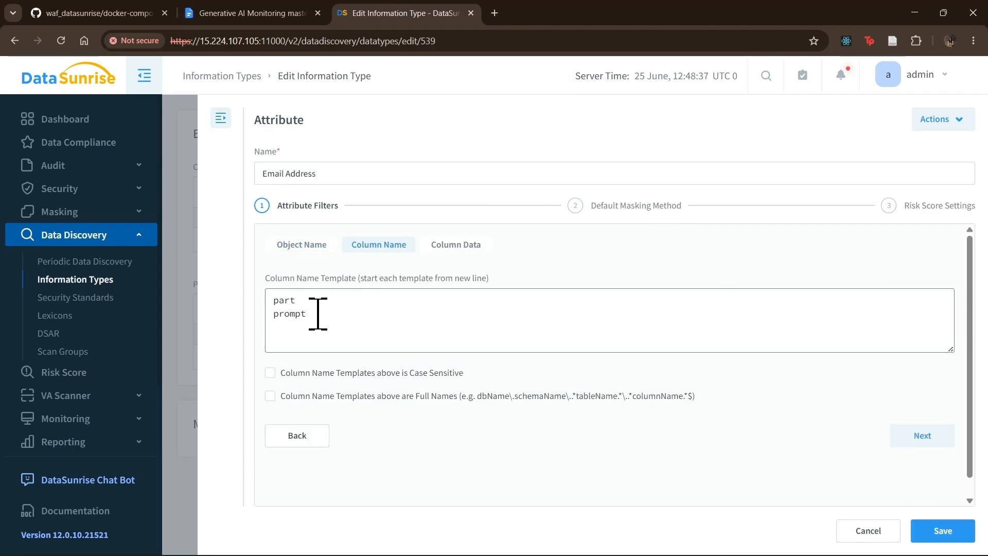
pyautogui.hotkey('ctrl', 'a')
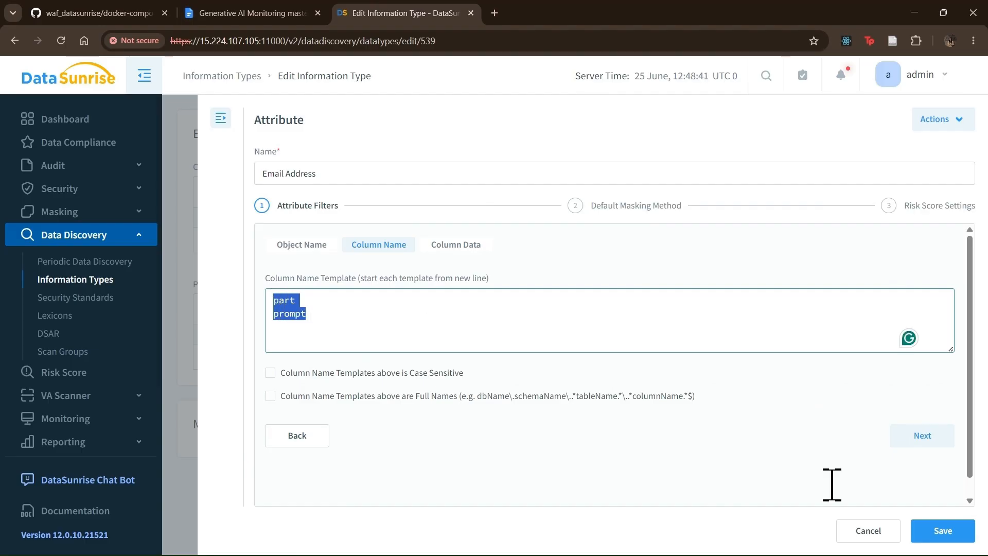
pyautogui.click(963, 539)
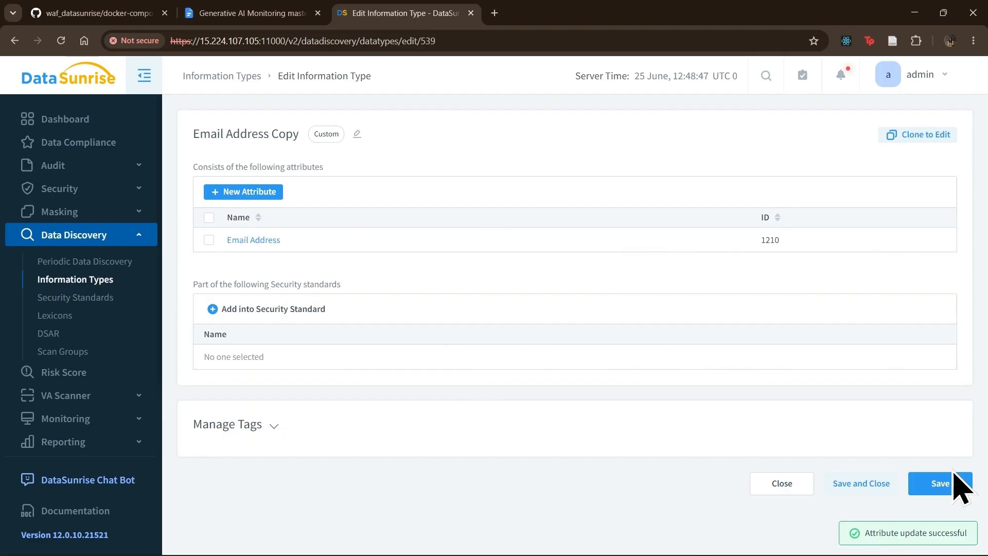
pyautogui.click(869, 479)
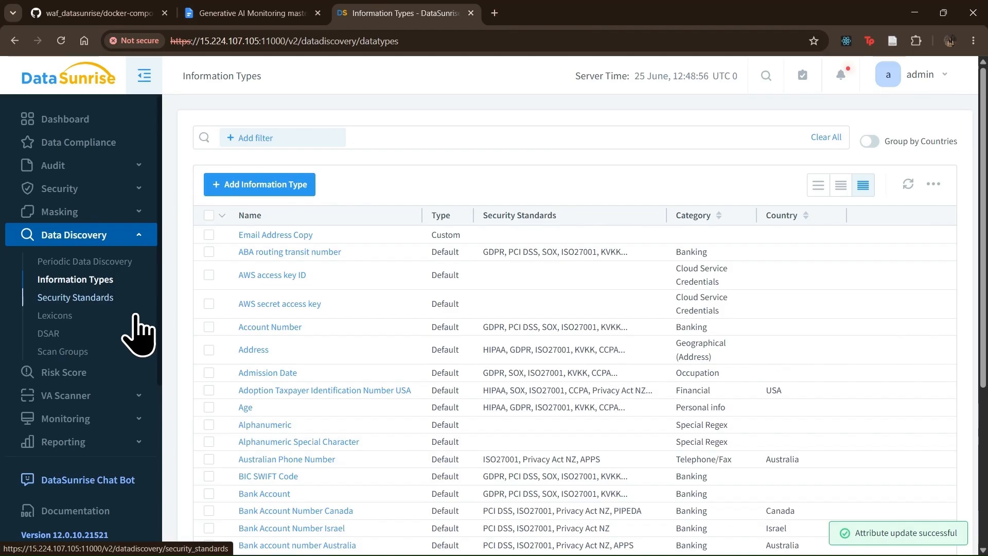
# - Add an event tag linking Generative AI@redis:6379 to the Email Address Copy information type
pyautogui.scroll(-2, 108, 441)
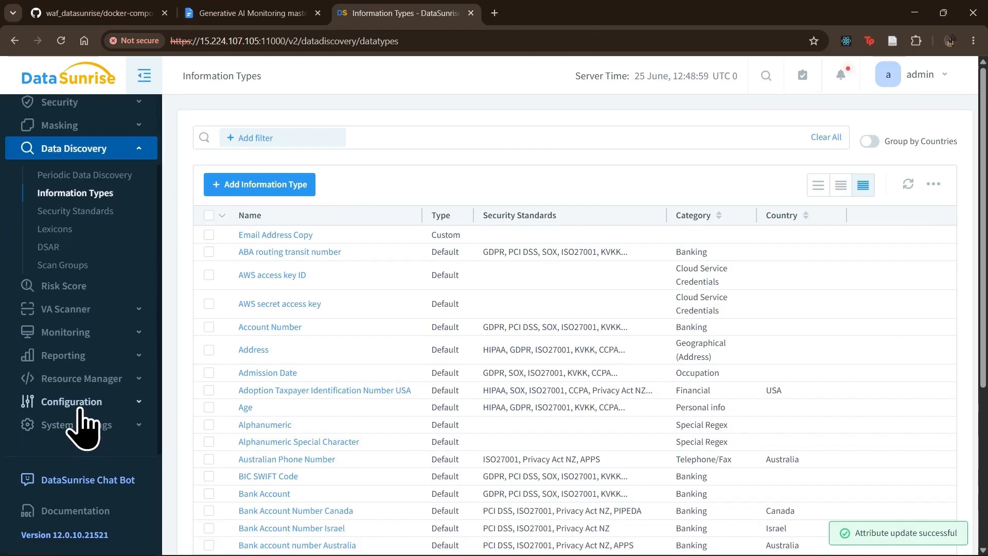
pyautogui.click(80, 402)
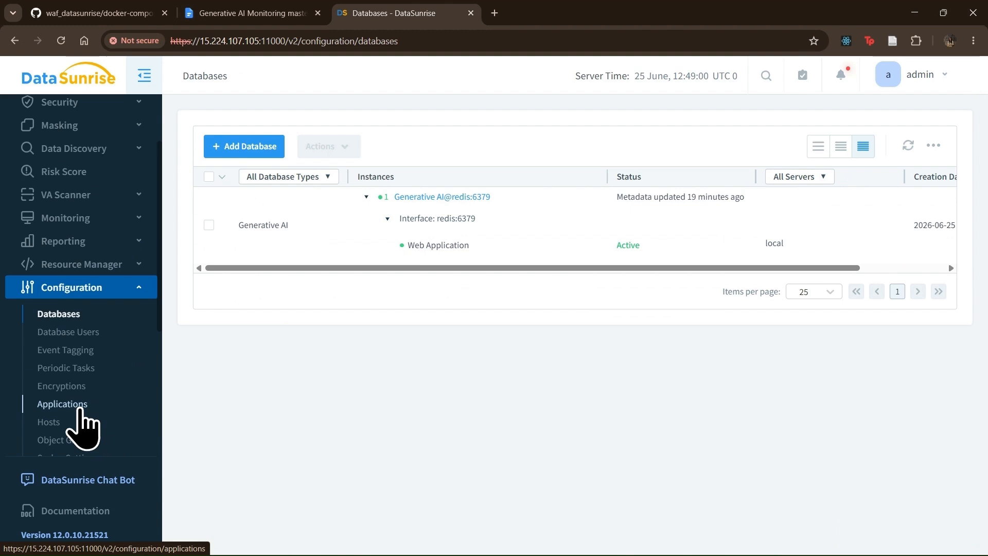
pyautogui.click(65, 354)
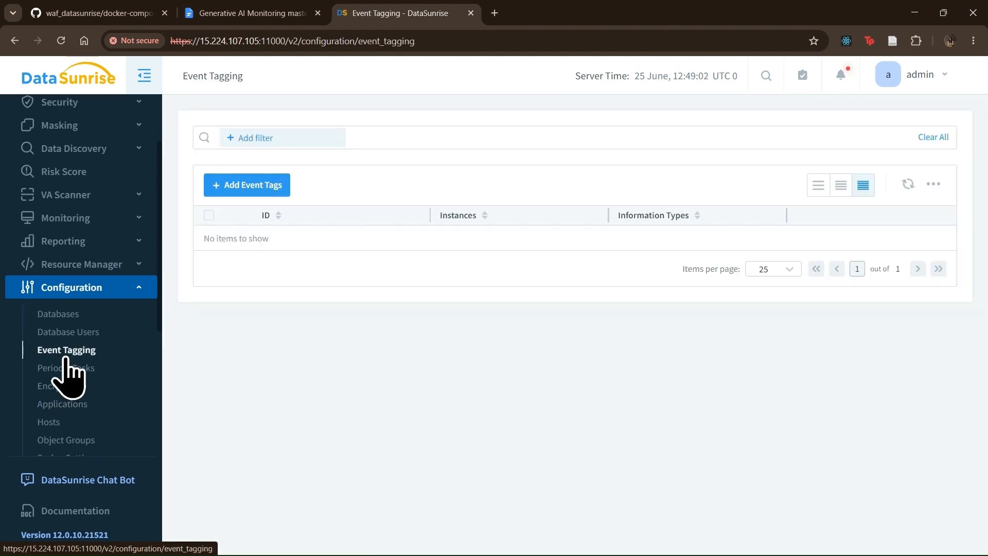
pyautogui.click(256, 186)
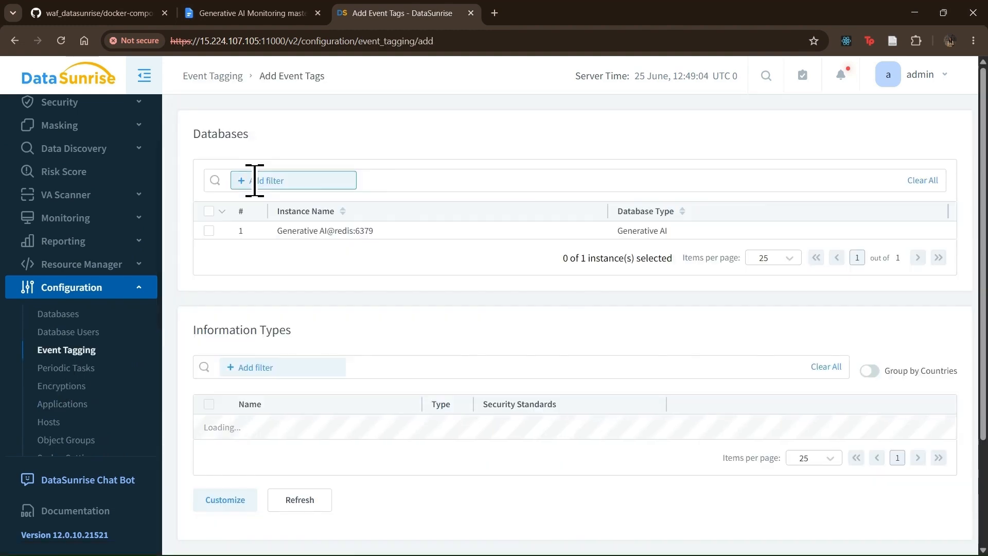
pyautogui.click(208, 231)
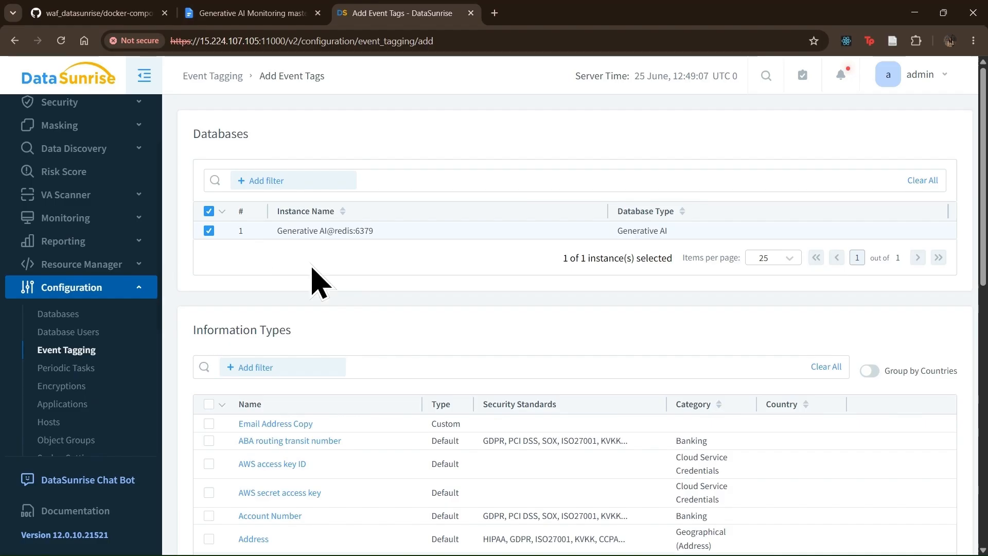
pyautogui.scroll(-1, 346, 293)
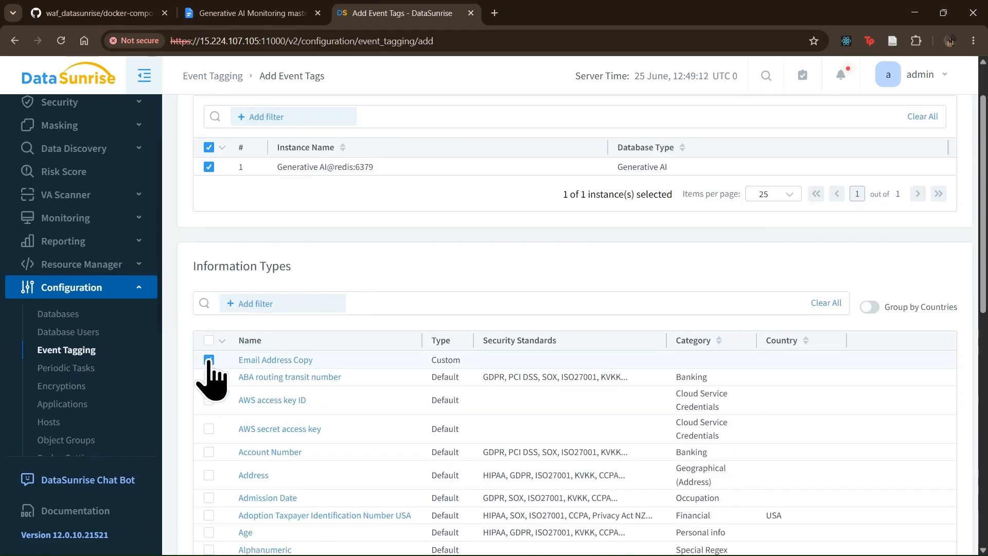
pyautogui.scroll(-10, 432, 378)
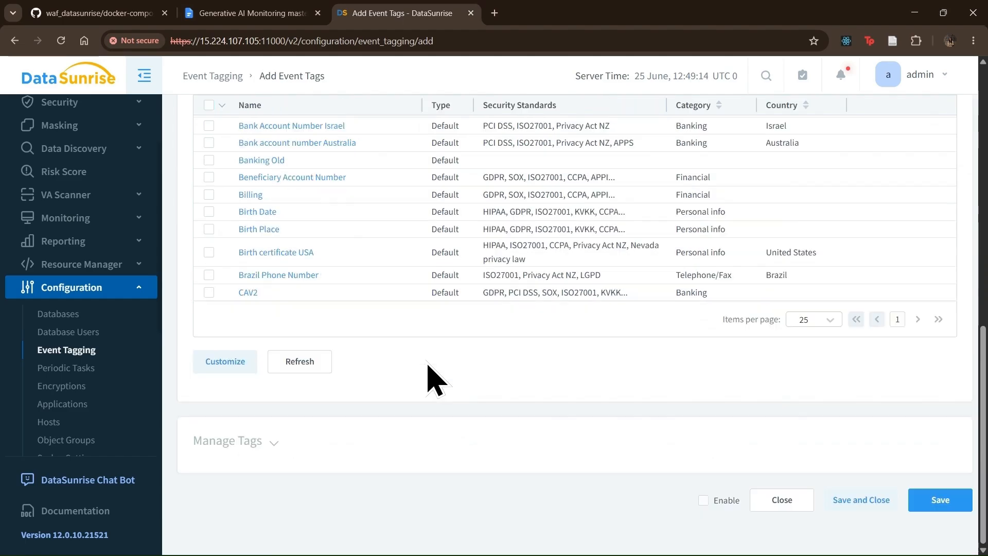
pyautogui.click(889, 499)
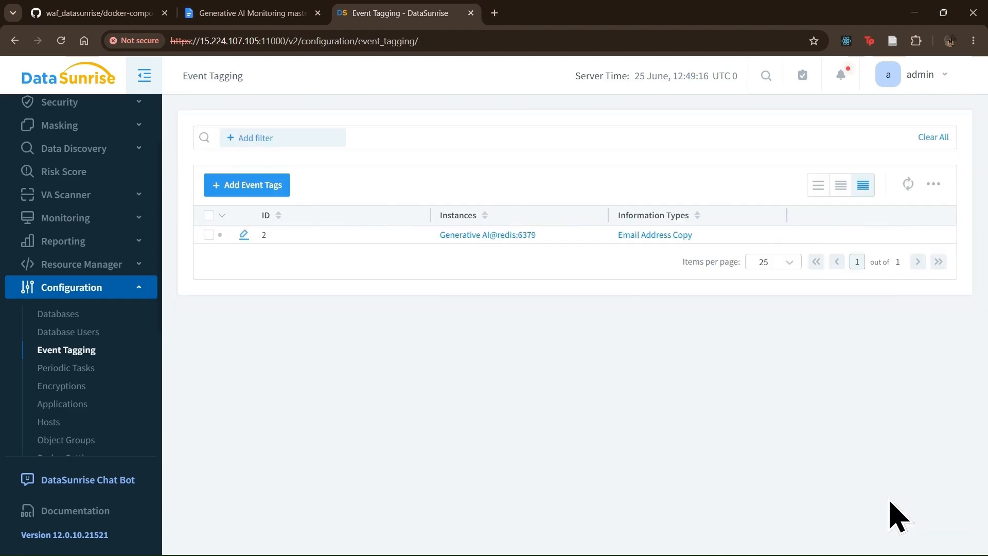
# - Enable the new event tag with ID 2
pyautogui.click(208, 234)
pyautogui.click(297, 188)
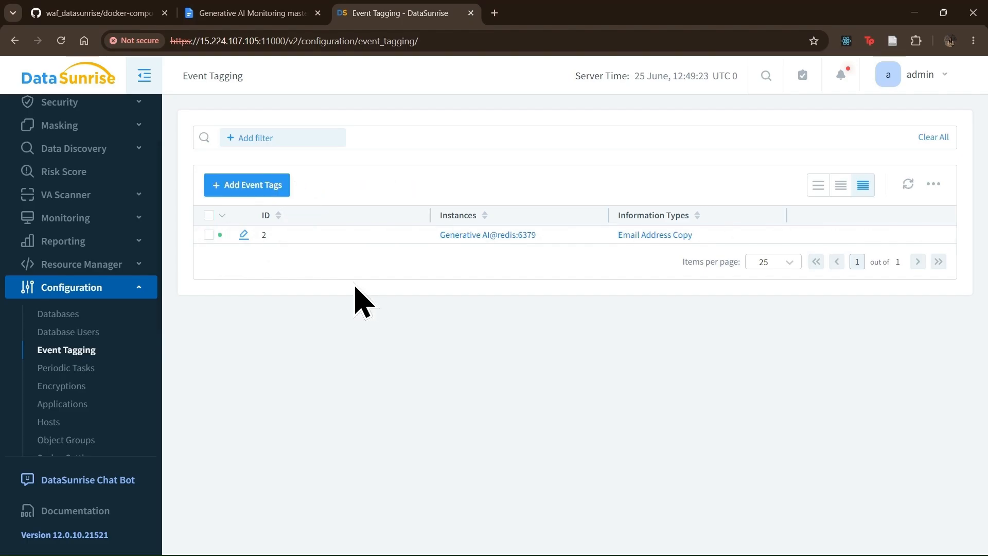
pyautogui.scroll(2, 131, 214)
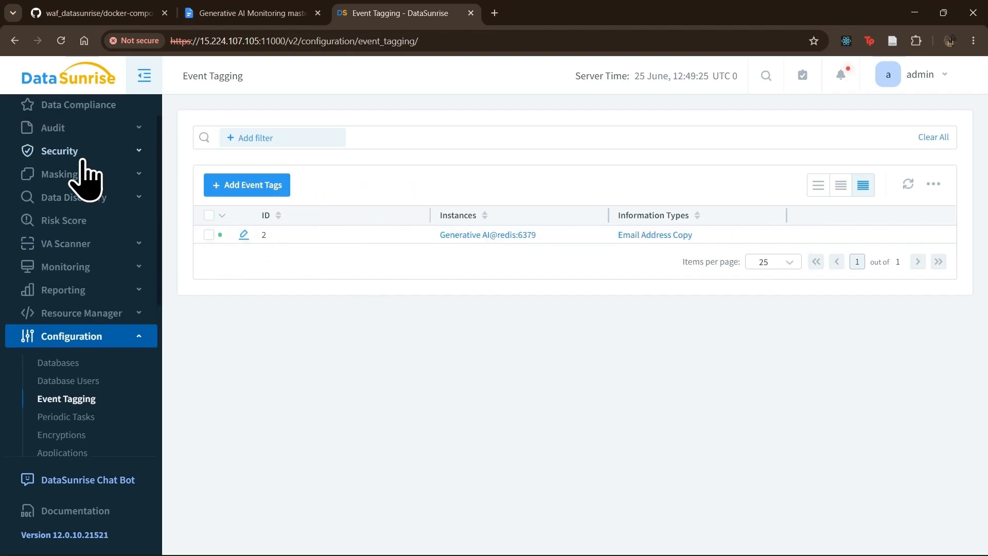
# - Start a new security rule on the Generative AI@redis:6379 instance
pyautogui.click(82, 154)
pyautogui.click(236, 191)
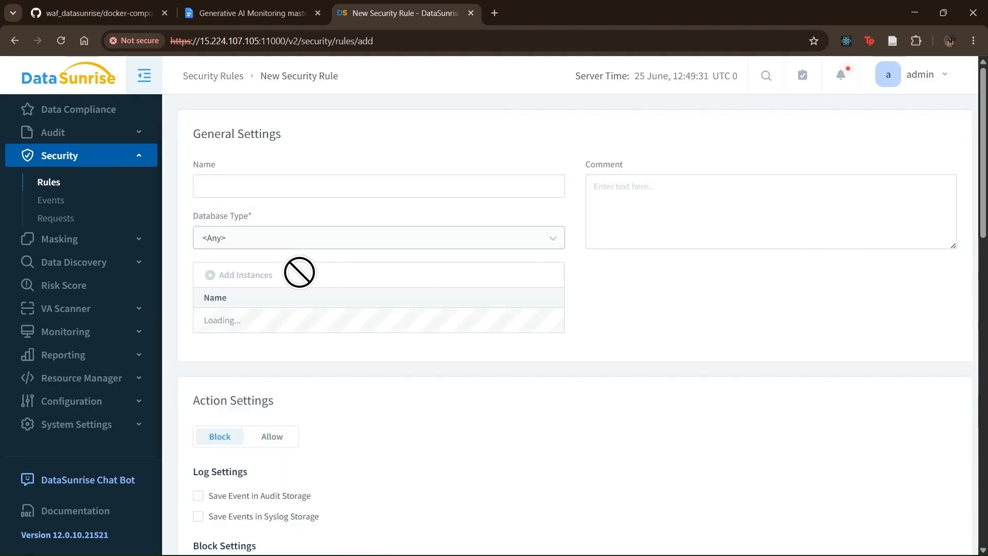
pyautogui.click(255, 278)
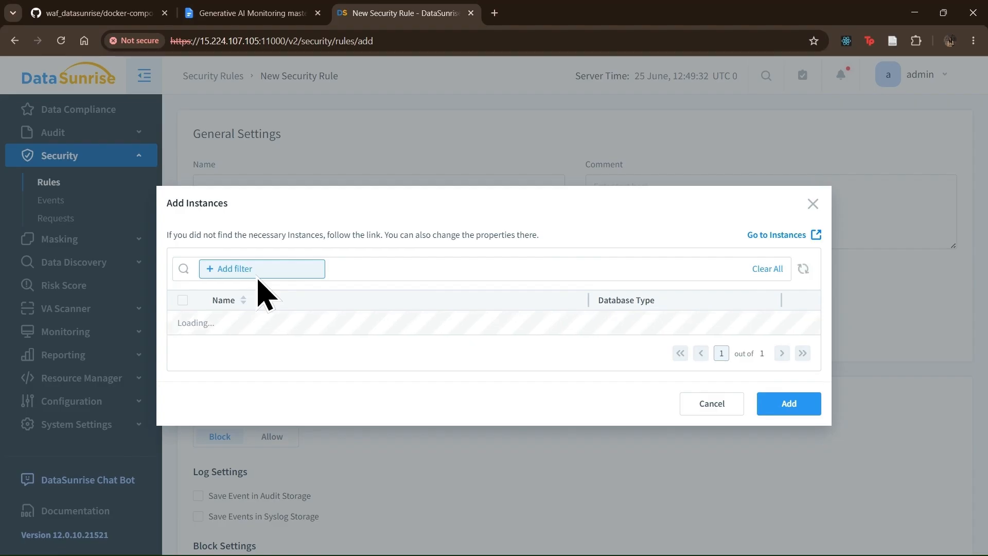
pyautogui.click(182, 323)
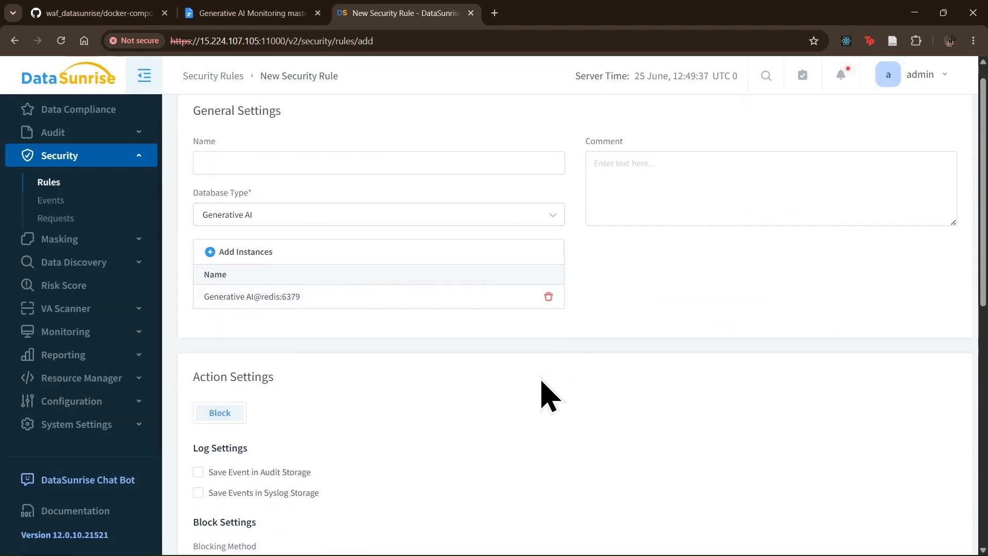
pyautogui.scroll(-5, 547, 398)
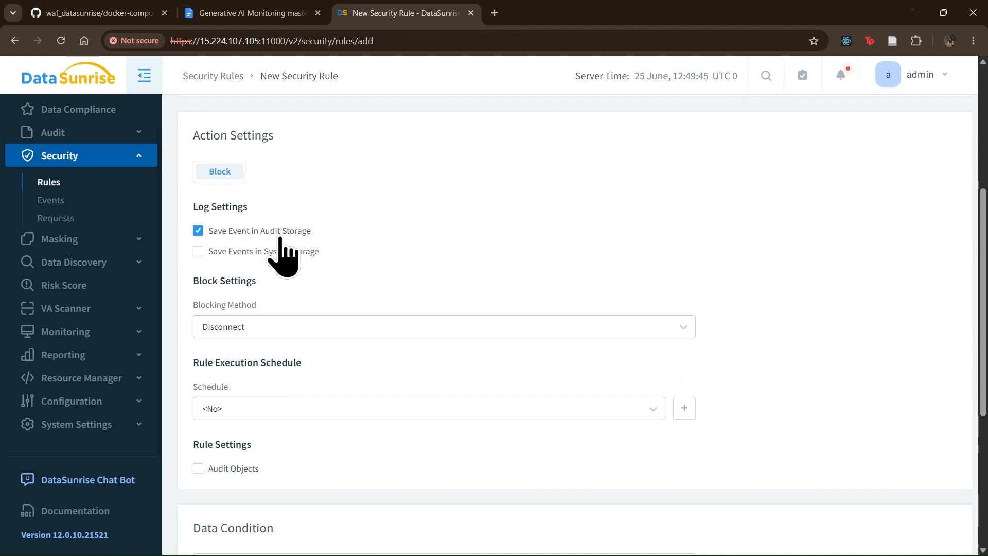
pyautogui.scroll(-5, 337, 268)
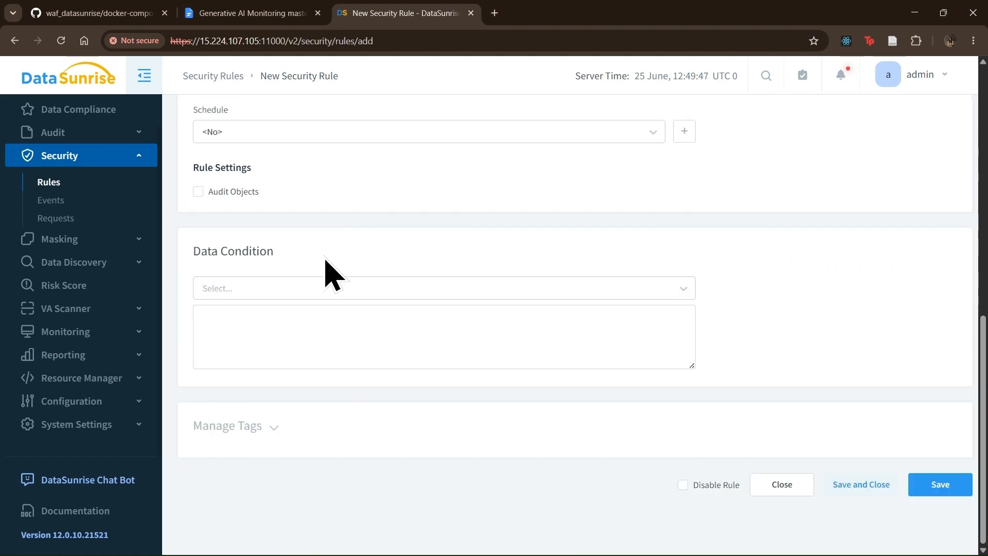
# - Set the rule's data condition to the Email Address Copy information type and save it
pyautogui.click(242, 287)
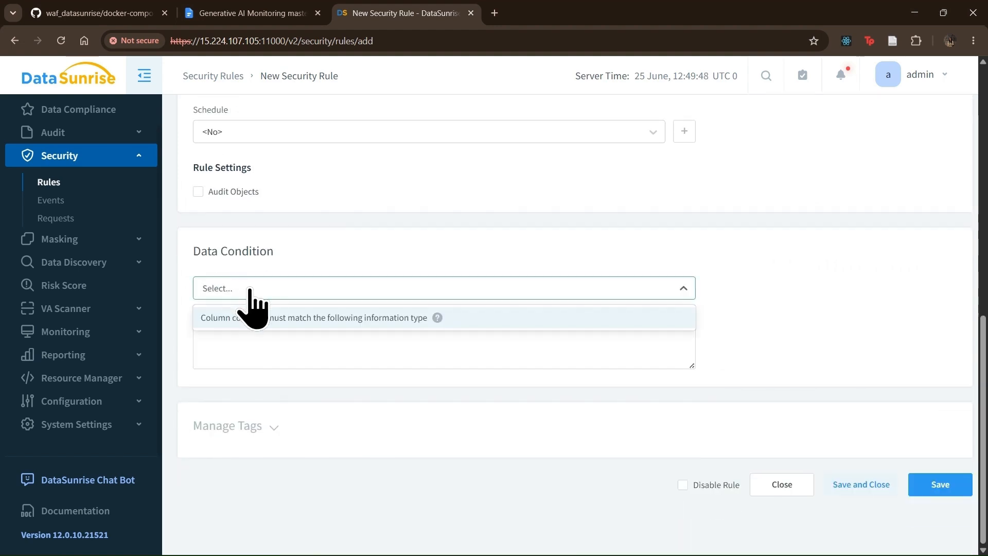
pyautogui.click(278, 319)
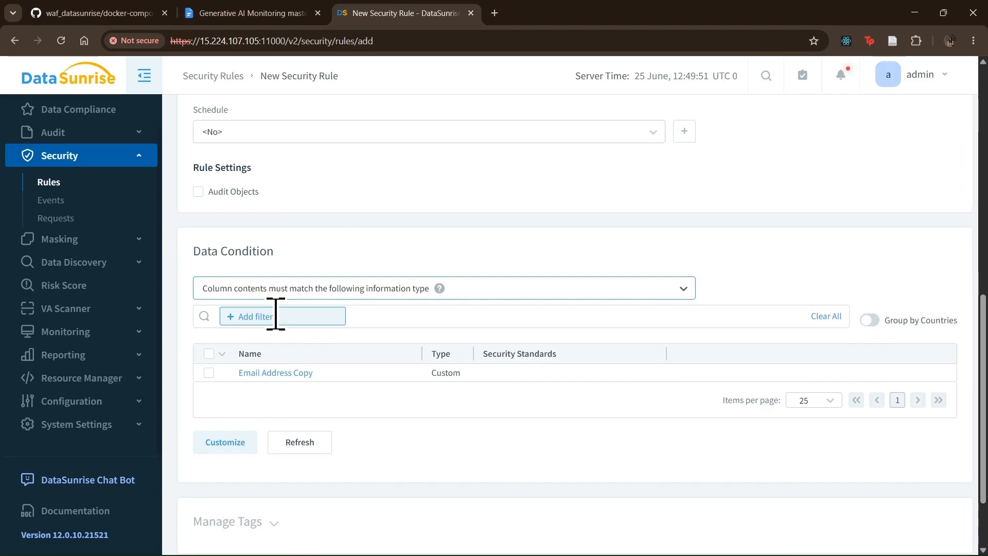
pyautogui.scroll(-2, 276, 311)
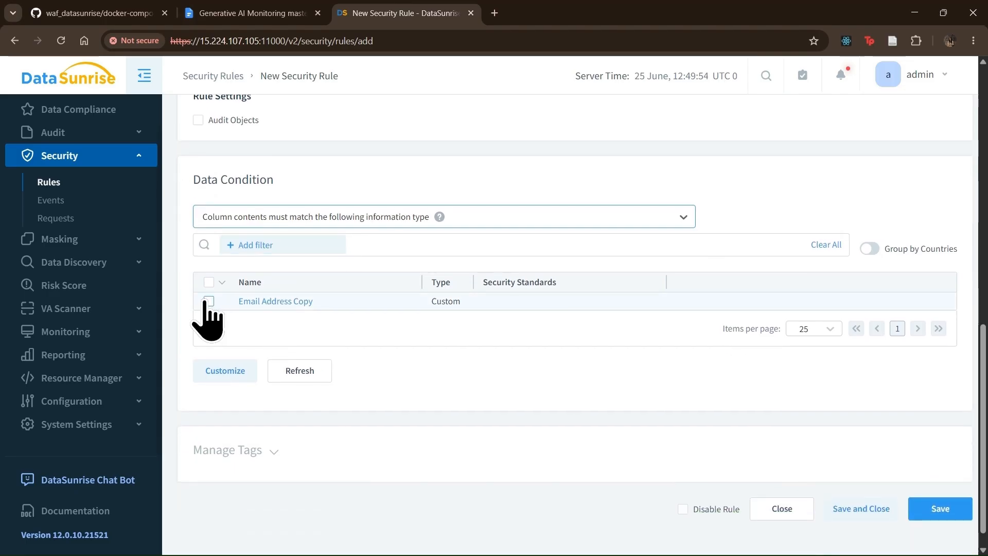
pyautogui.click(209, 301)
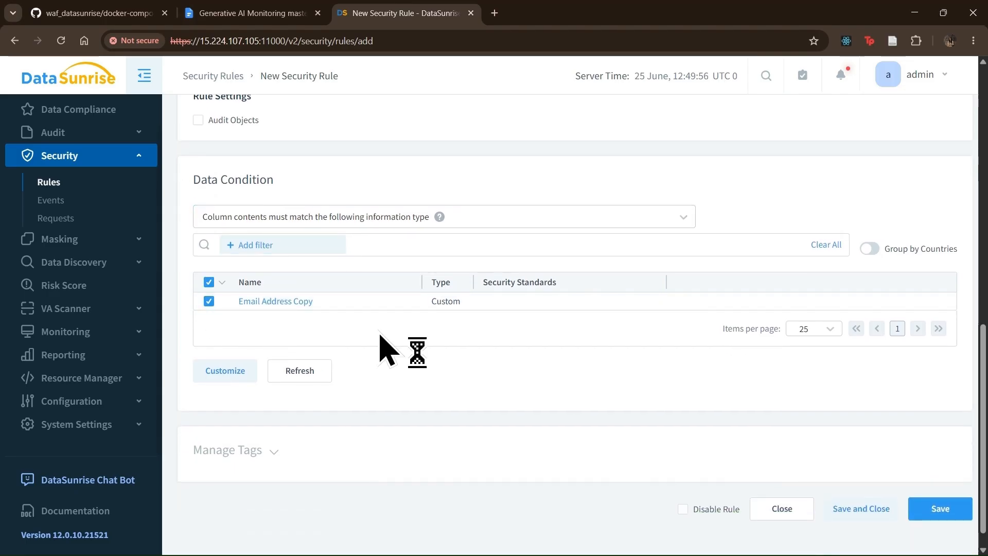
pyautogui.click(933, 509)
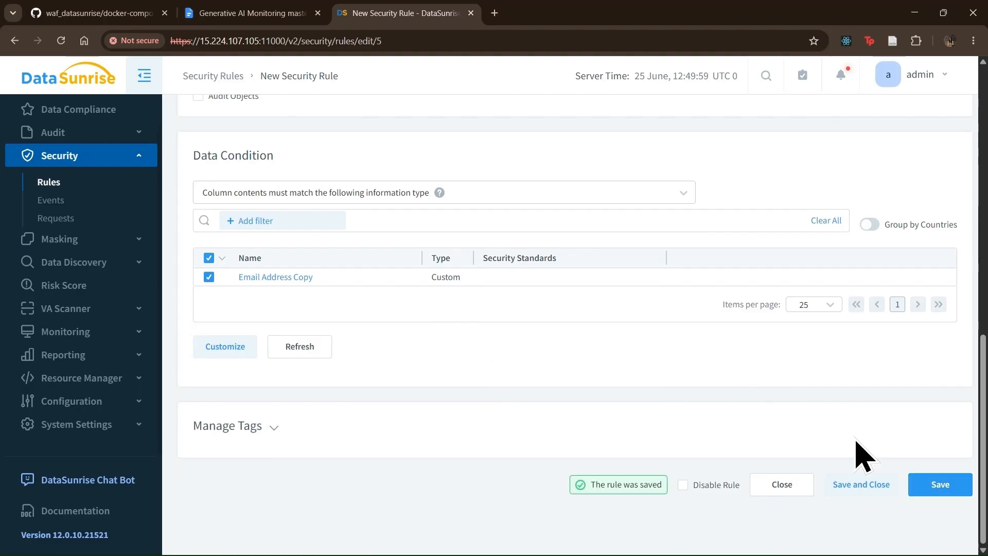
pyautogui.click(888, 483)
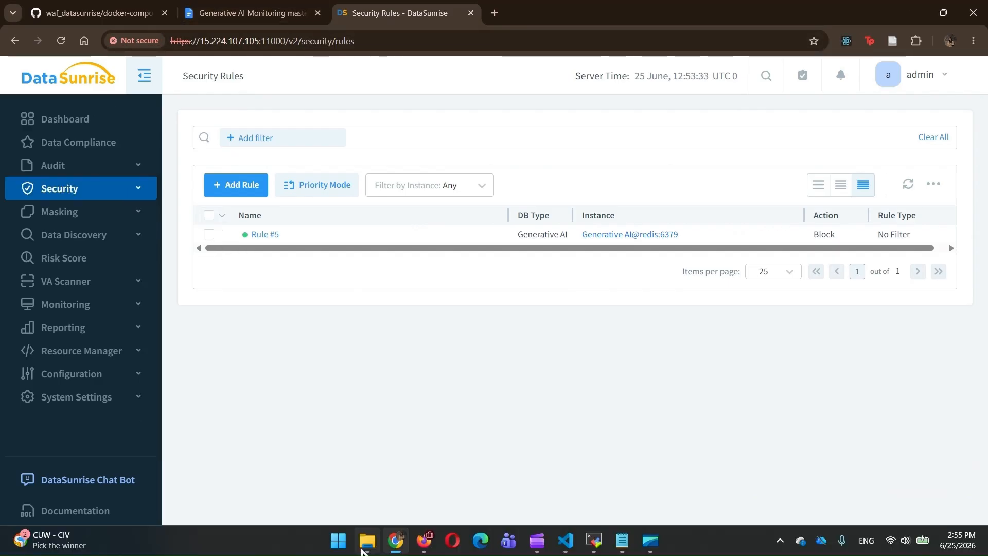
# - In a fresh ChatGPT chat, ask it to write an email to a sample address and see the error
pyautogui.click(419, 546)
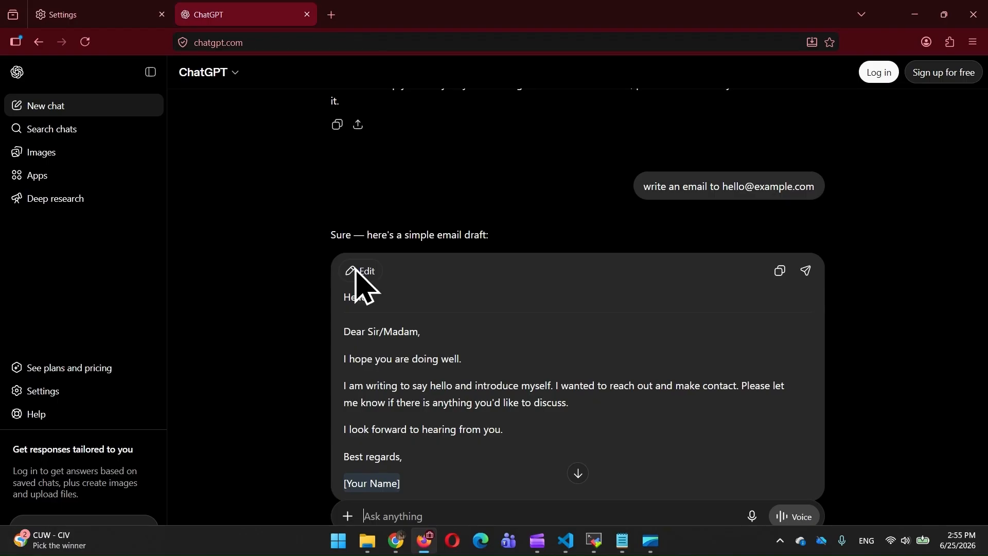
pyautogui.click(85, 43)
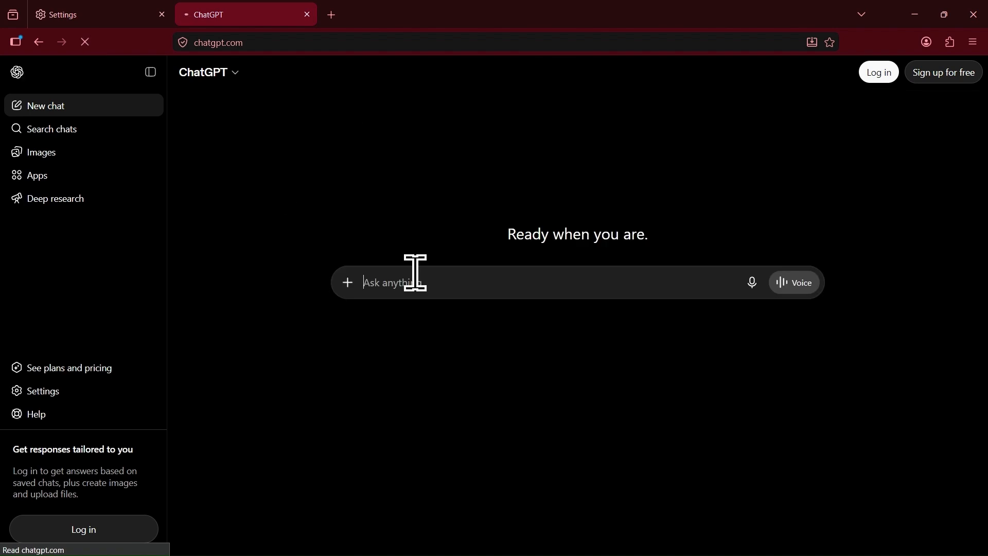
pyautogui.write('write an email to hello@')
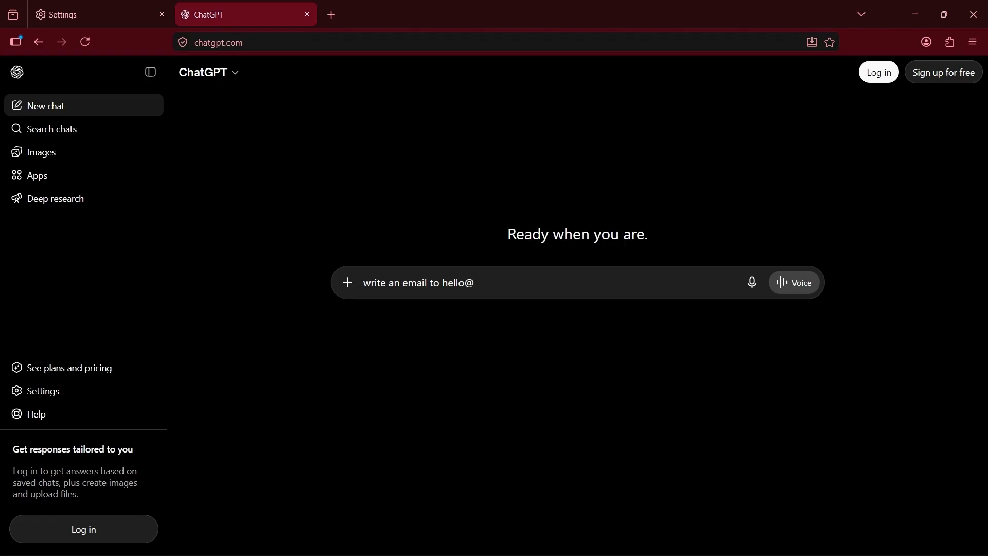
pyautogui.write('email.com')
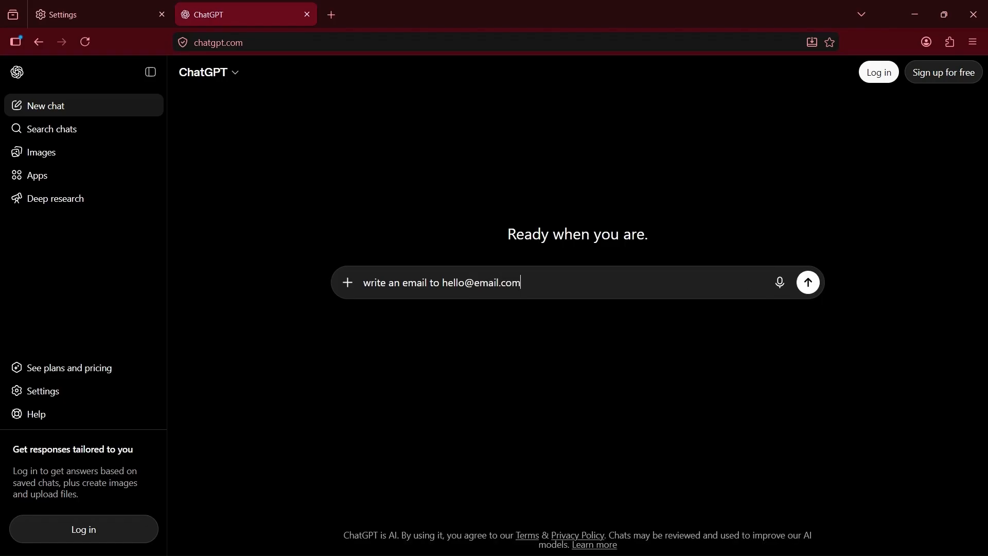
pyautogui.press('Return')
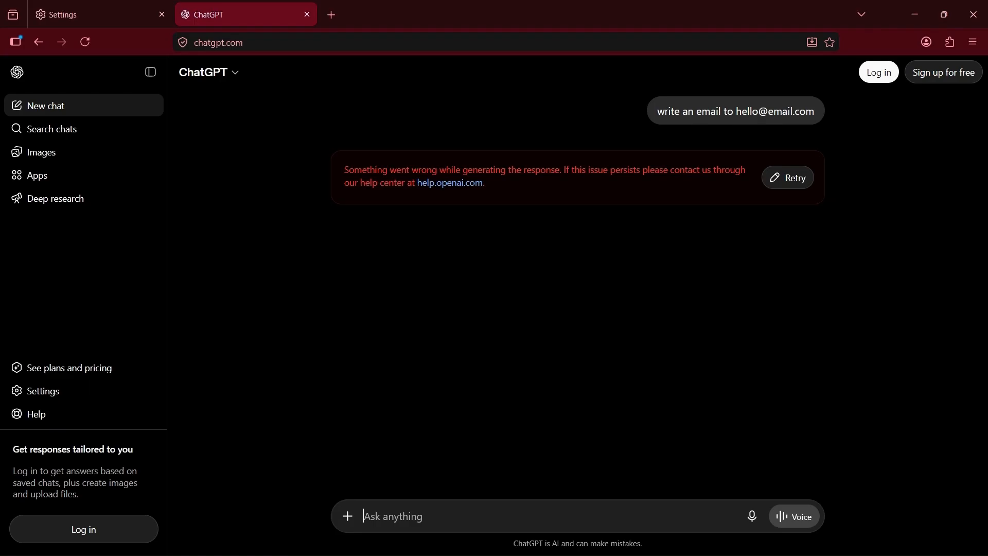
# - Send 'hello' to ChatGPT and get a normal reply
pyautogui.write('hello')
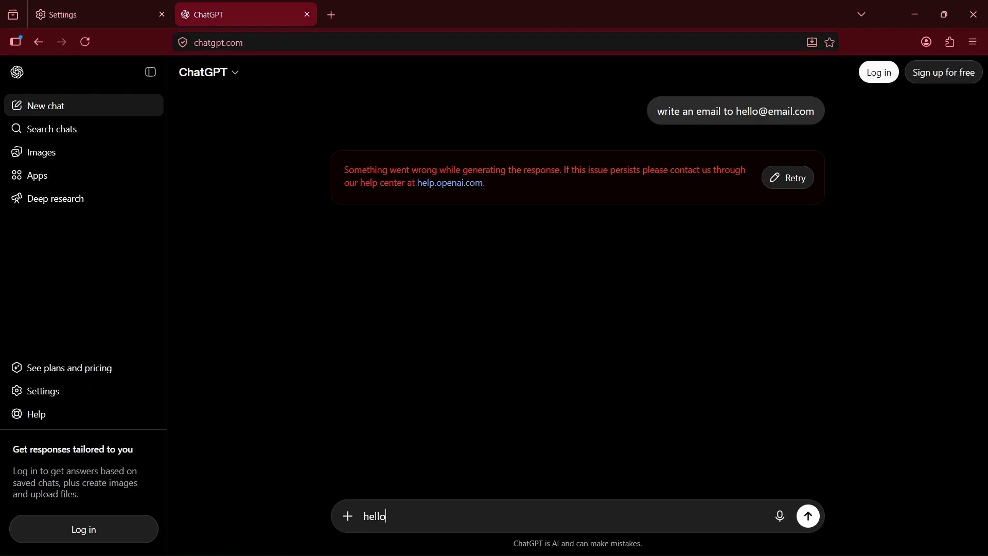
pyautogui.press('Return')
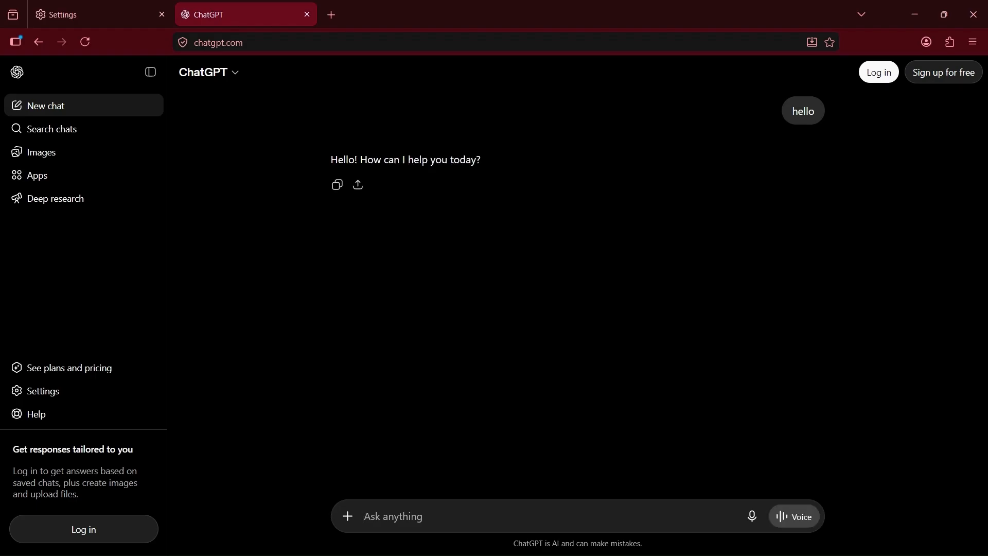
pyautogui.hotkey('alt', 'Tab')
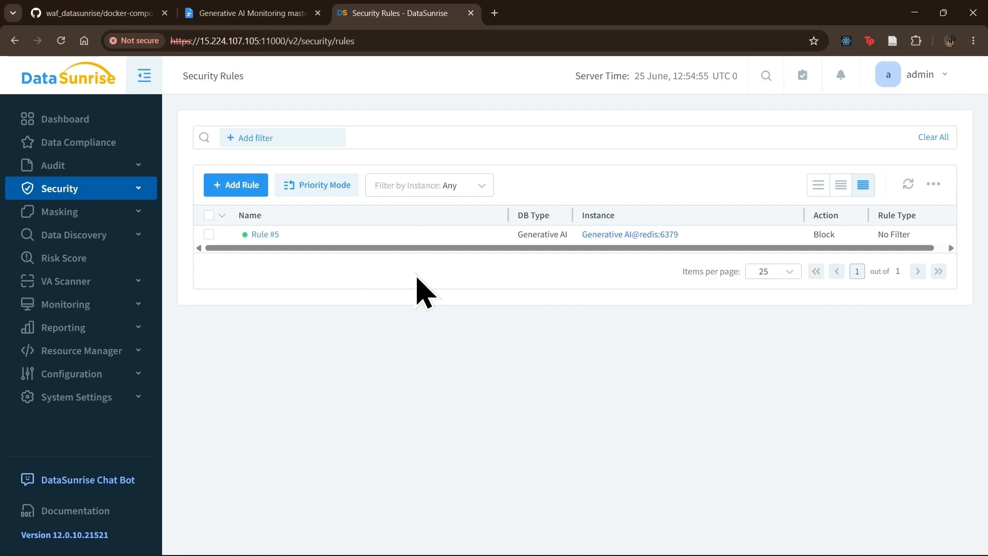
# - Start a dynamic masking rule on Generative AI@redis:6379 that saves events in audit storage
pyautogui.click(68, 216)
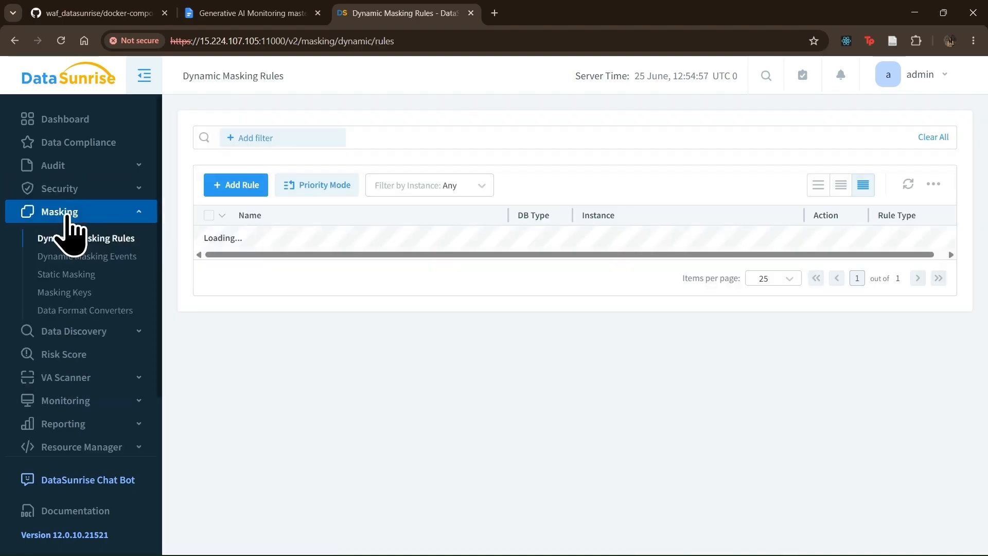
pyautogui.click(239, 186)
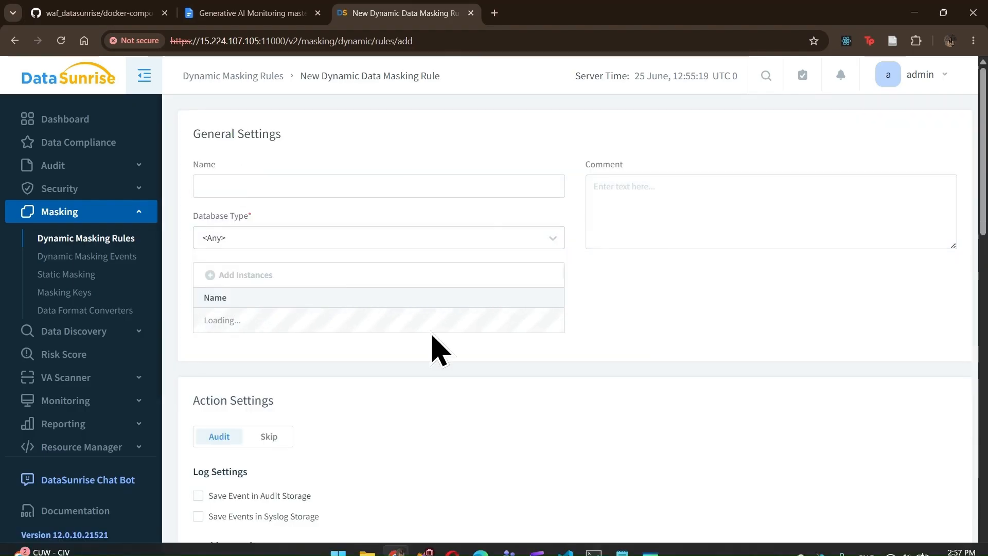
pyautogui.click(248, 273)
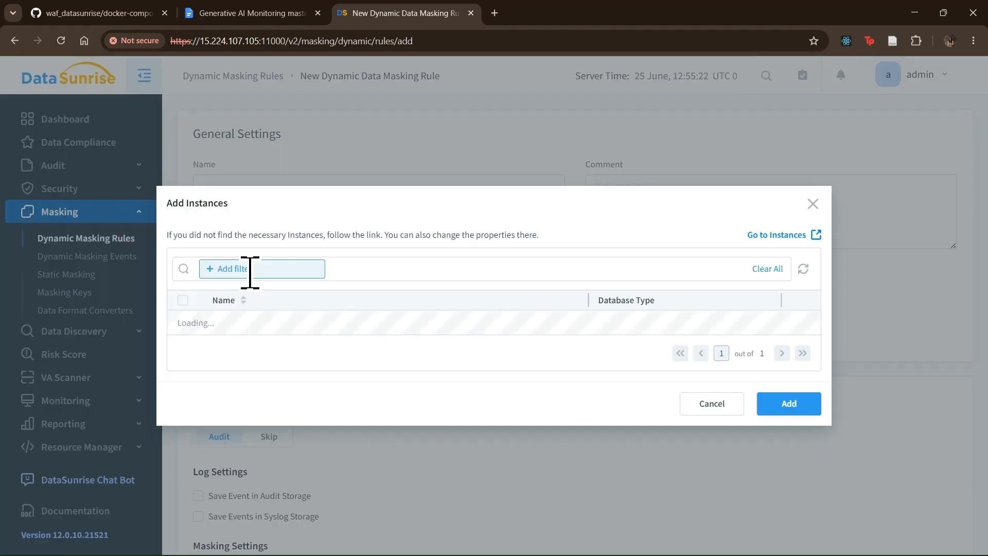
pyautogui.click(183, 323)
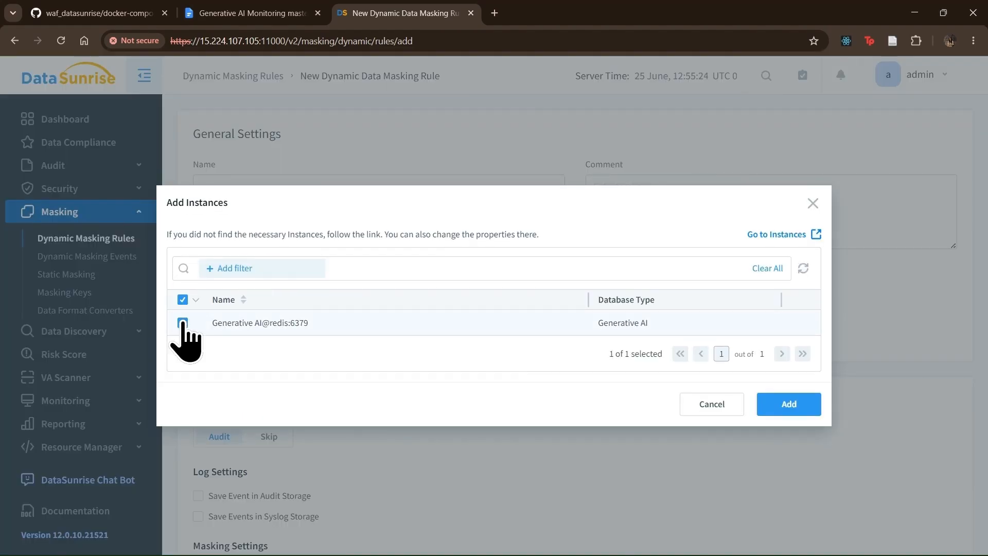
pyautogui.click(789, 404)
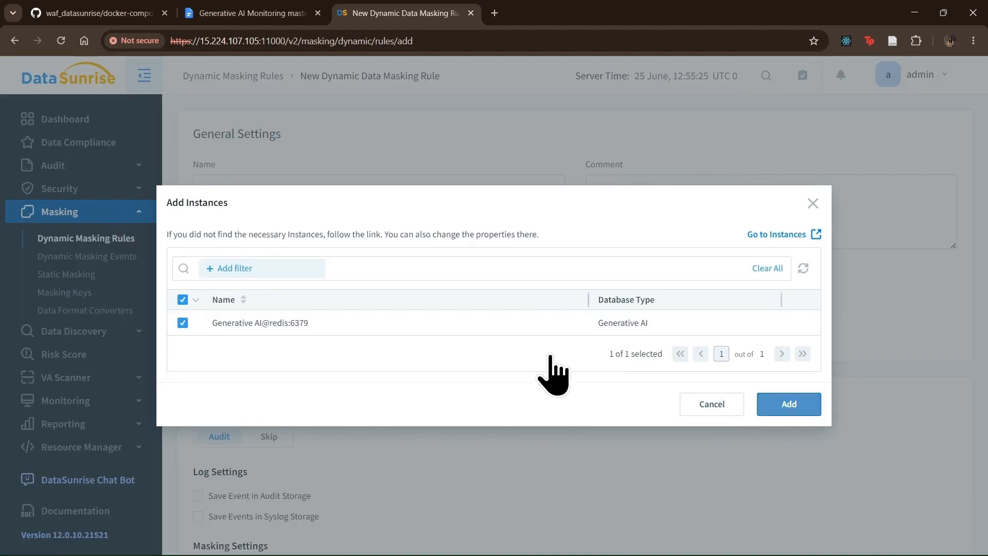
pyautogui.scroll(-5, 553, 373)
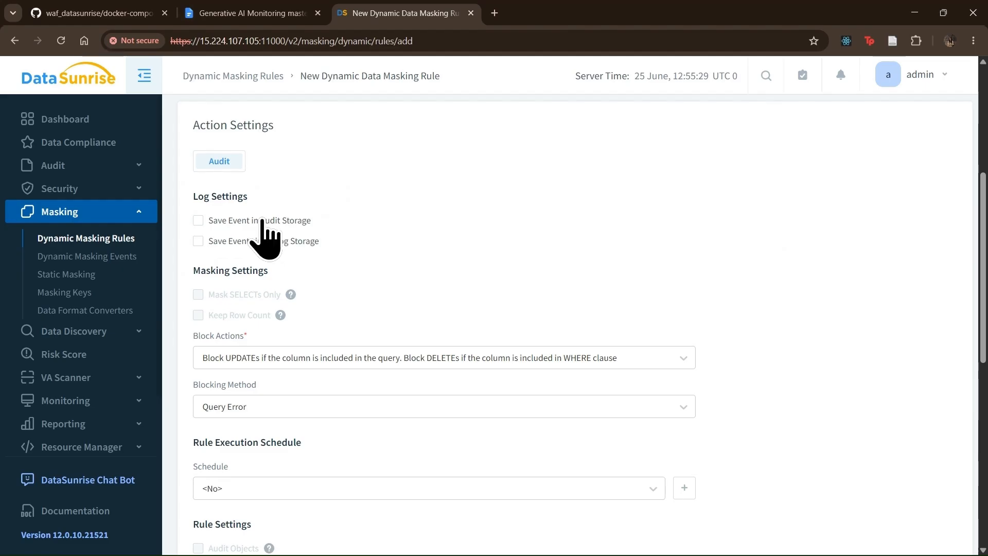
pyautogui.click(260, 222)
# - Mask data with the Email Address Copy filter and save the rule
pyautogui.scroll(-8, 462, 277)
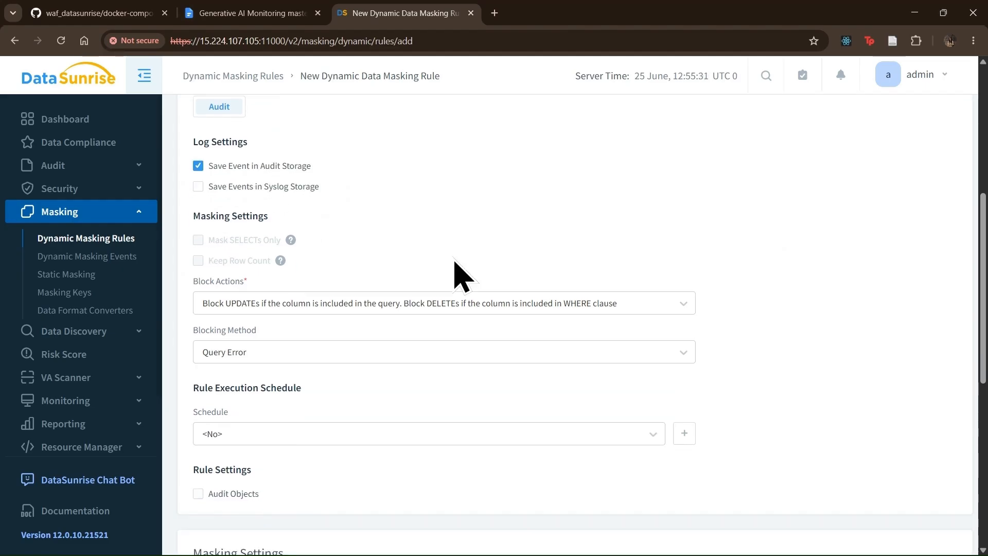
pyautogui.scroll(-1, 462, 276)
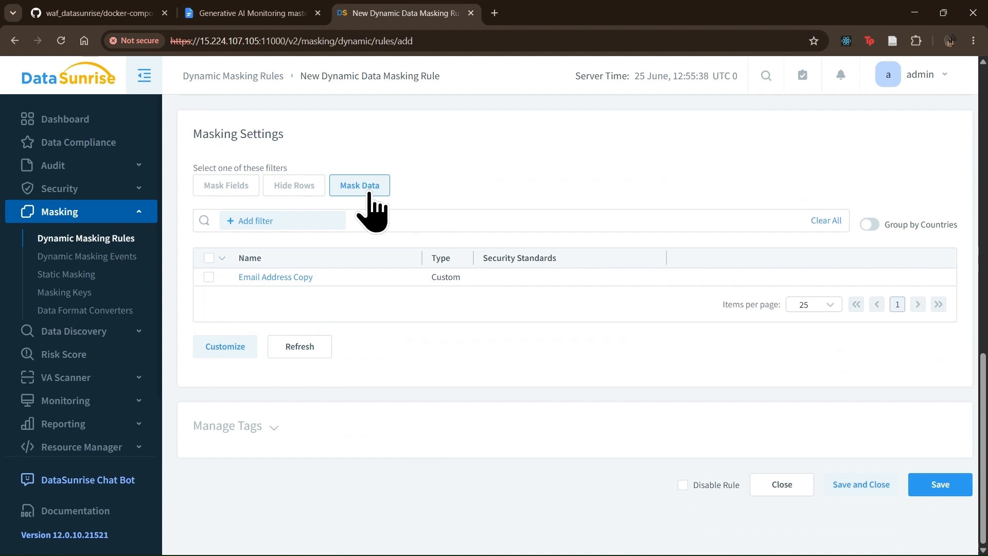
pyautogui.click(208, 277)
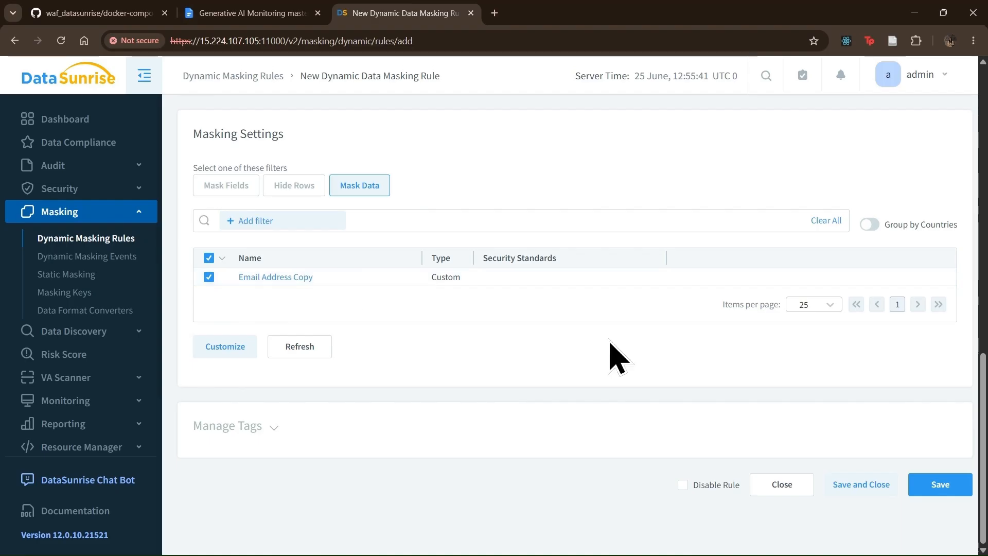
pyautogui.click(938, 487)
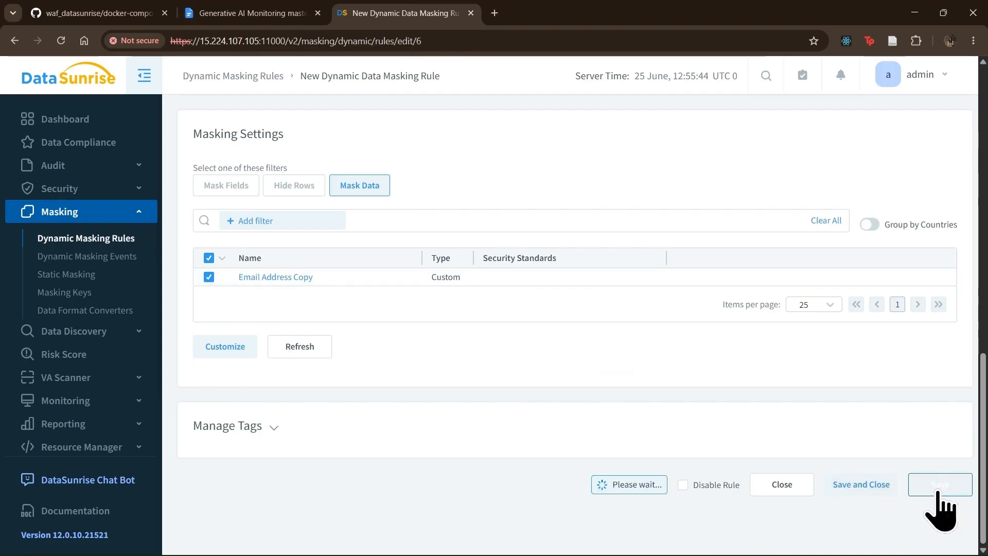
pyautogui.click(885, 487)
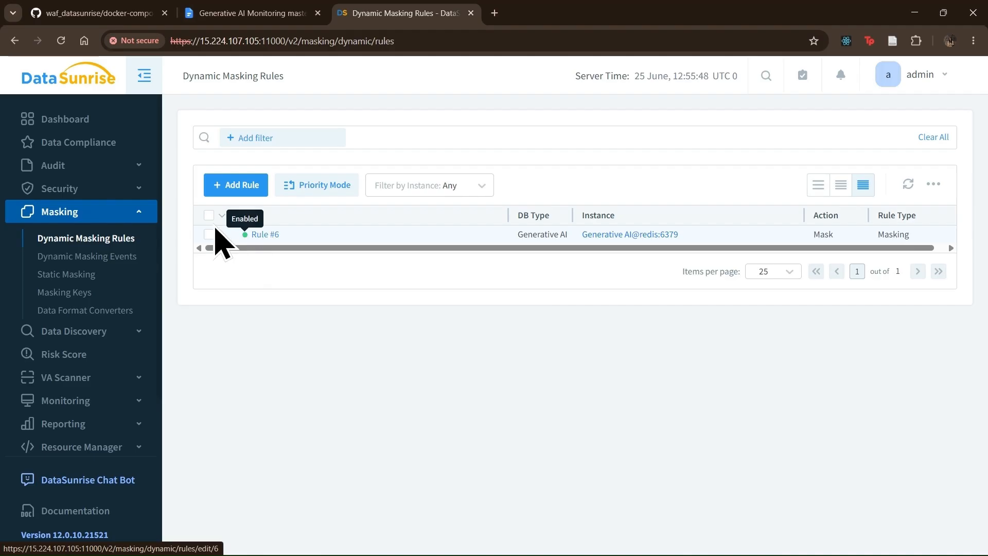
# - Disable security Rule #5 so only masking Rule #6 stays active
pyautogui.click(75, 189)
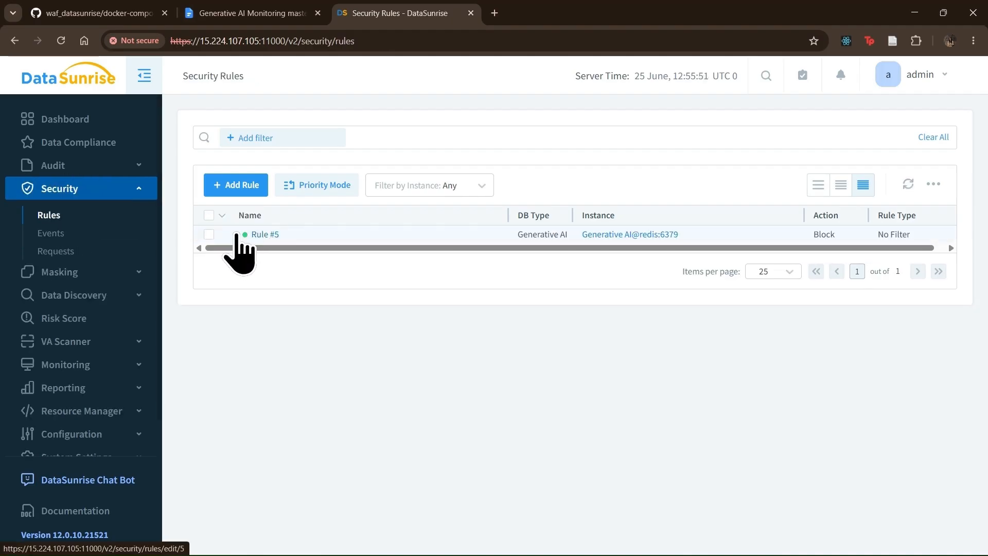
pyautogui.click(209, 235)
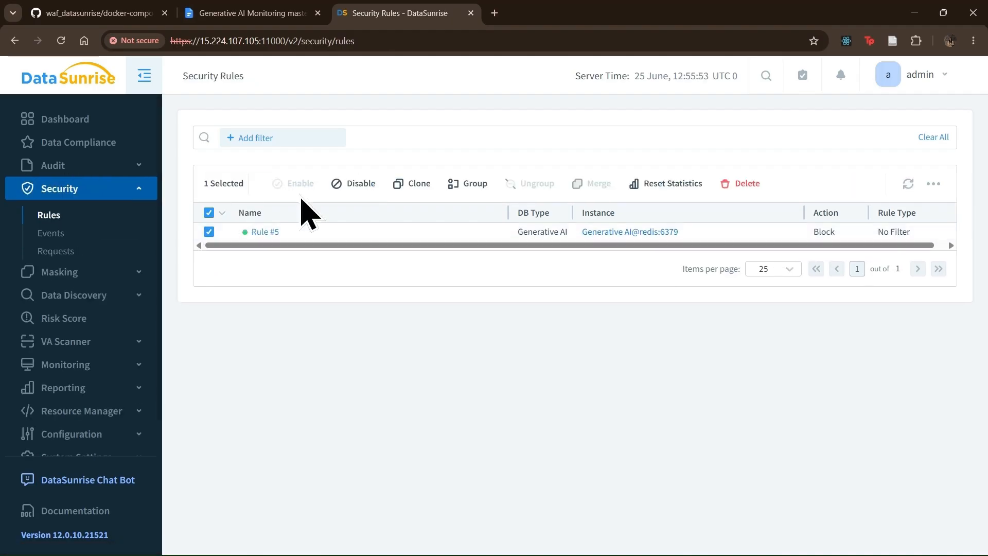
pyautogui.click(358, 183)
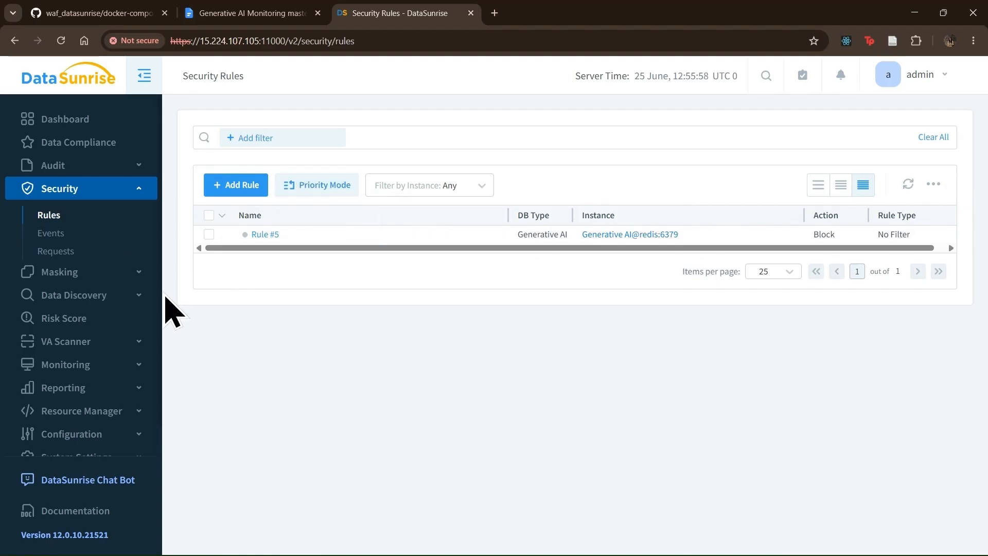
pyautogui.click(128, 272)
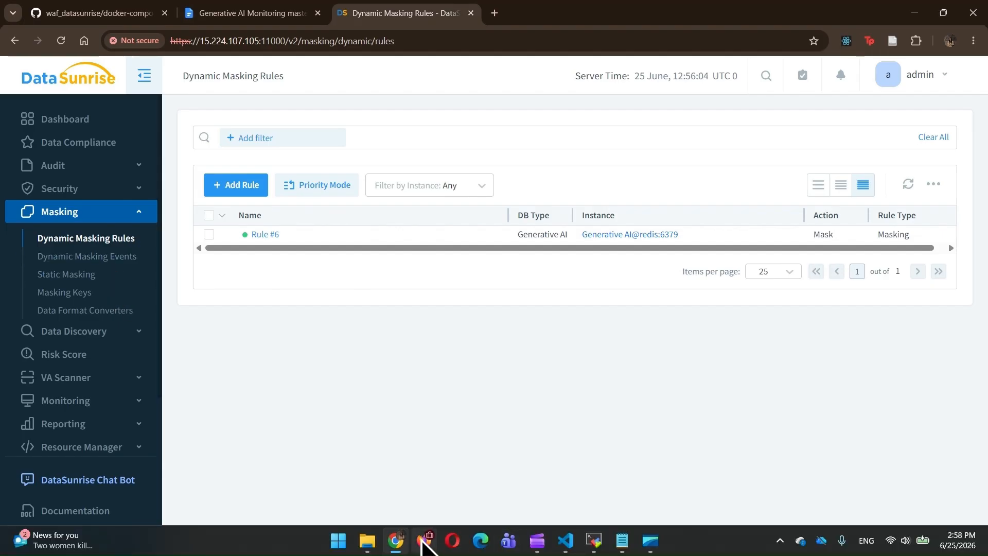
pyautogui.click(424, 540)
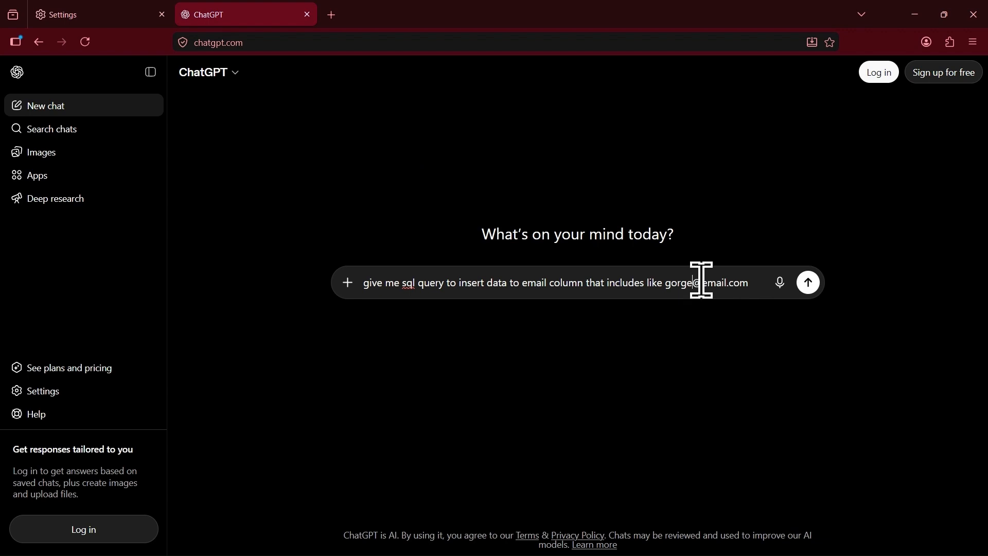
# - Send the SQL insert prompt with the email and review ChatGPT's reply using the masked string
pyautogui.click(809, 283)
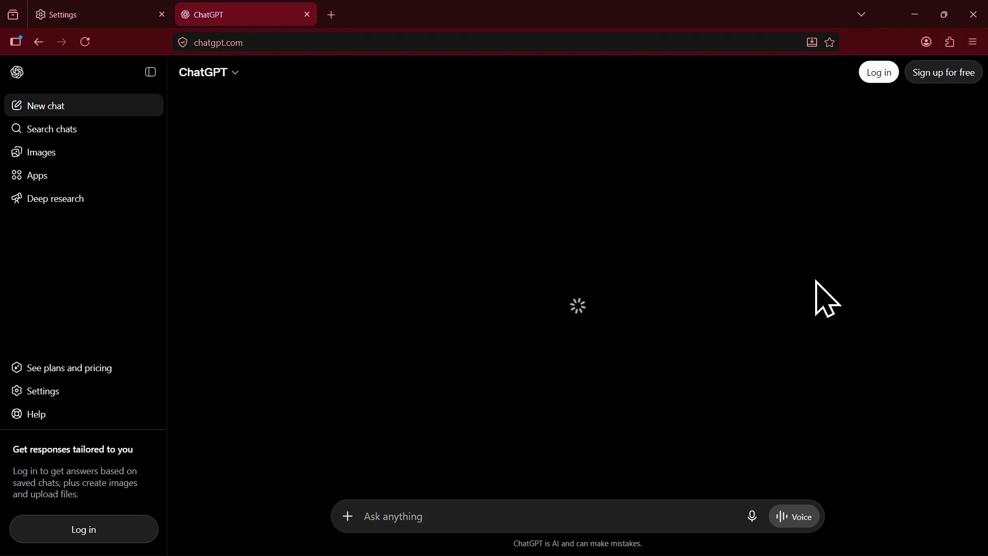
pyautogui.scroll(10, 817, 282)
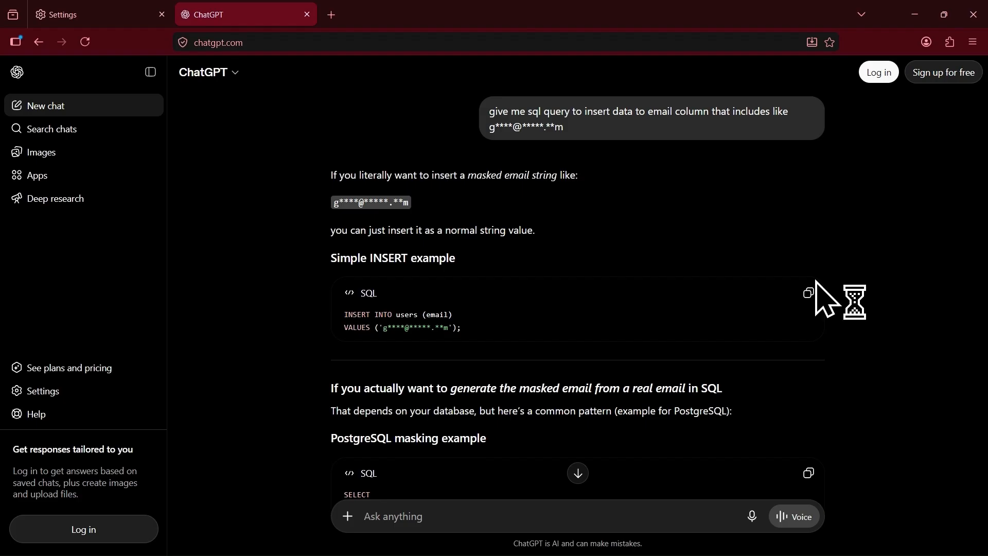
pyautogui.scroll(-8, 823, 299)
pyautogui.scroll(-2, 824, 299)
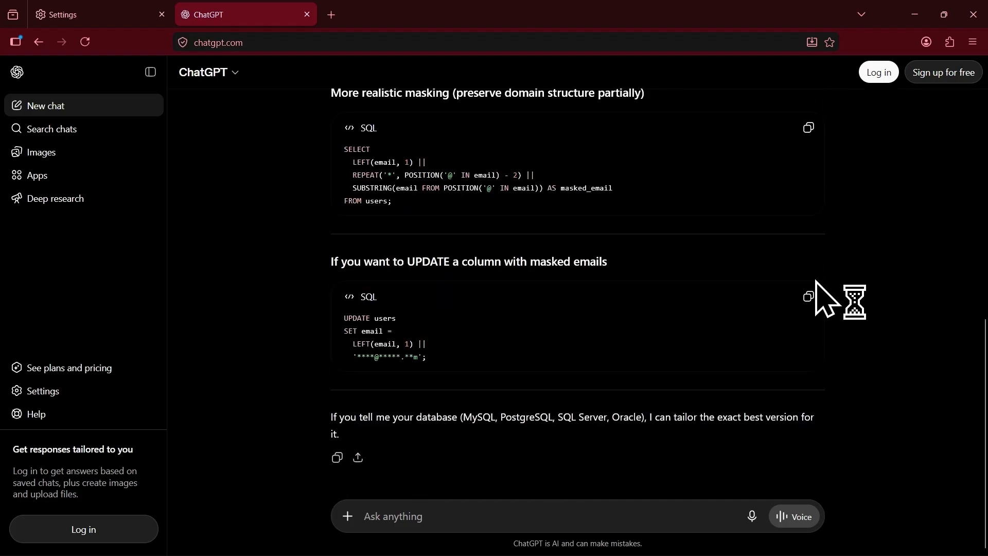
pyautogui.hotkey('alt', 'Tab')
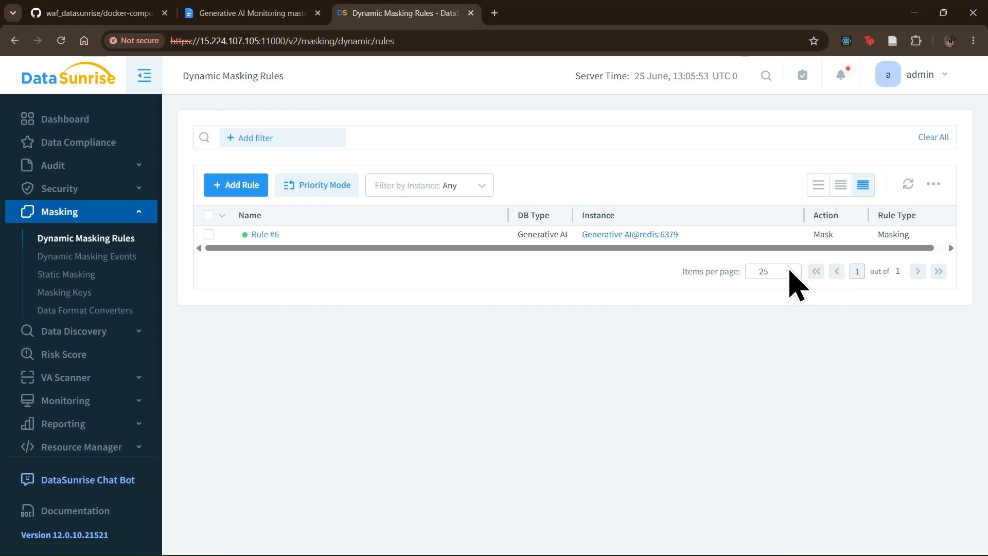
# - Refresh Dynamic Masking Events and open event 28's Insert query logged under Rule #6
pyautogui.click(99, 259)
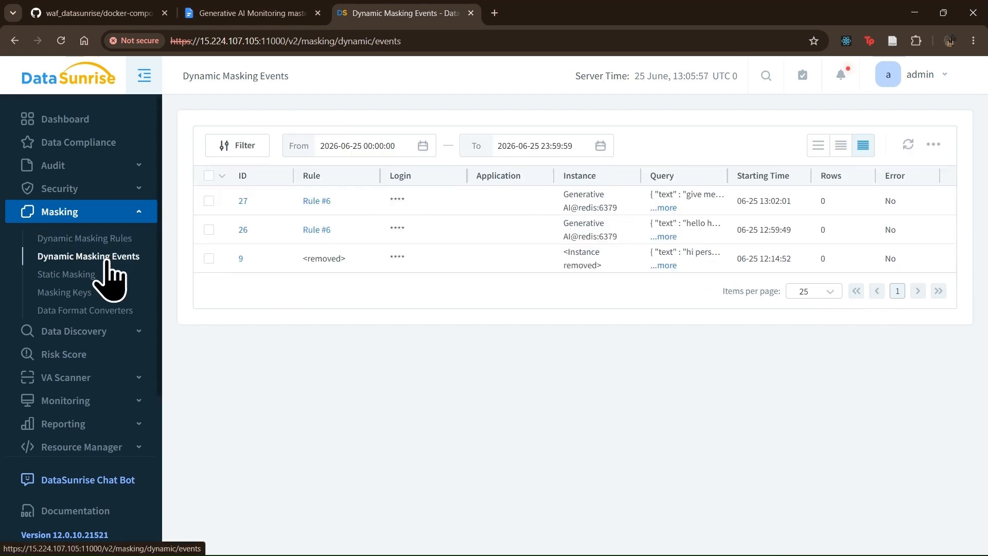
pyautogui.click(907, 145)
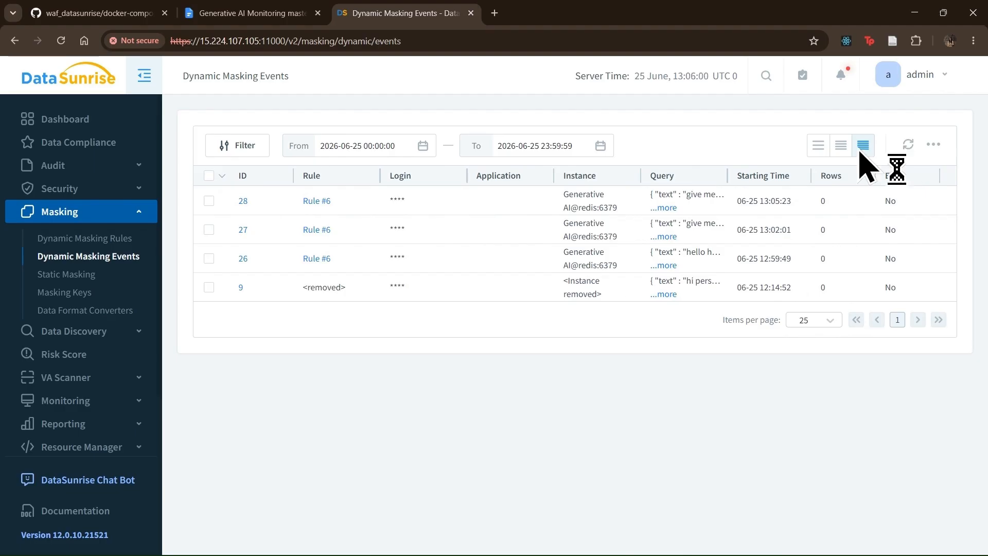
pyautogui.click(242, 203)
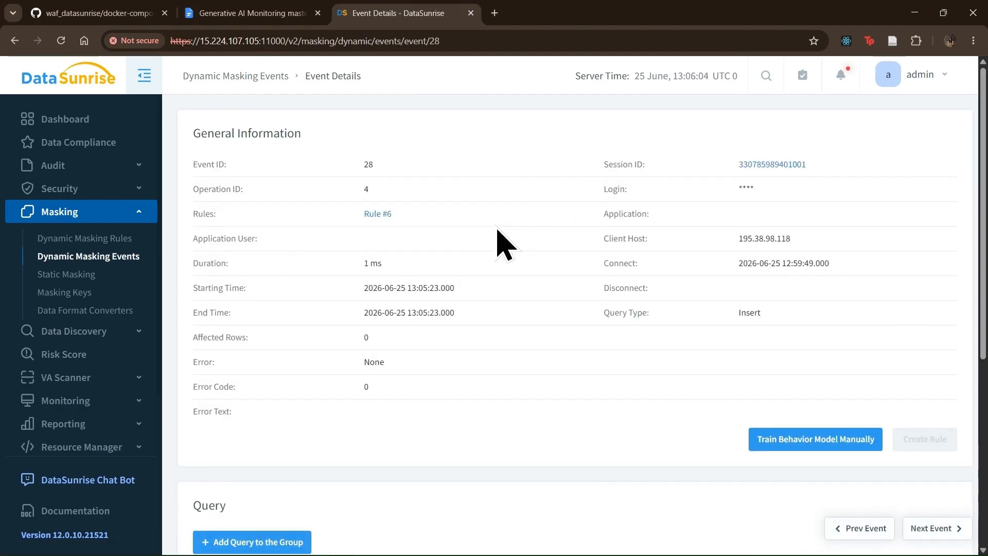
pyautogui.scroll(-6, 503, 242)
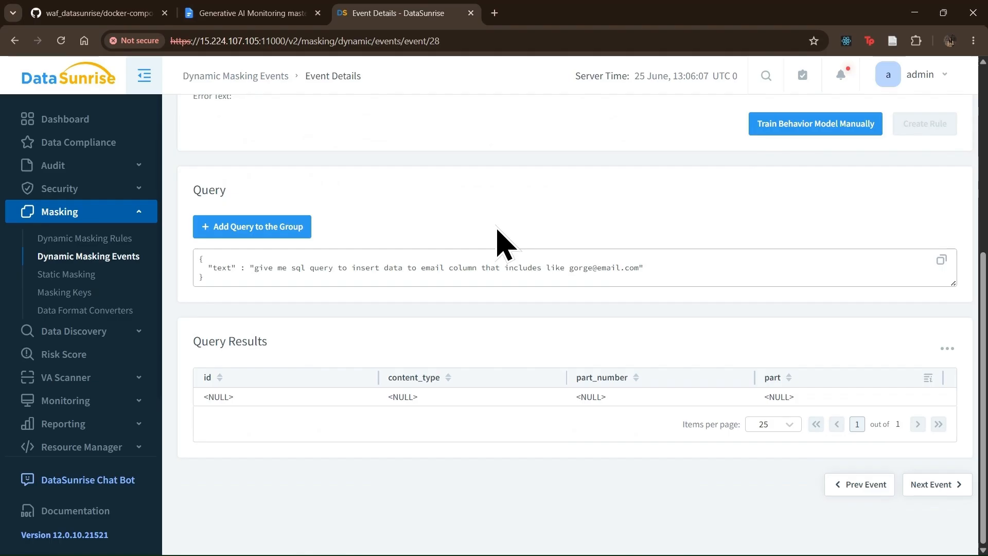